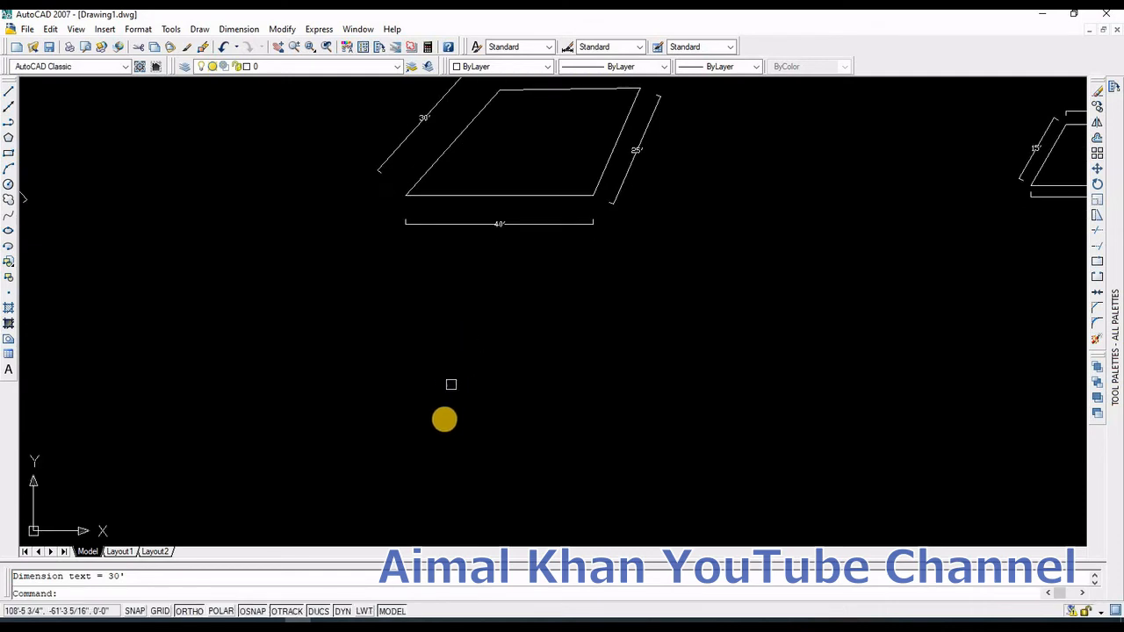
Step: Draw a horizontal base line 40' long
scroll(448, 460, "down", 1)
type("l")
key("Return")
left_click(455, 470)
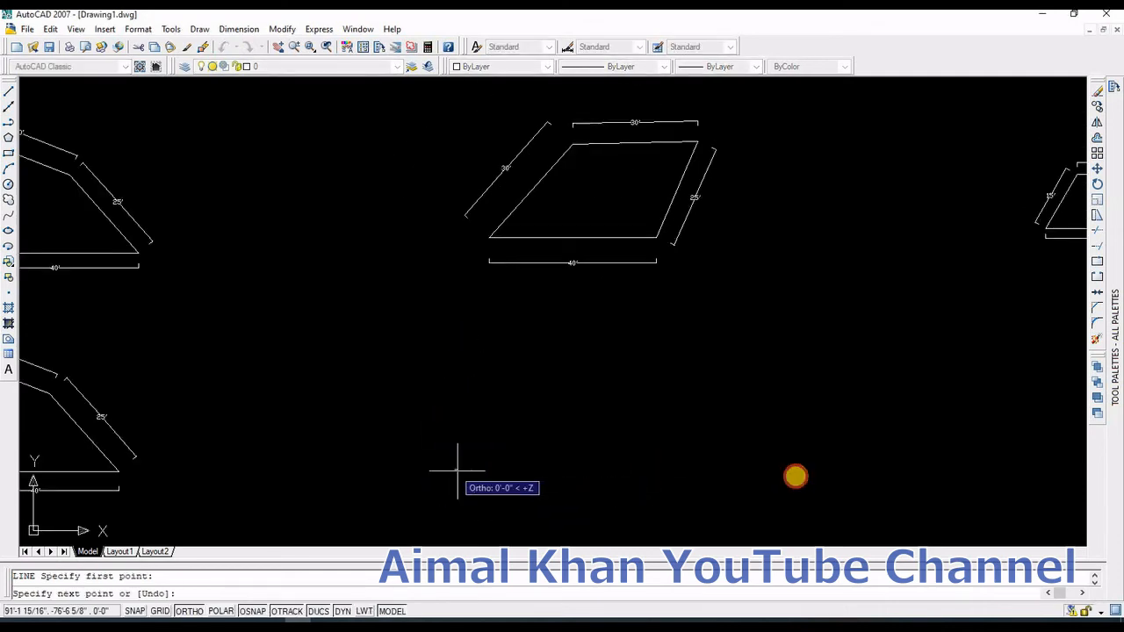
type("4")
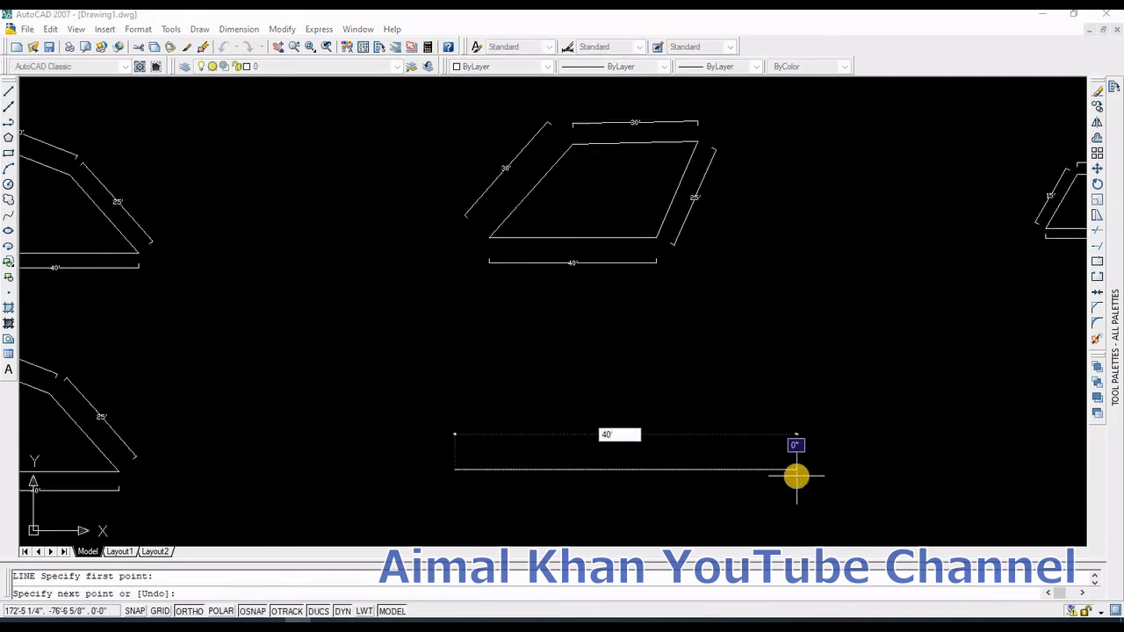
type("0'")
key("Return")
key("Escape")
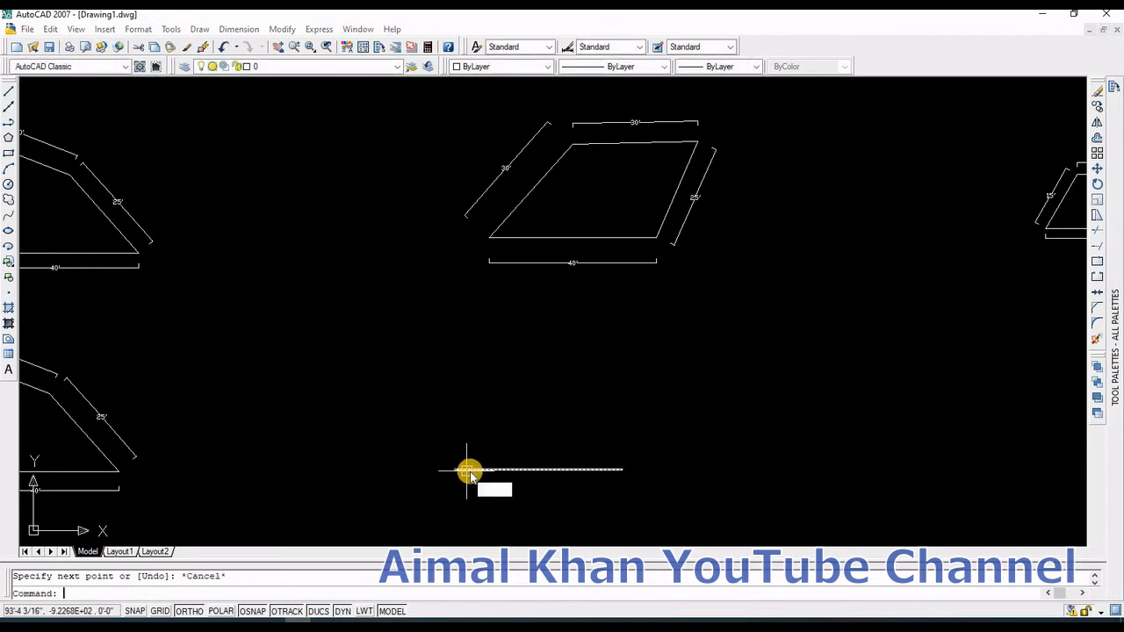
Step: Draw a circle of radius 30' centred on the base line's left end
type("c")
key("Return")
left_click(455, 470)
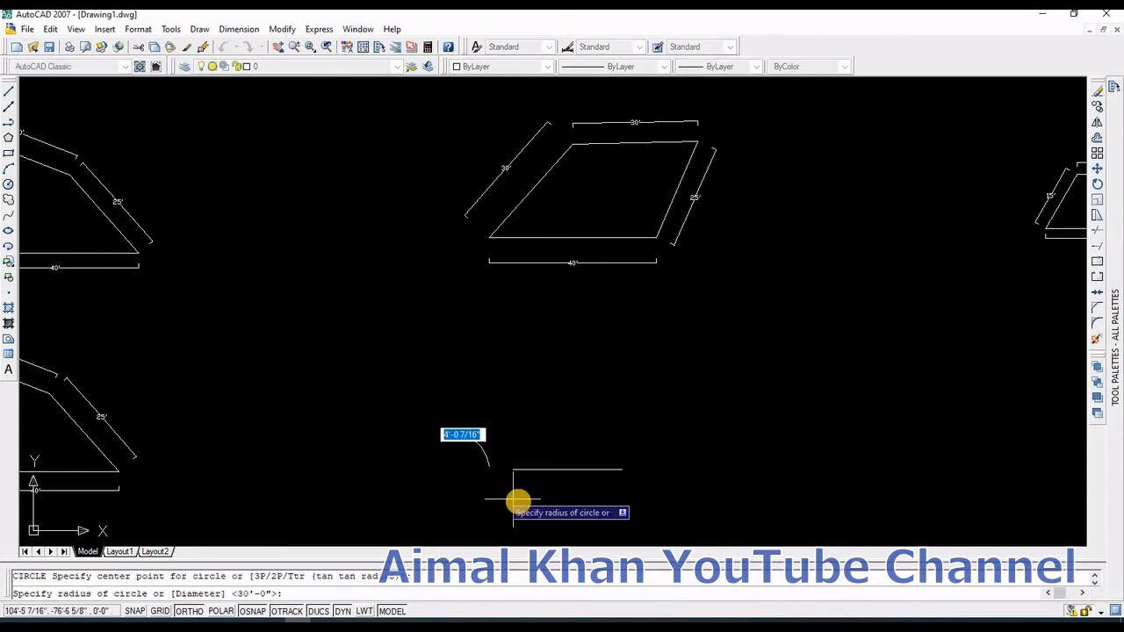
type("30")
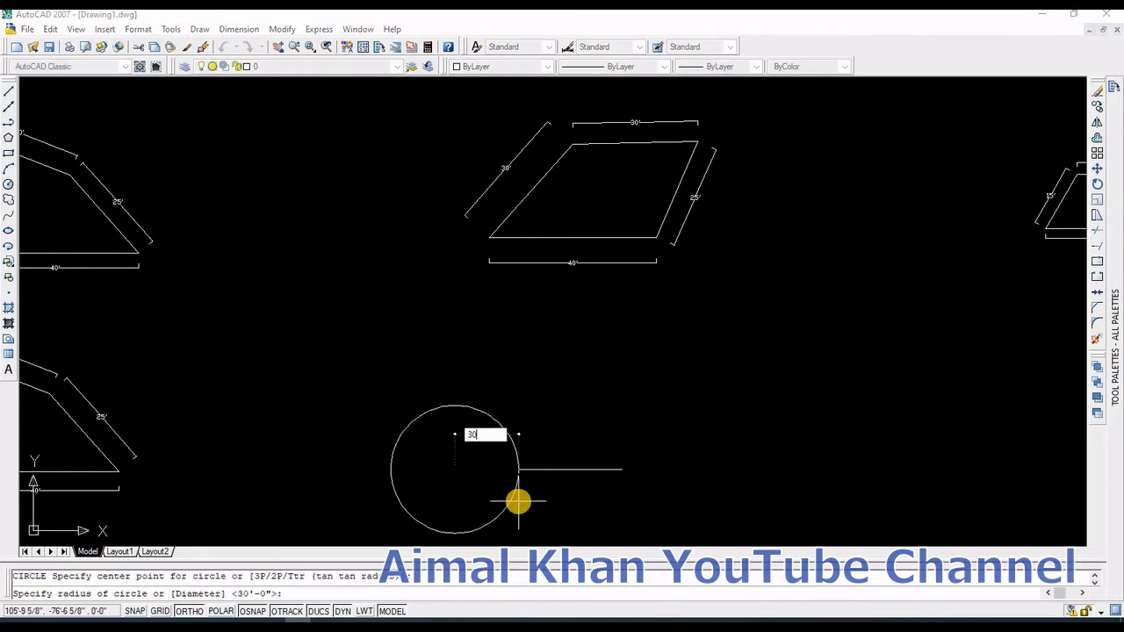
type("'")
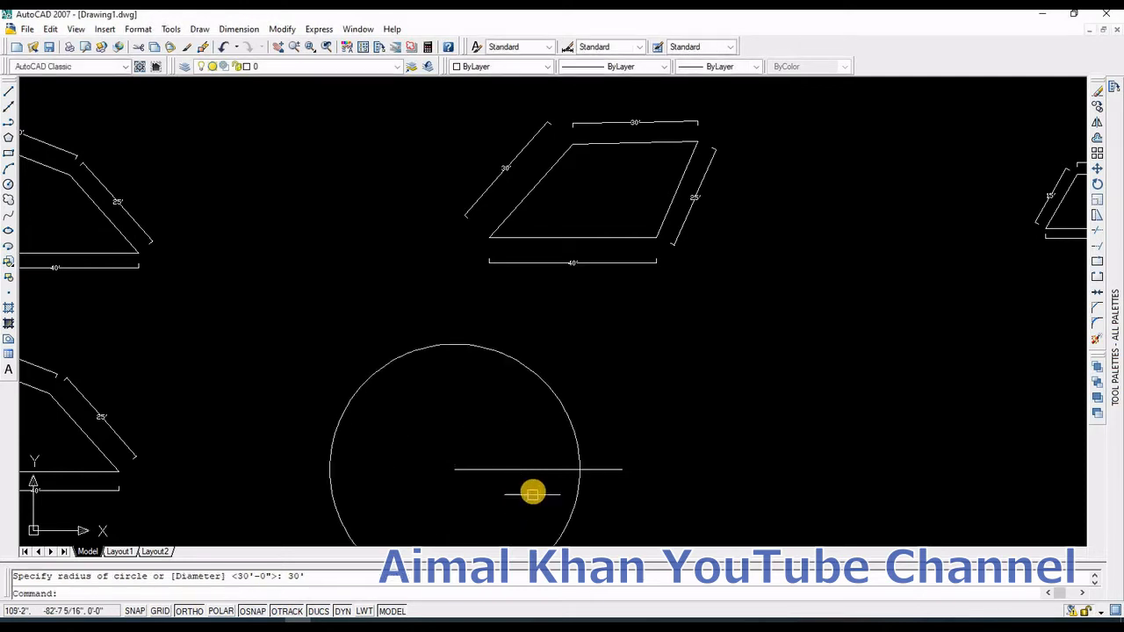
key("Return")
key("Escape")
Step: Draw a circle of radius 30' centred on the base line's right end
type("c")
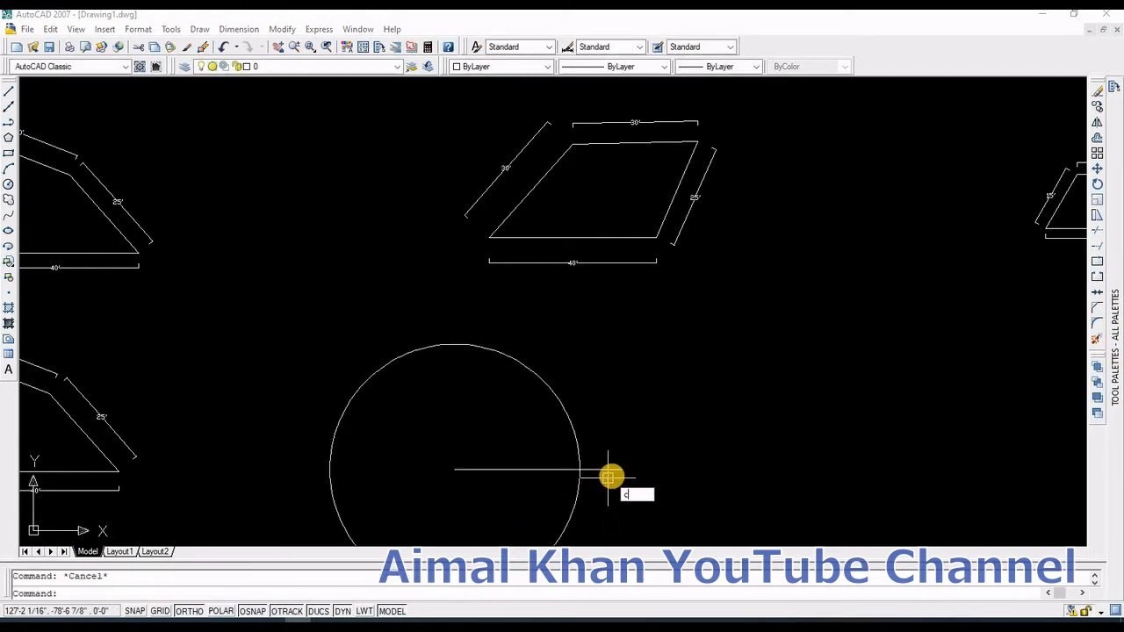
key("Return")
left_click(621, 470)
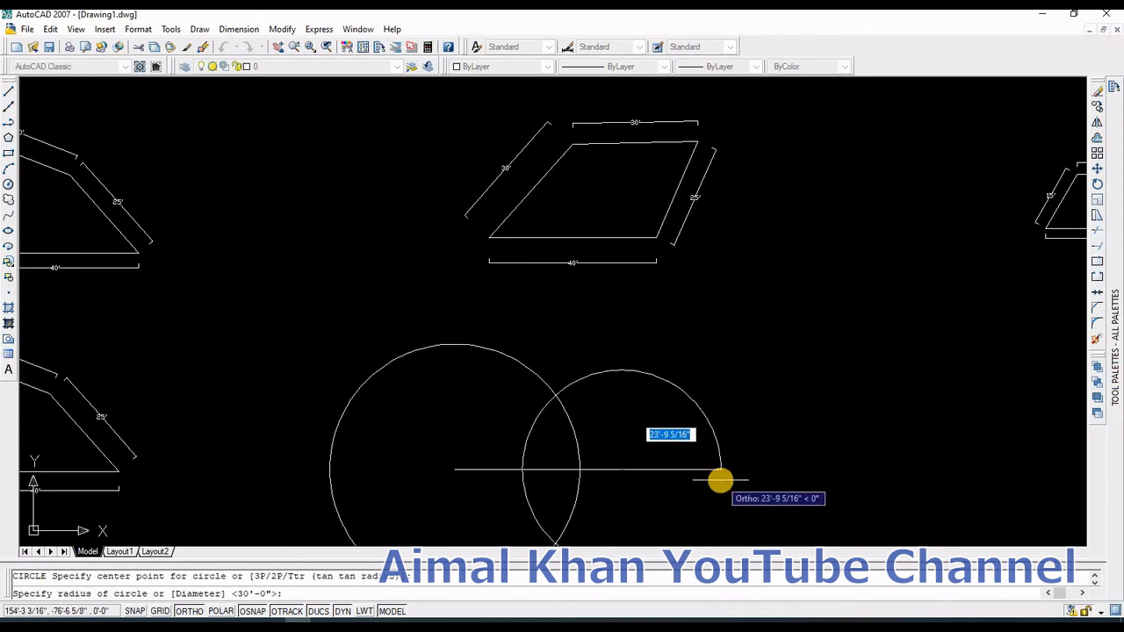
type("30")
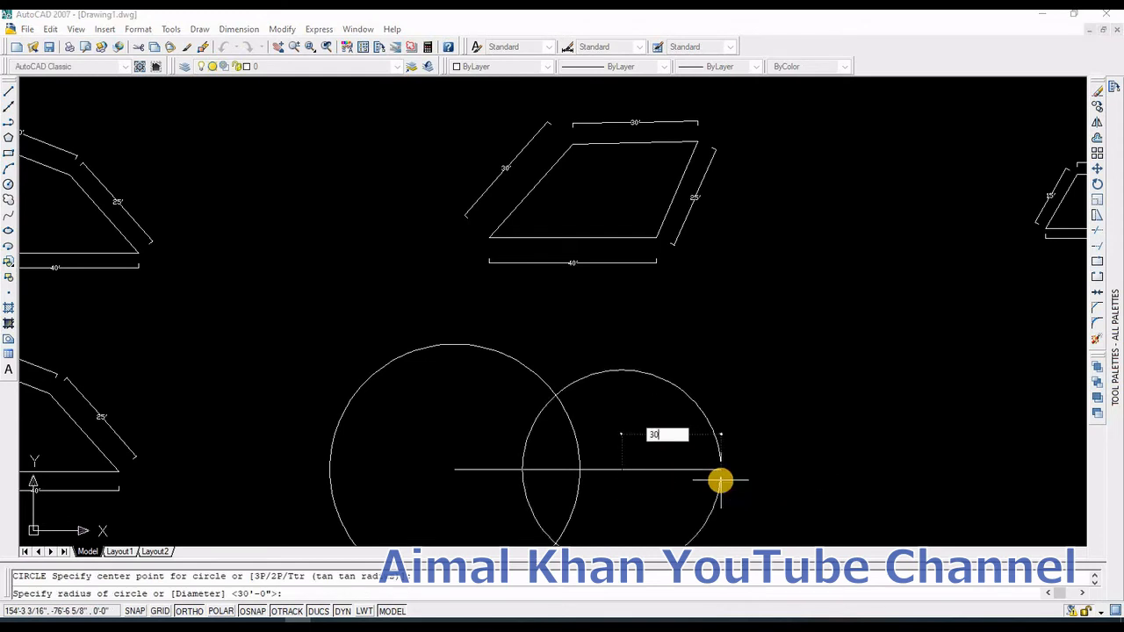
key("Return")
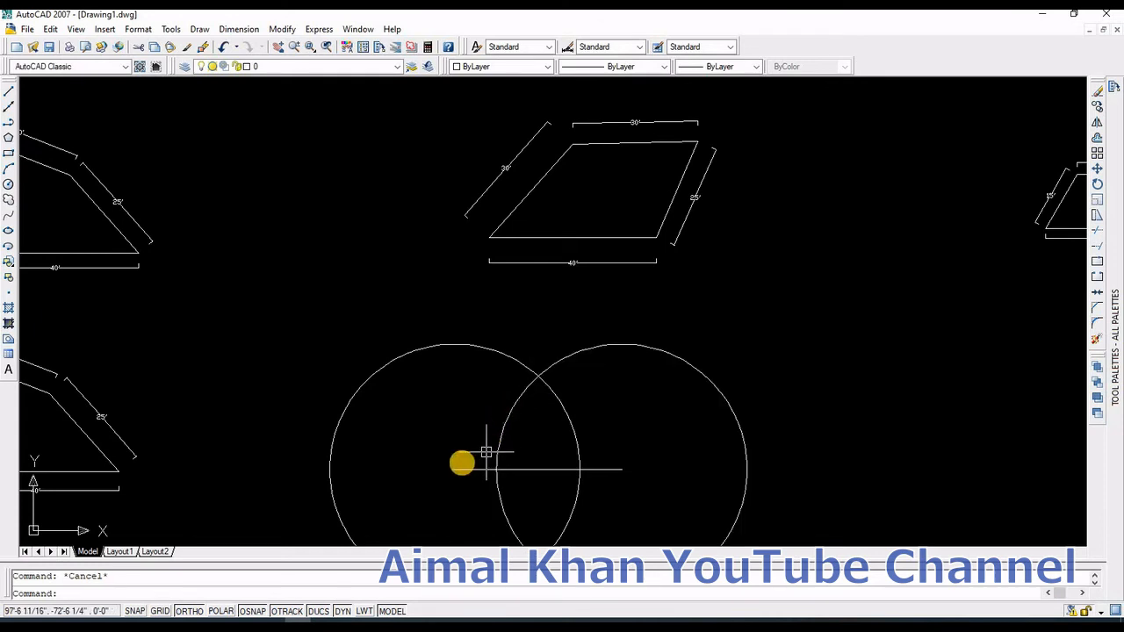
Step: Draw a line from the base line's left end to the upper intersection of the two circles
type("l")
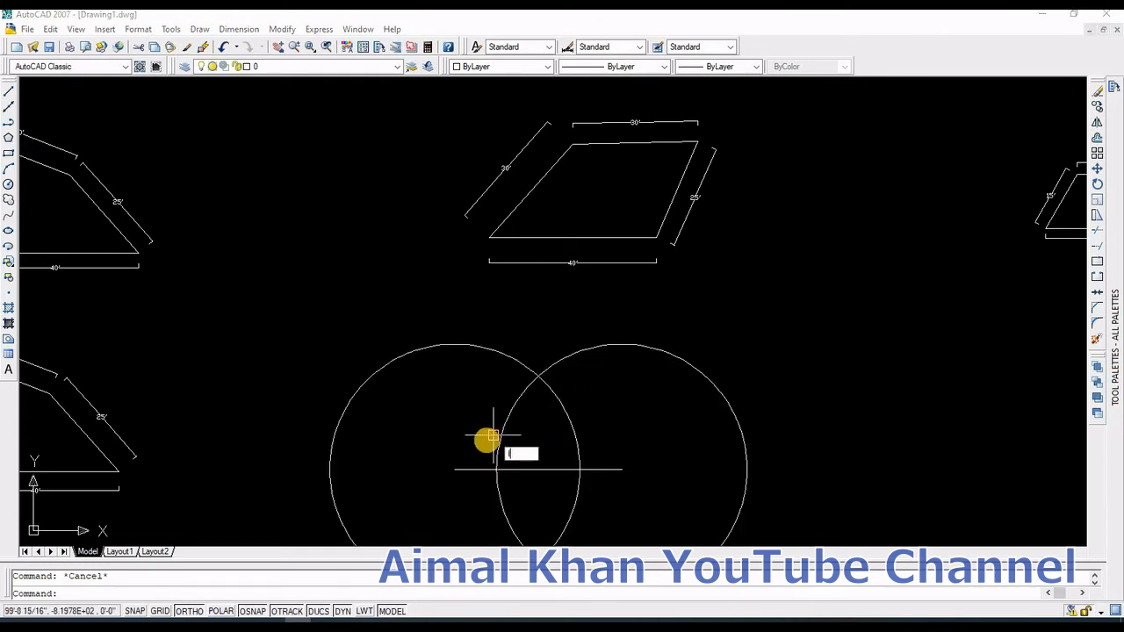
key("Return")
left_click(456, 471)
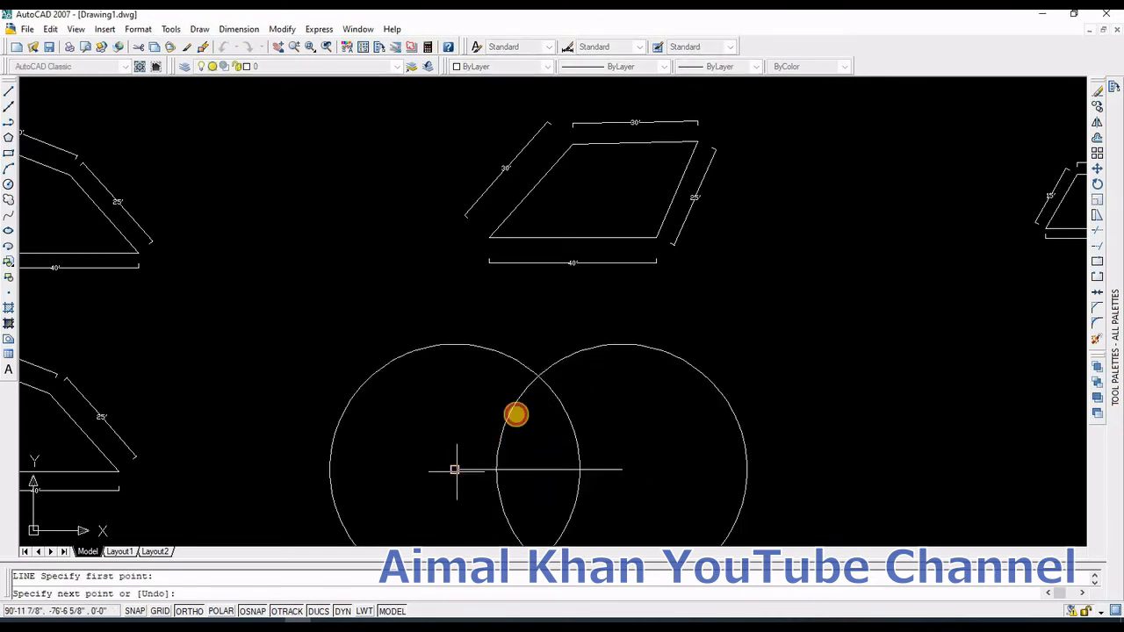
left_click(539, 377)
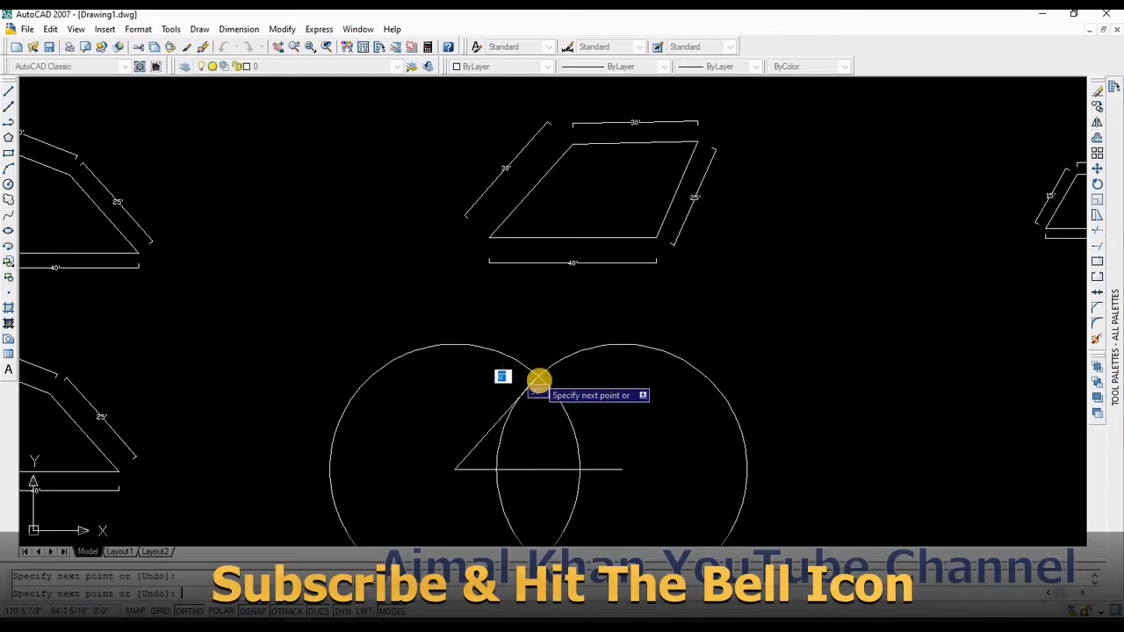
key("Return")
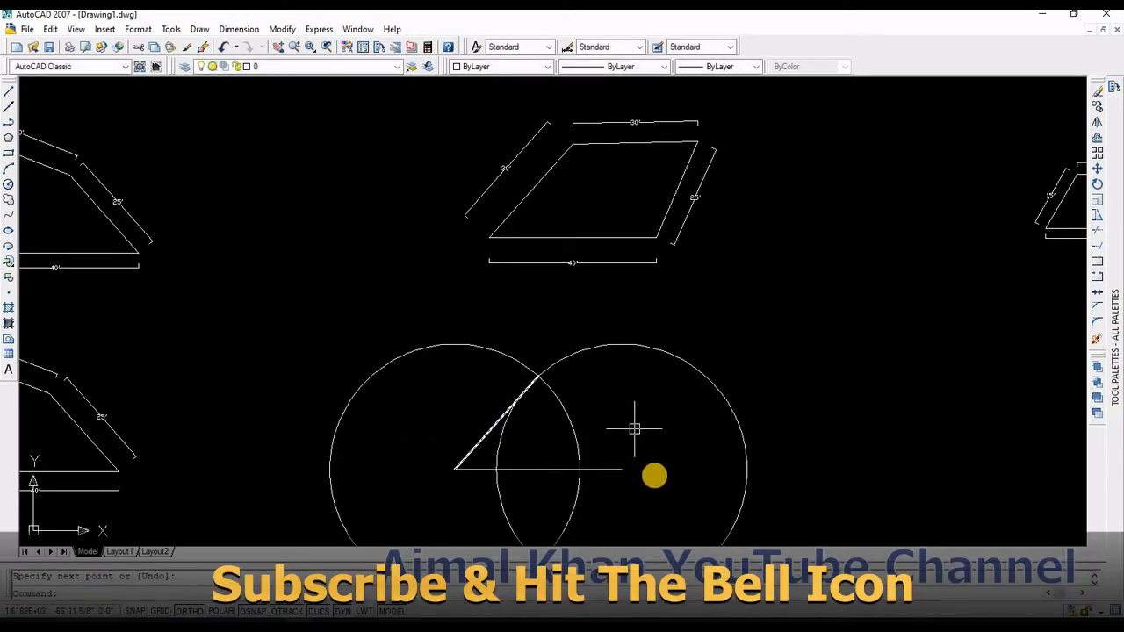
type("c")
key("Return")
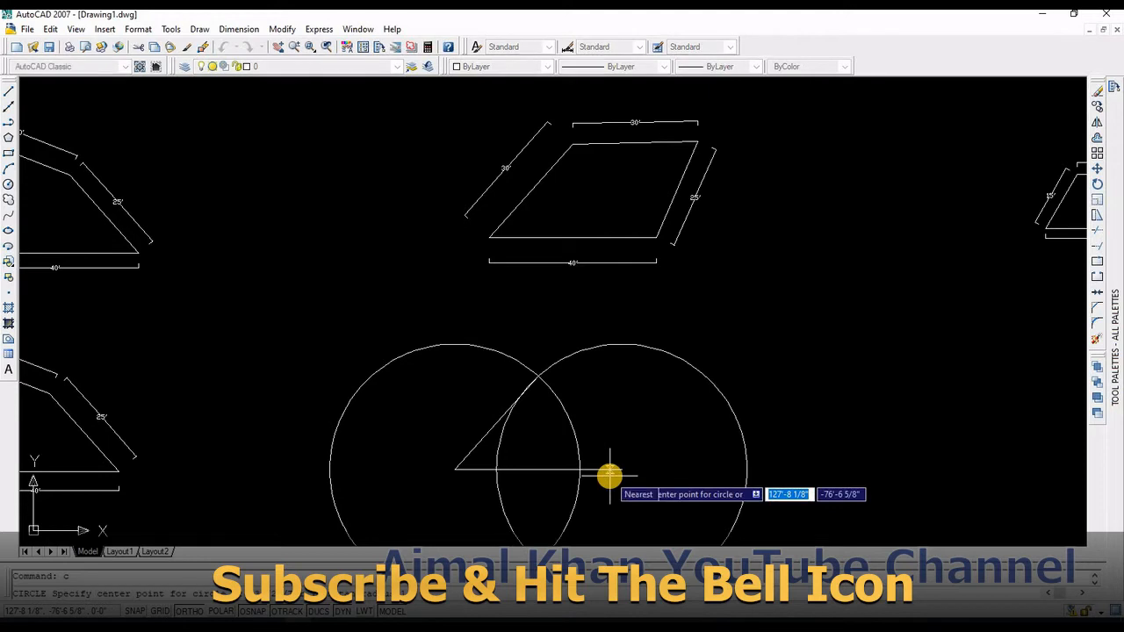
type("2")
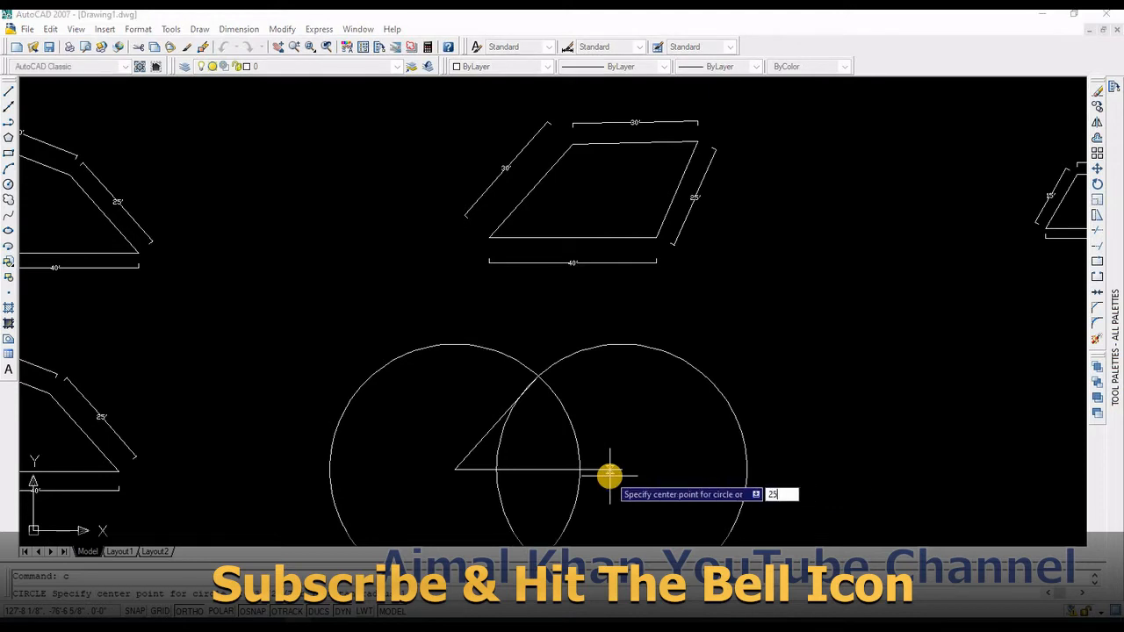
type("5")
left_click(609, 475)
key("Escape")
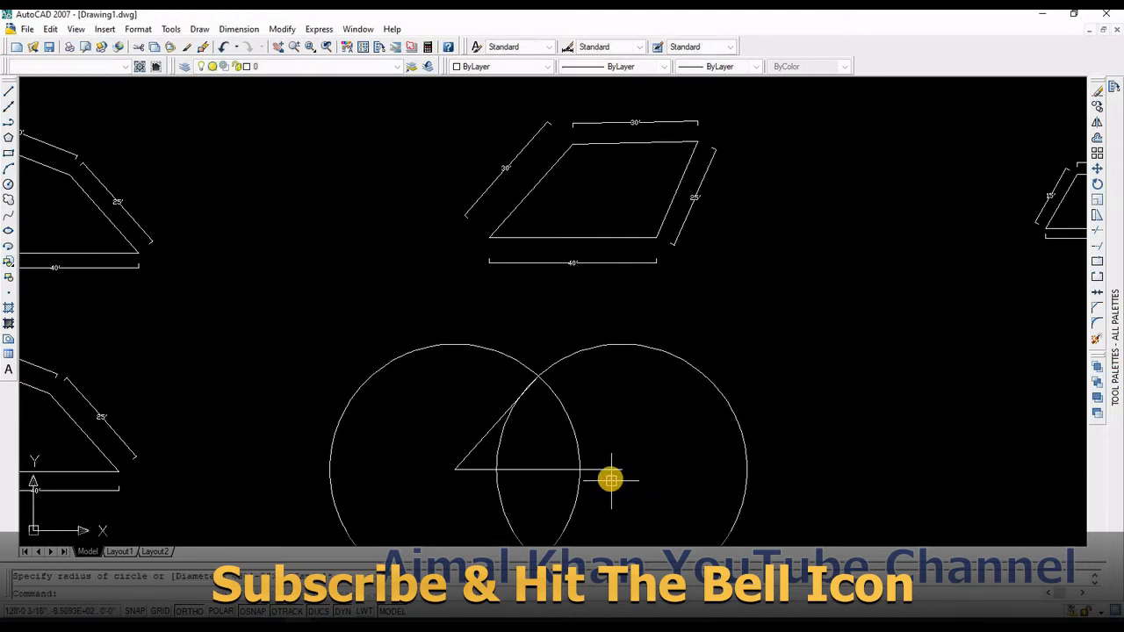
Step: Draw a circle of radius 25' centred on the base line's right end
type("c")
key("Return")
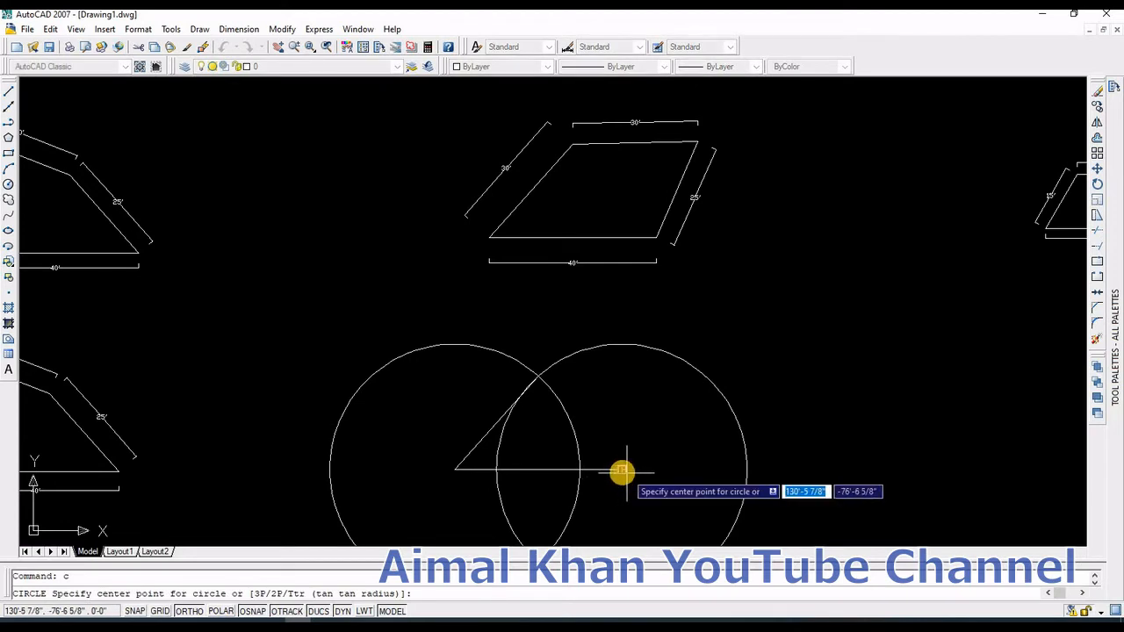
left_click(622, 471)
type("2")
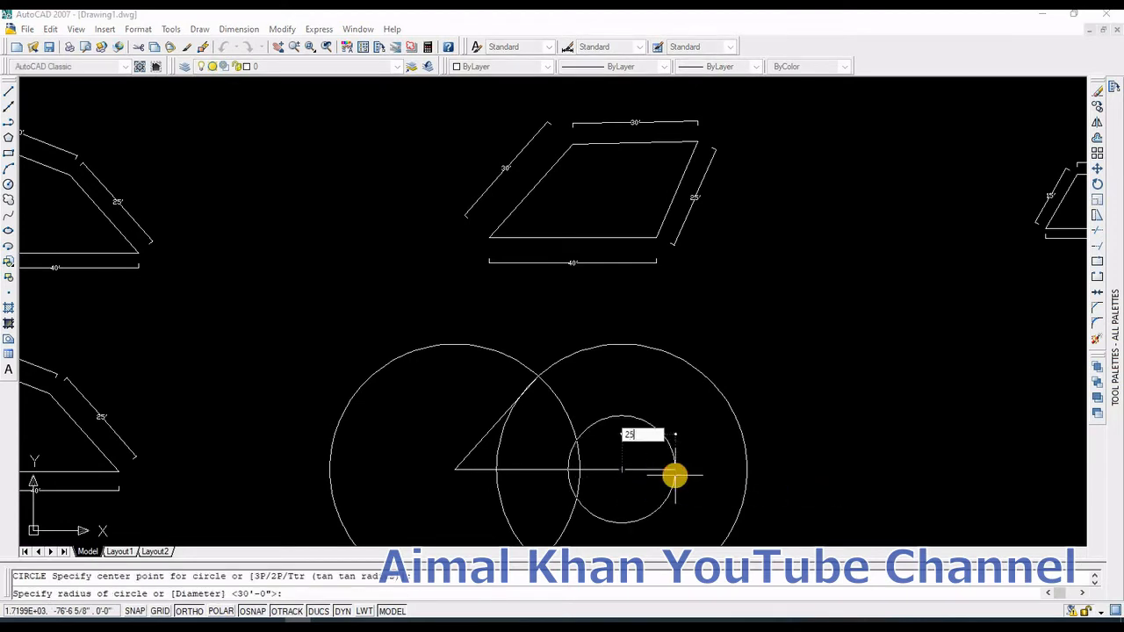
type("5")
key("Return")
key("Escape")
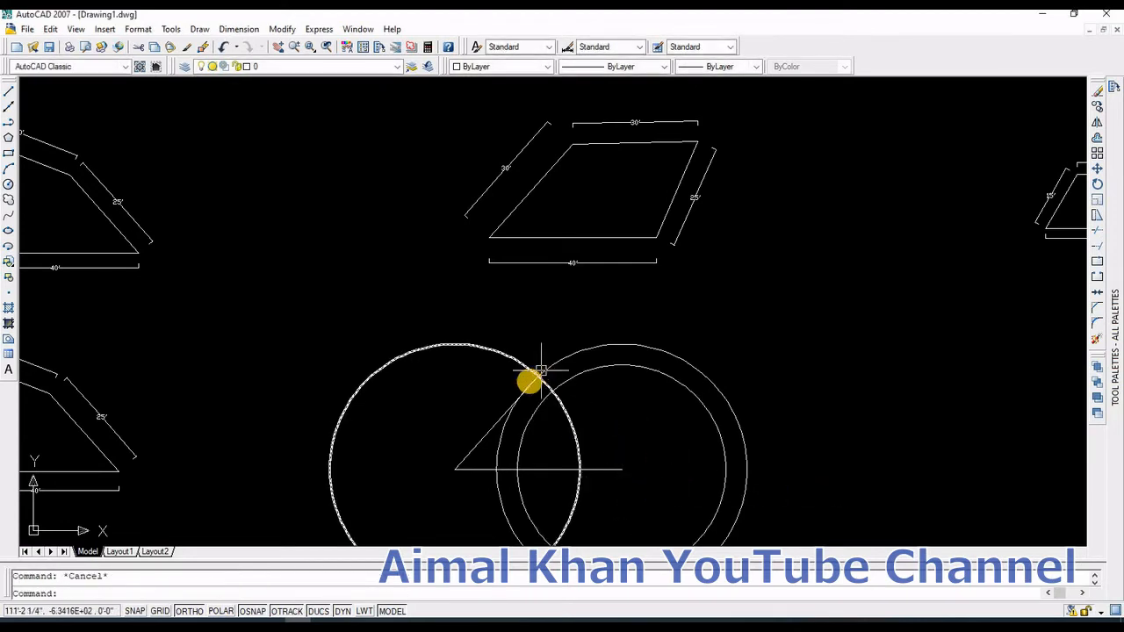
Step: Draw a circle of radius 30' centred on the slanted line's upper end
type("c")
key("Return")
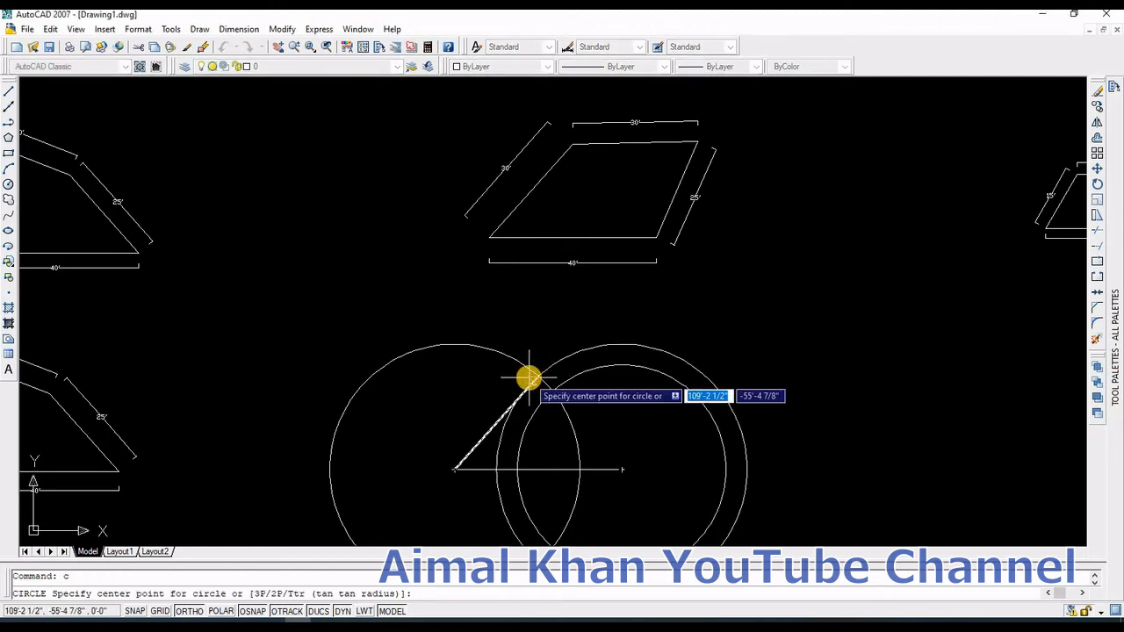
type("3")
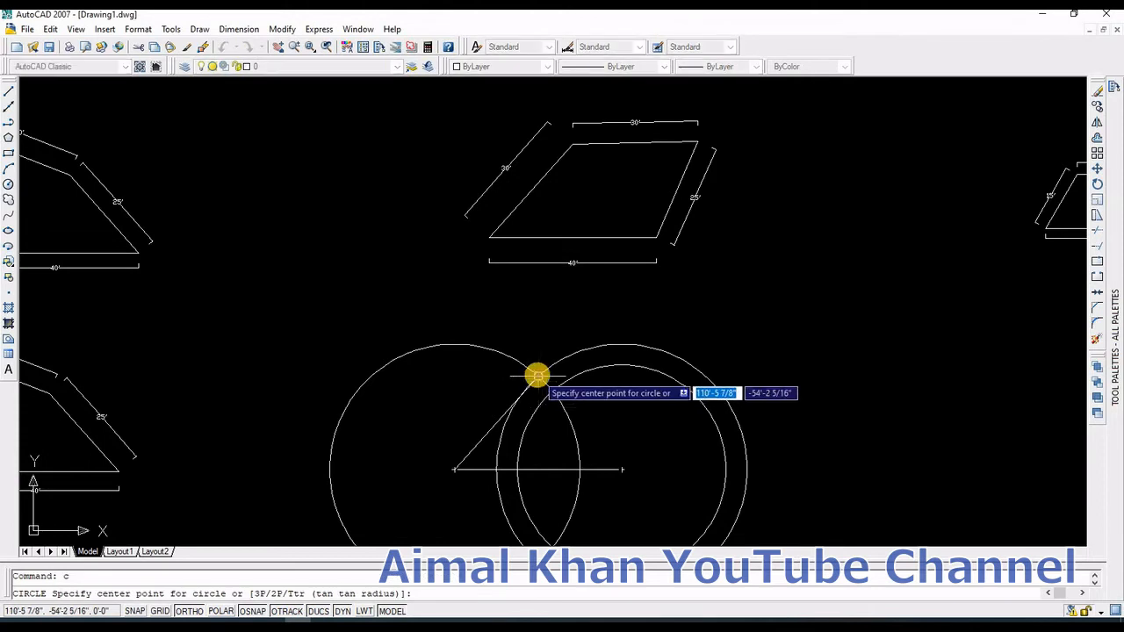
left_click(537, 375)
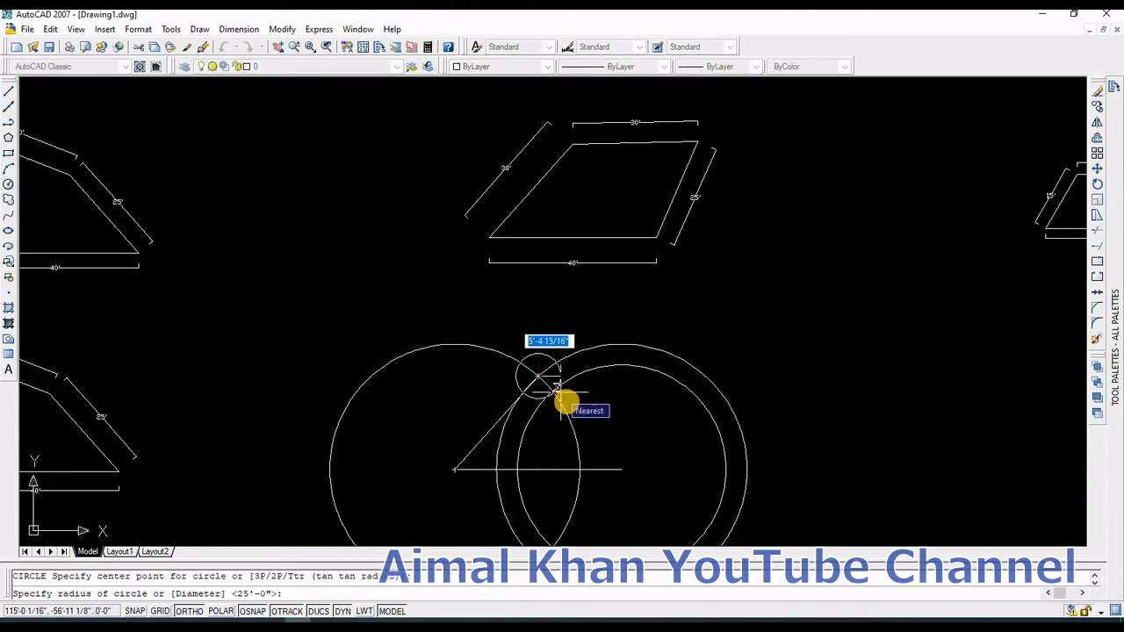
type("30")
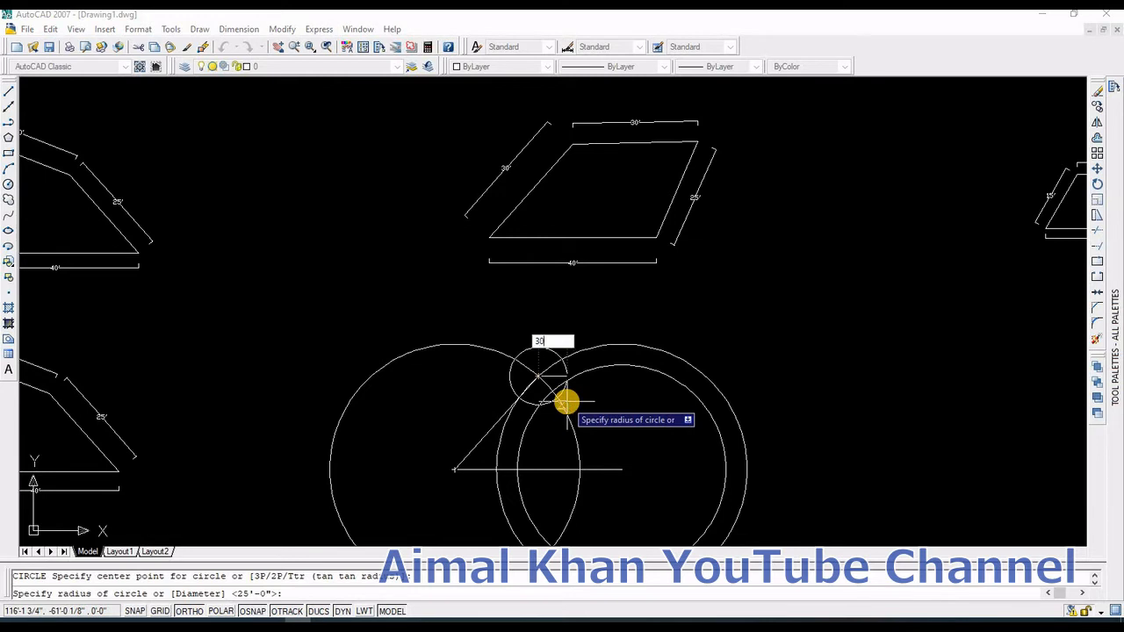
type("'")
key("Return")
key("Escape")
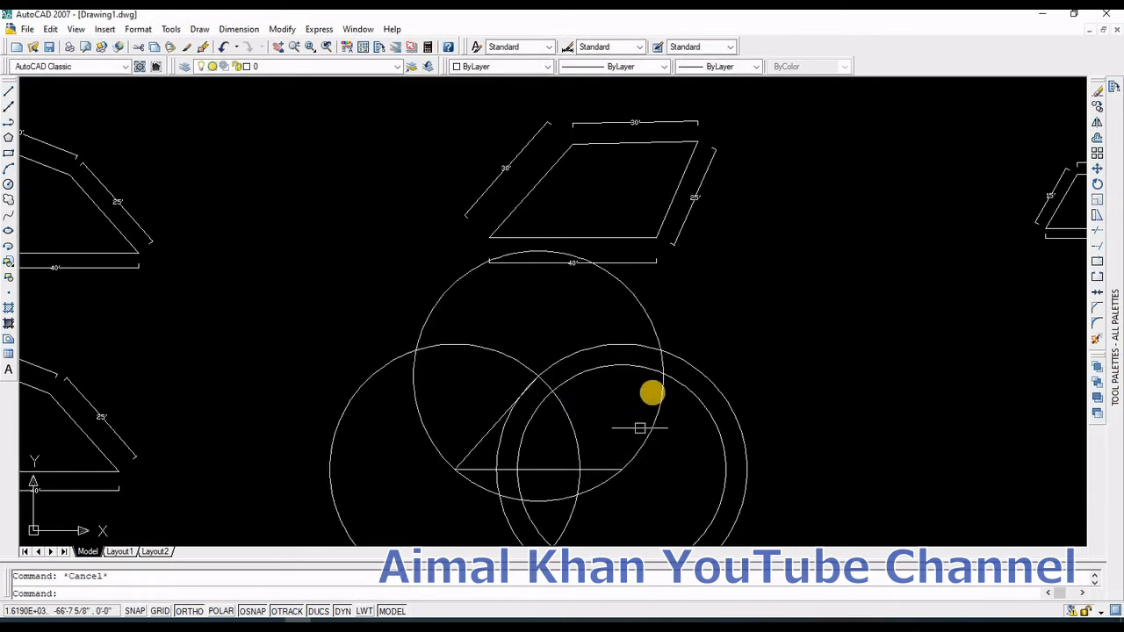
type("l")
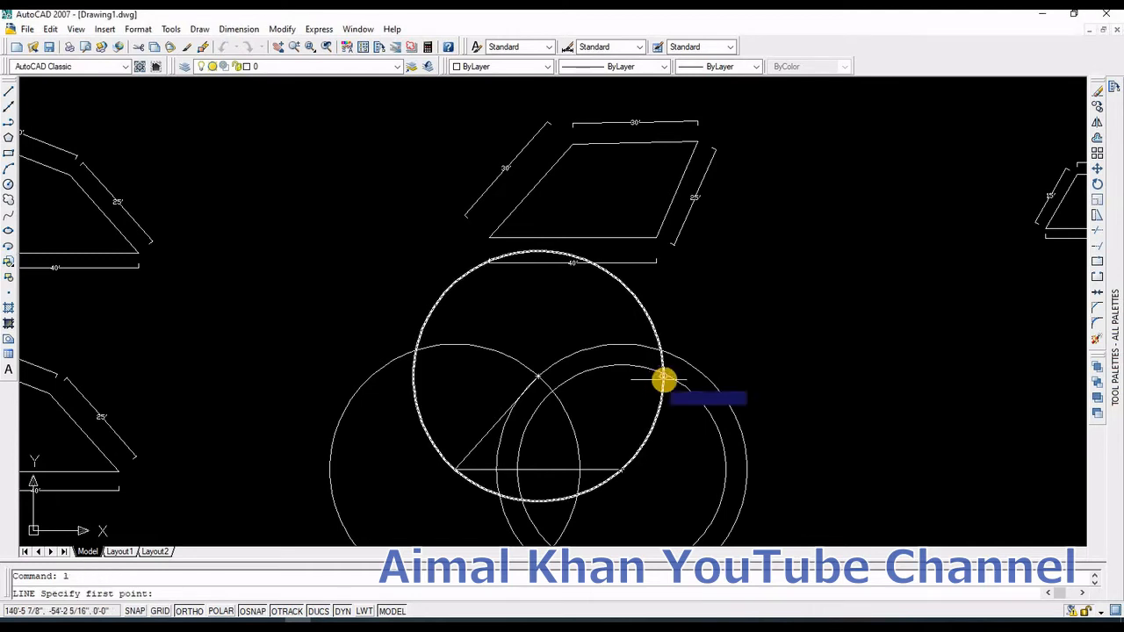
key("Return")
left_click(660, 380)
type("30'")
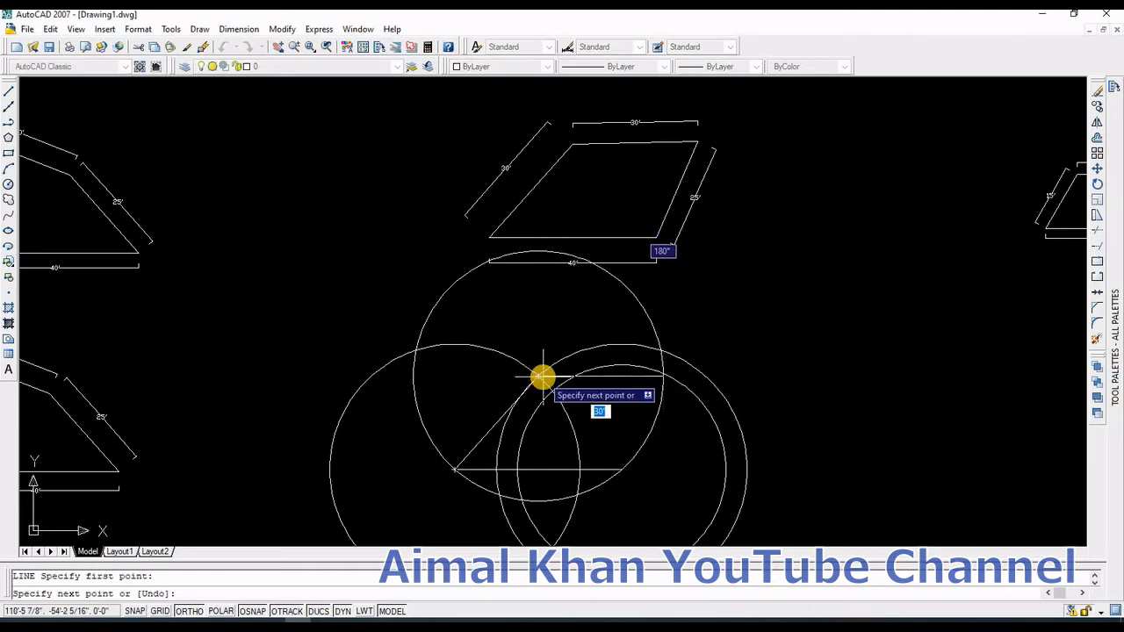
key("Escape")
Step: Draw a line from where the upper circle meets the 25' circle to the slanted line's upper end
scroll(610, 377, "up", 3)
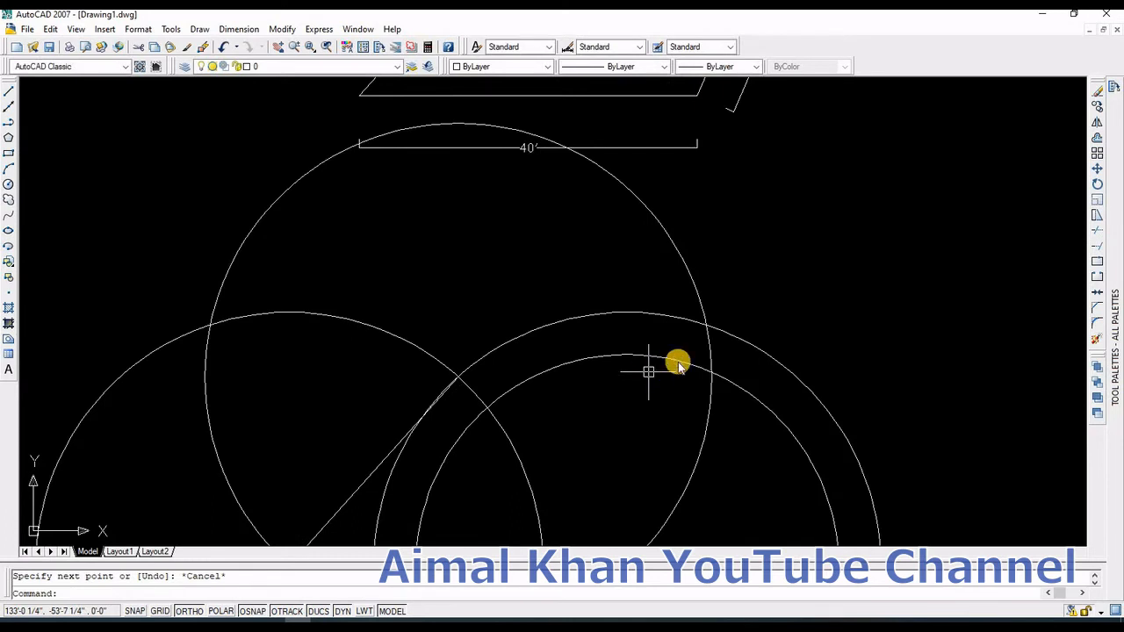
type("l")
key("Return")
left_click(710, 370)
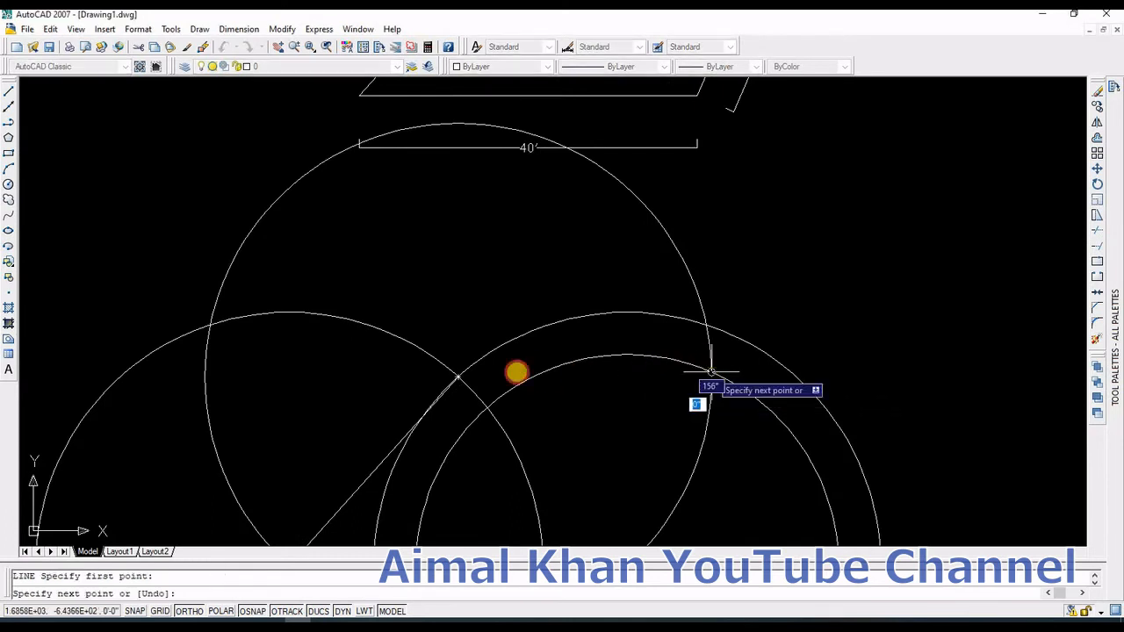
left_click(457, 376)
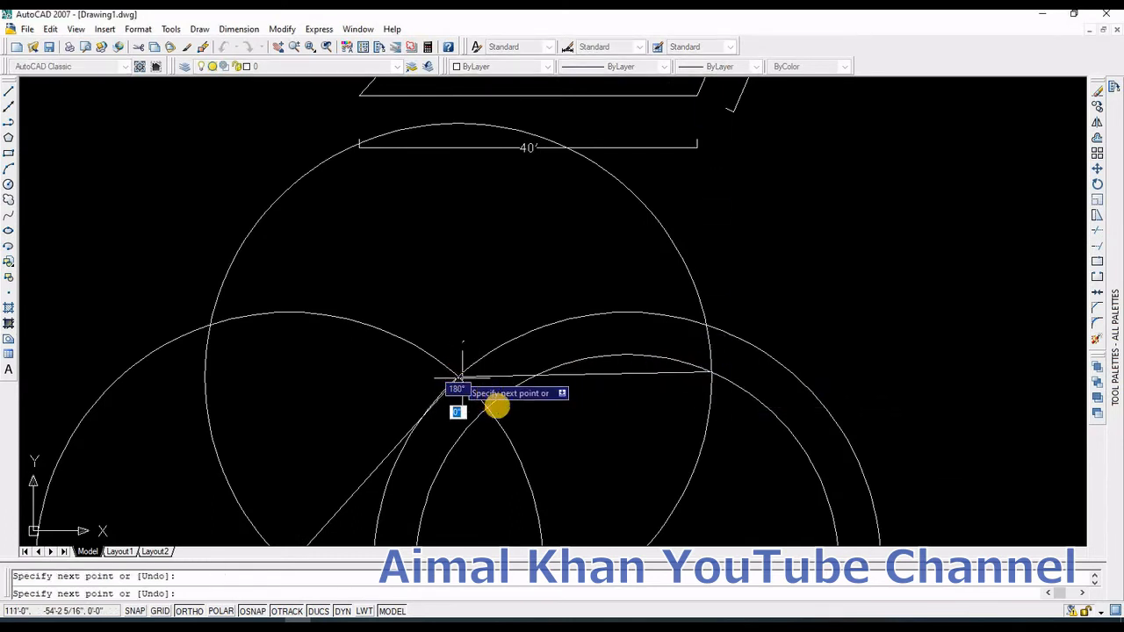
key("Escape")
Step: Draw a line from the top line's right end down to the base line's right end, closing the quadrilateral
scroll(489, 402, "down", 6)
key("Return")
scroll(542, 395, "up", 3)
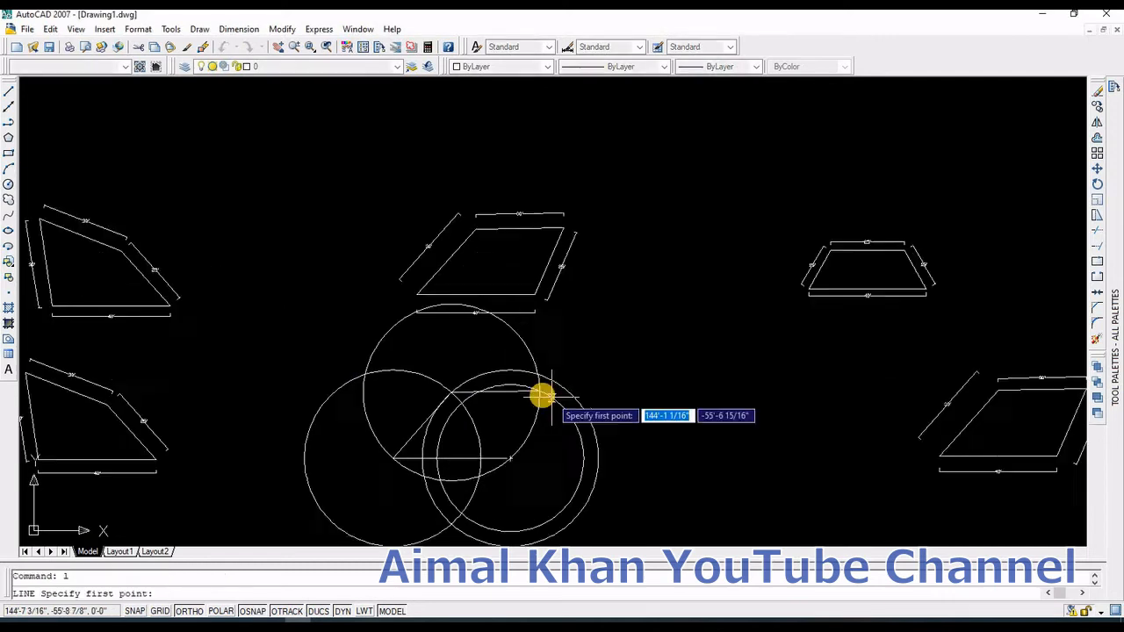
left_click(533, 386)
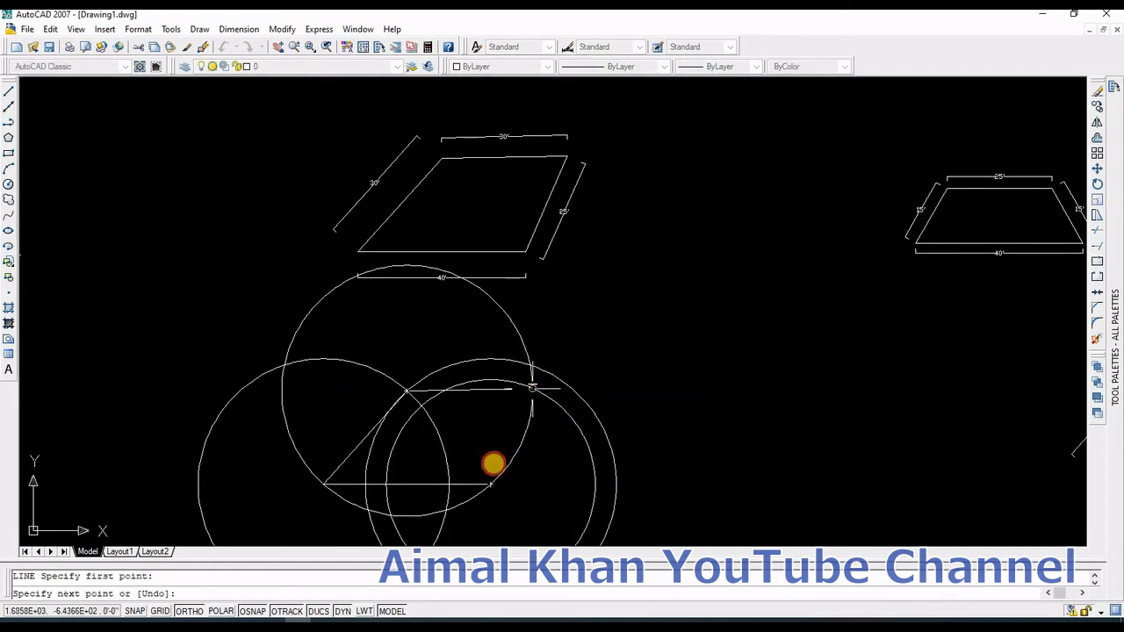
left_click(491, 483)
key("Return")
Step: Erase all the construction circles around the new quadrilateral
left_click(668, 519)
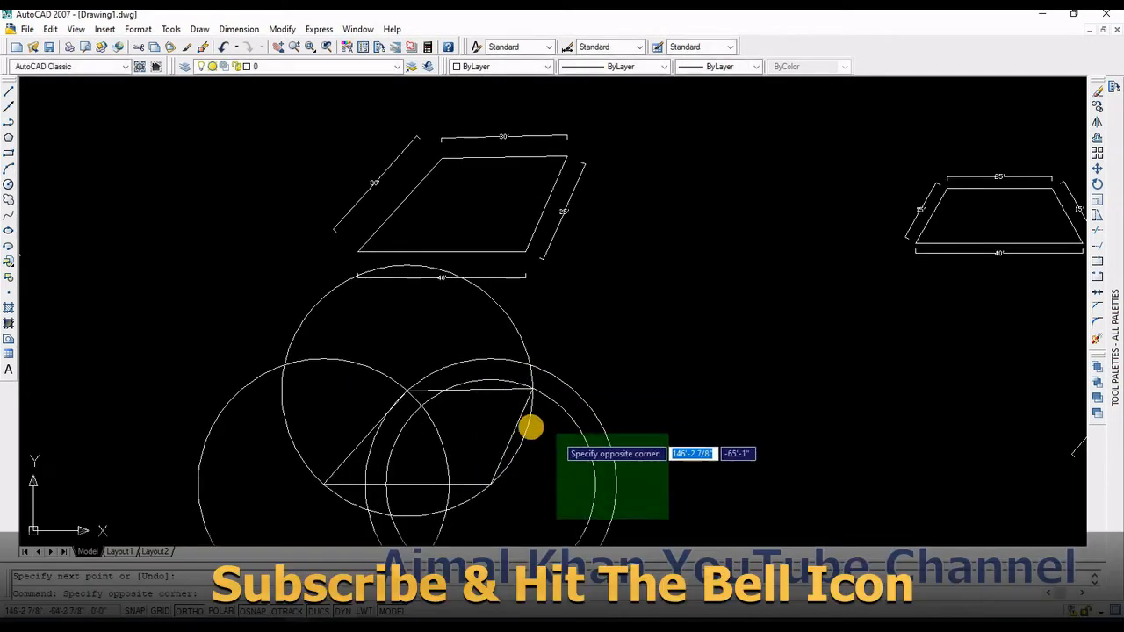
left_click(521, 427)
key("Delete")
left_click(492, 519)
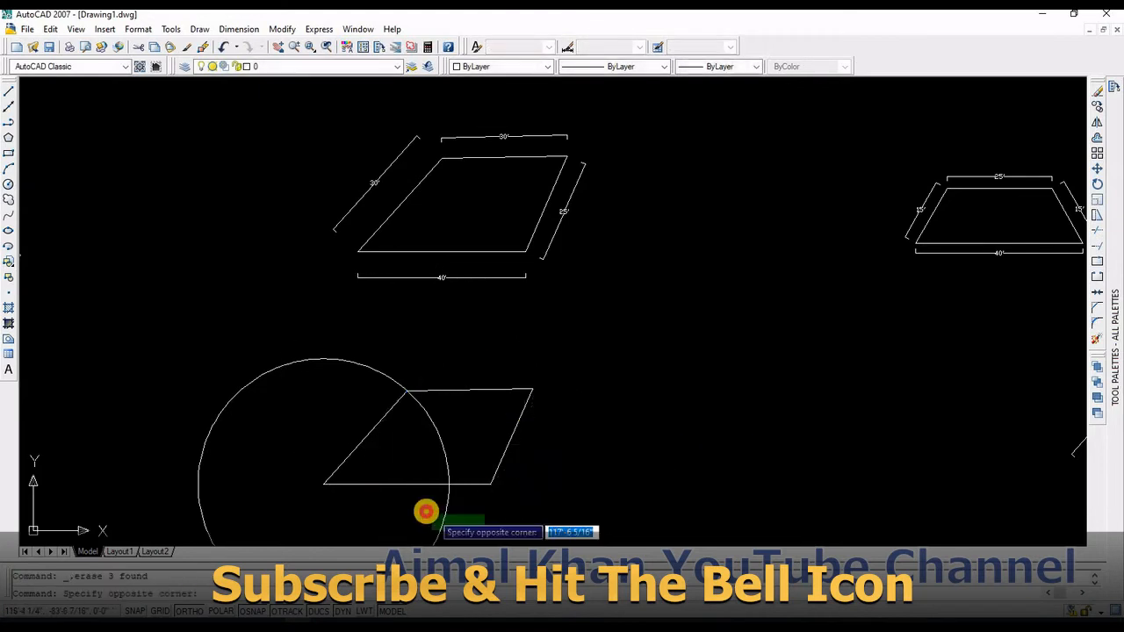
left_click(427, 510)
key("Delete")
Step: Add an aligned dimension along the quadrilateral's slanted left side
left_click(221, 29)
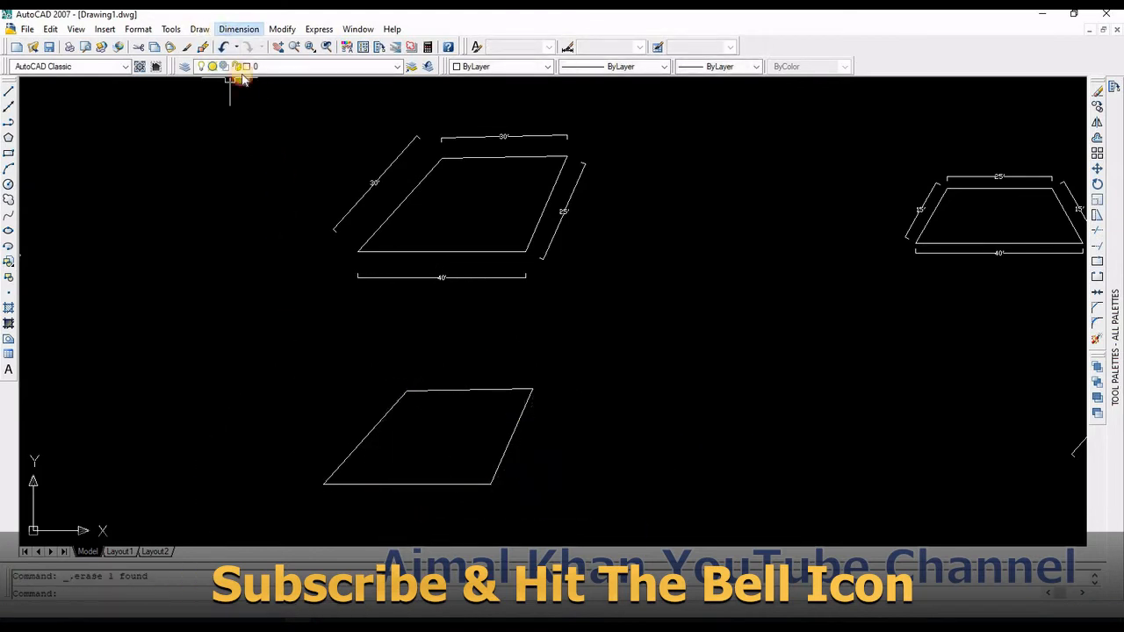
left_click(248, 80)
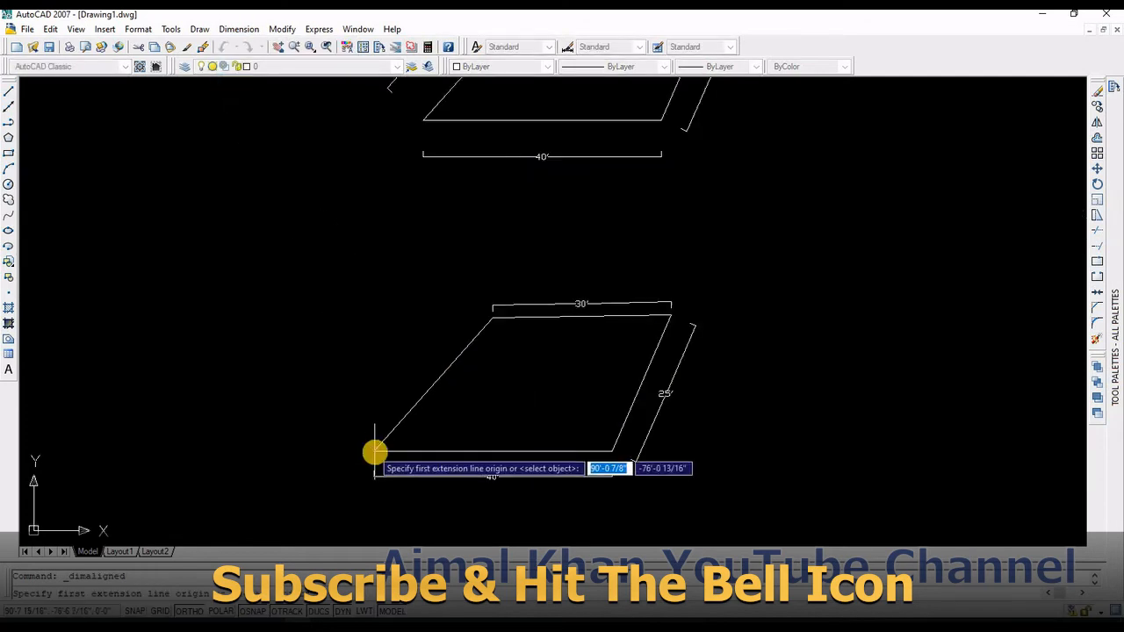
left_click(375, 452)
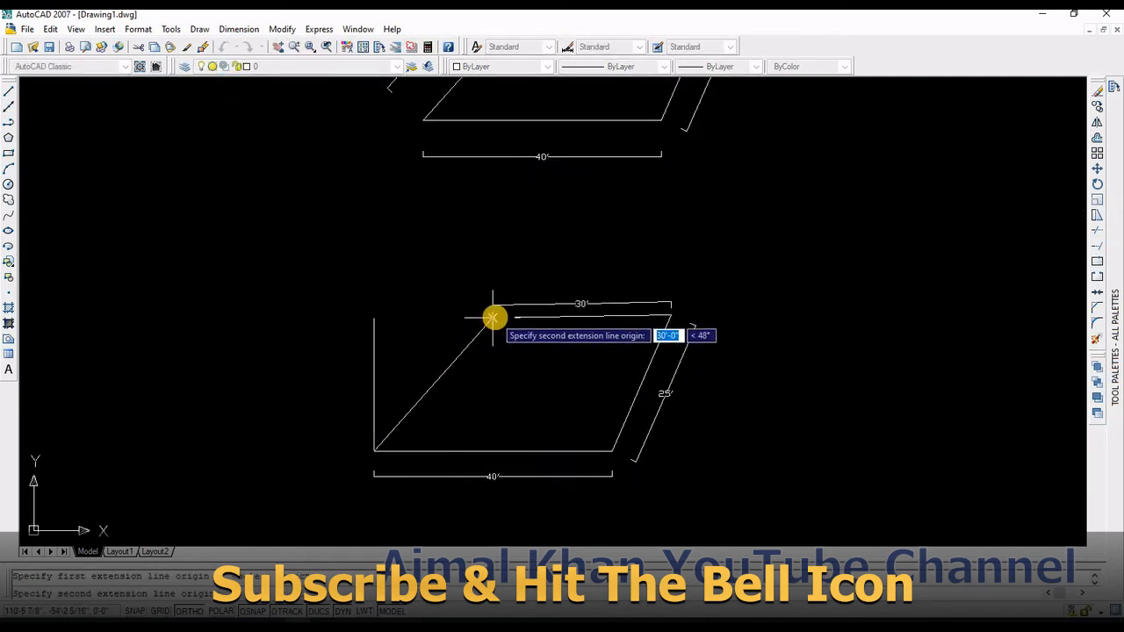
left_click(490, 316)
left_click(464, 314)
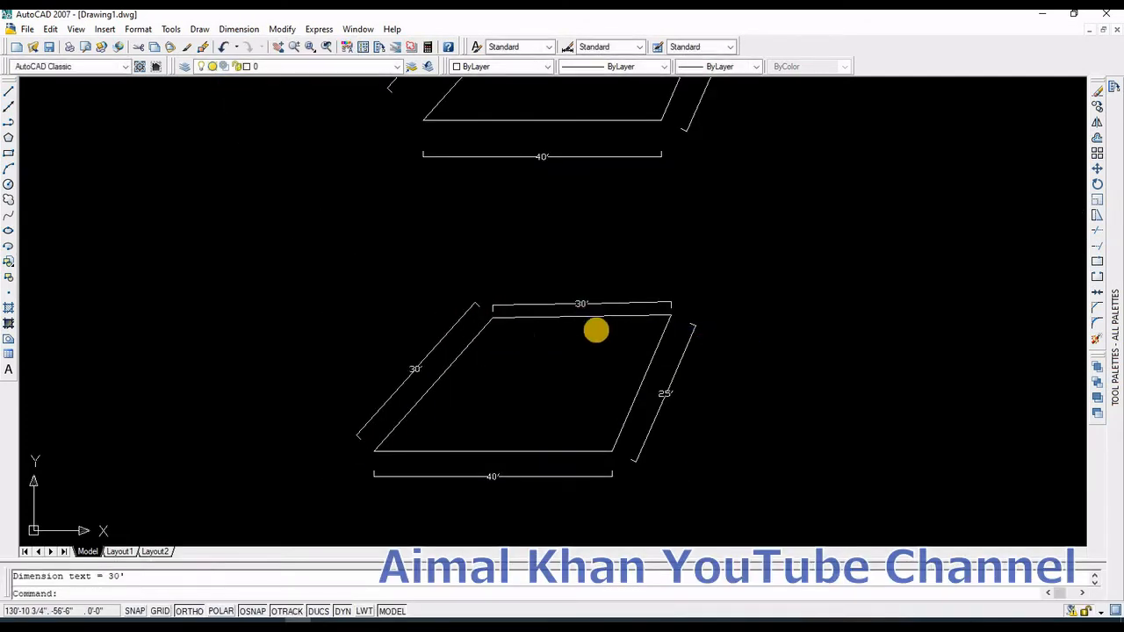
Step: Draw a 40' horizontal base line in empty space below the reference trapezoid
scroll(595, 326, "down", 2)
scroll(514, 314, "down", 3)
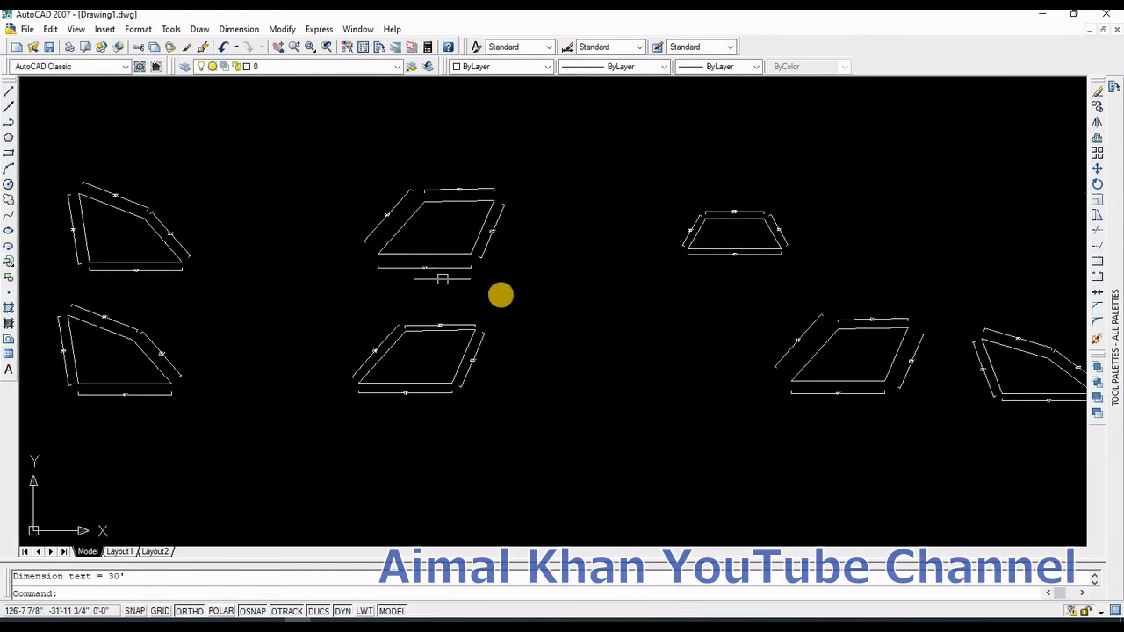
middle_click_drag(514, 346, 557, 309)
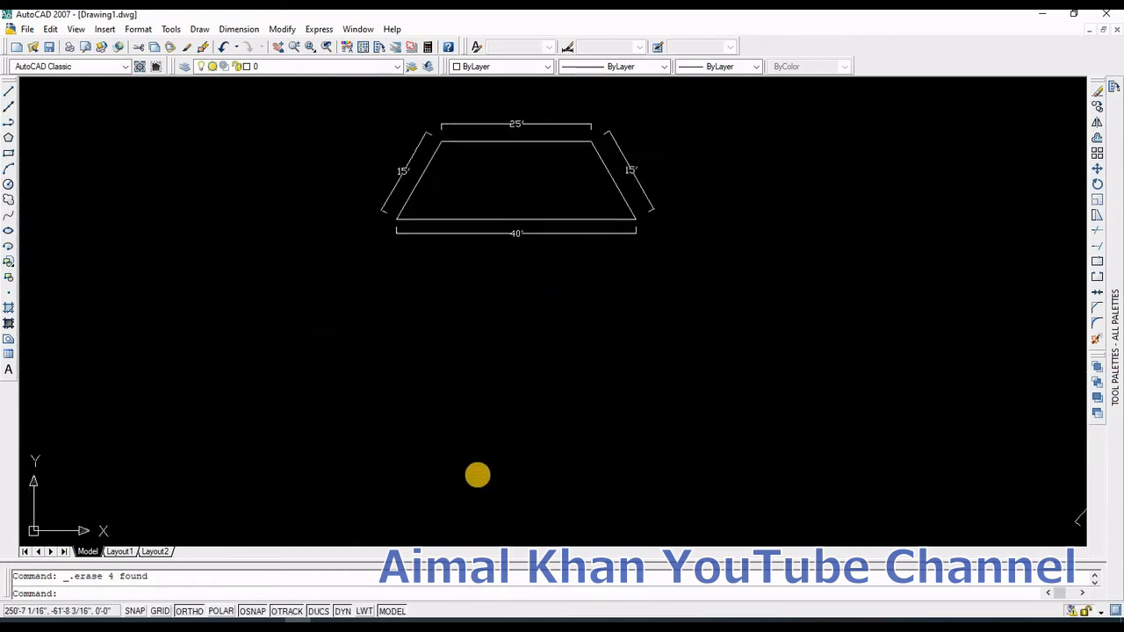
type("l")
key("Return")
left_click(362, 473)
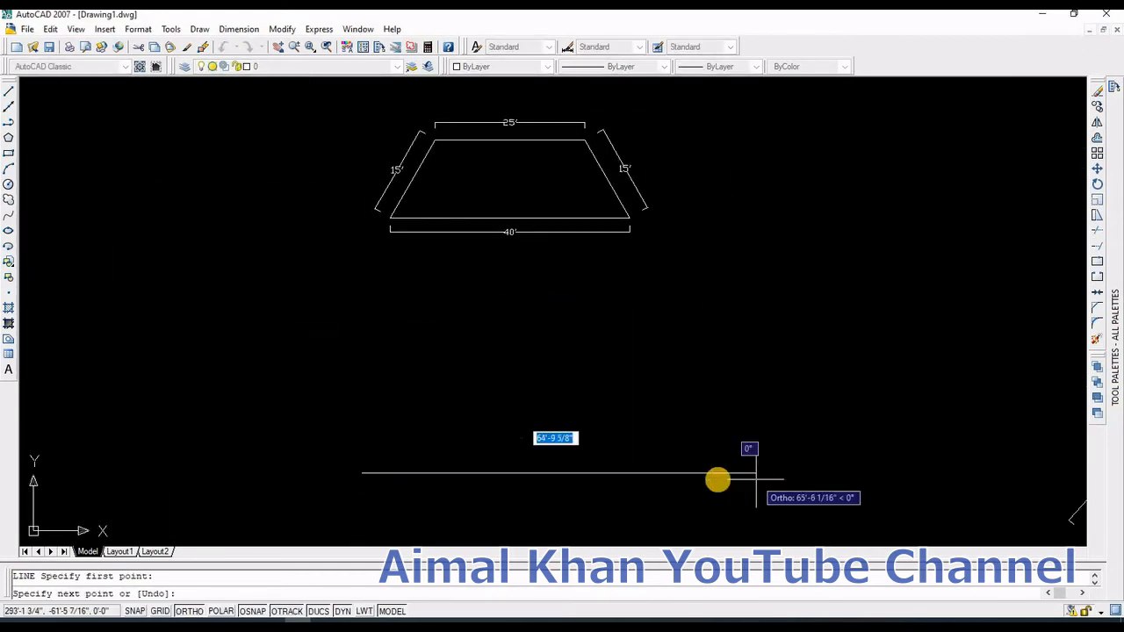
type("40")
key("Return")
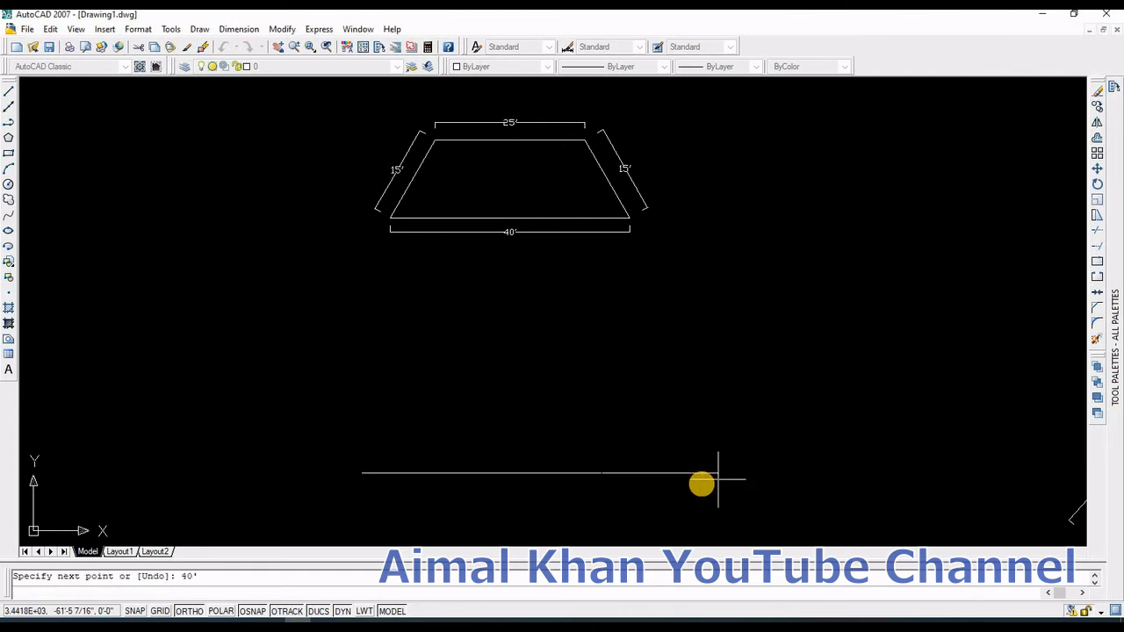
key("Escape")
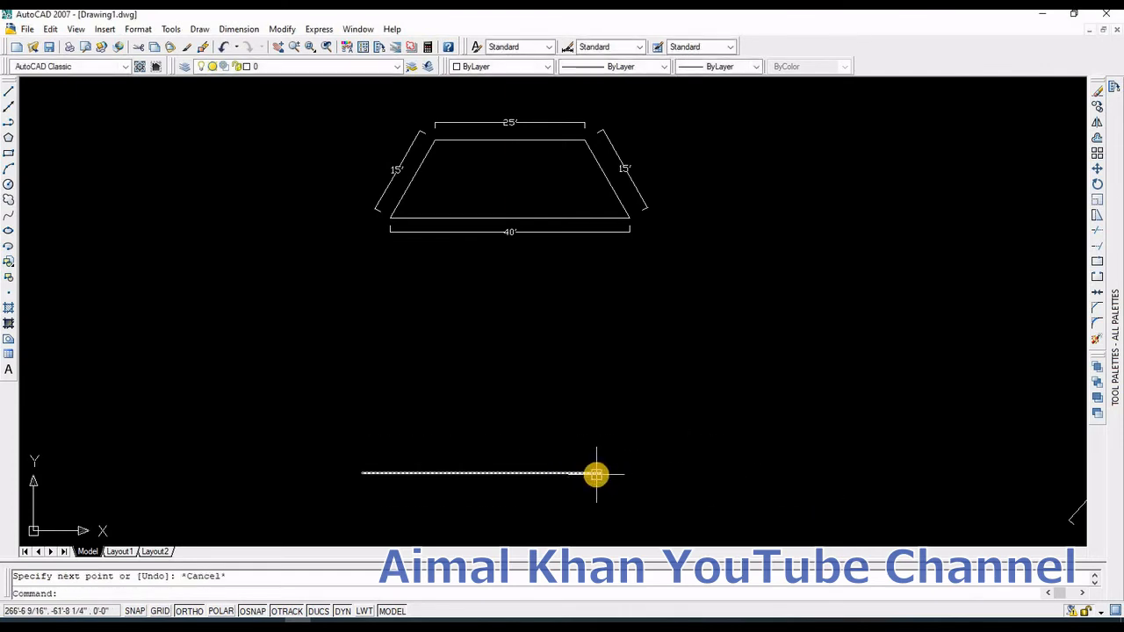
Step: Draw a circle of radius 15' centred on the base line's right end
type("c")
key("Return")
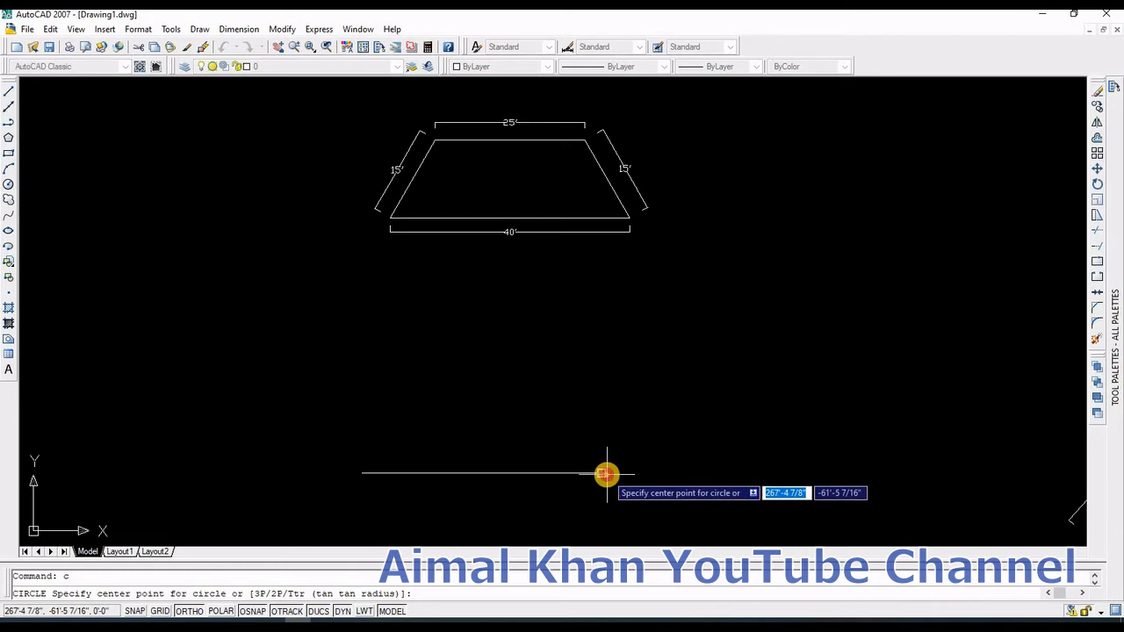
left_click(598, 474)
type("15")
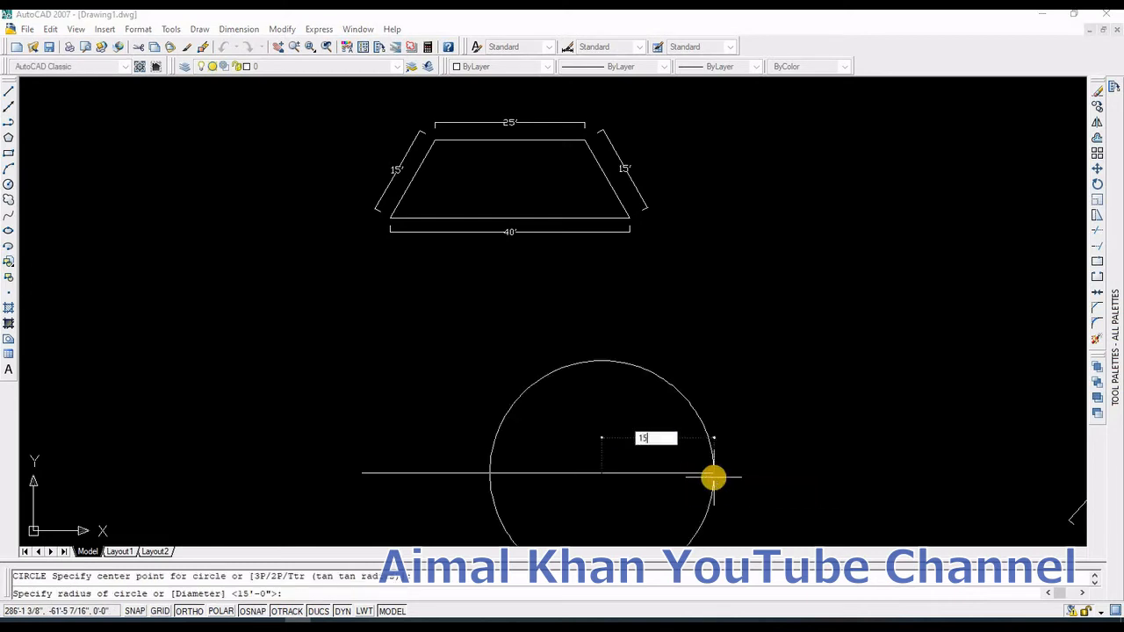
type("'")
key("Return")
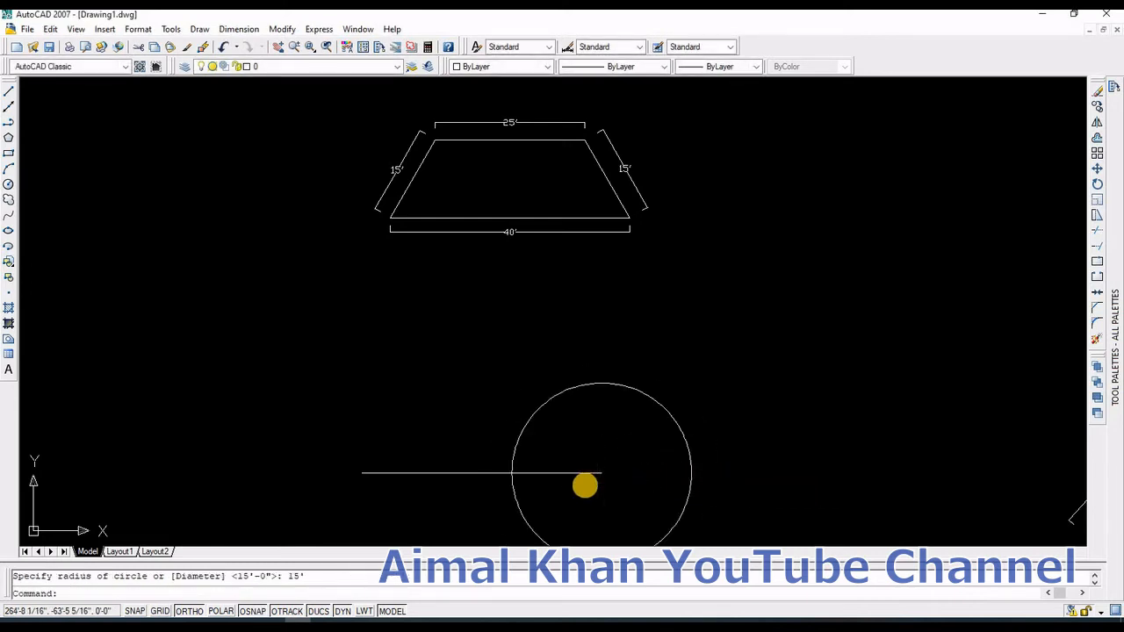
Step: Draw a second 15' circle centred where the first circle crosses the base line
key("Return")
left_click(512, 473)
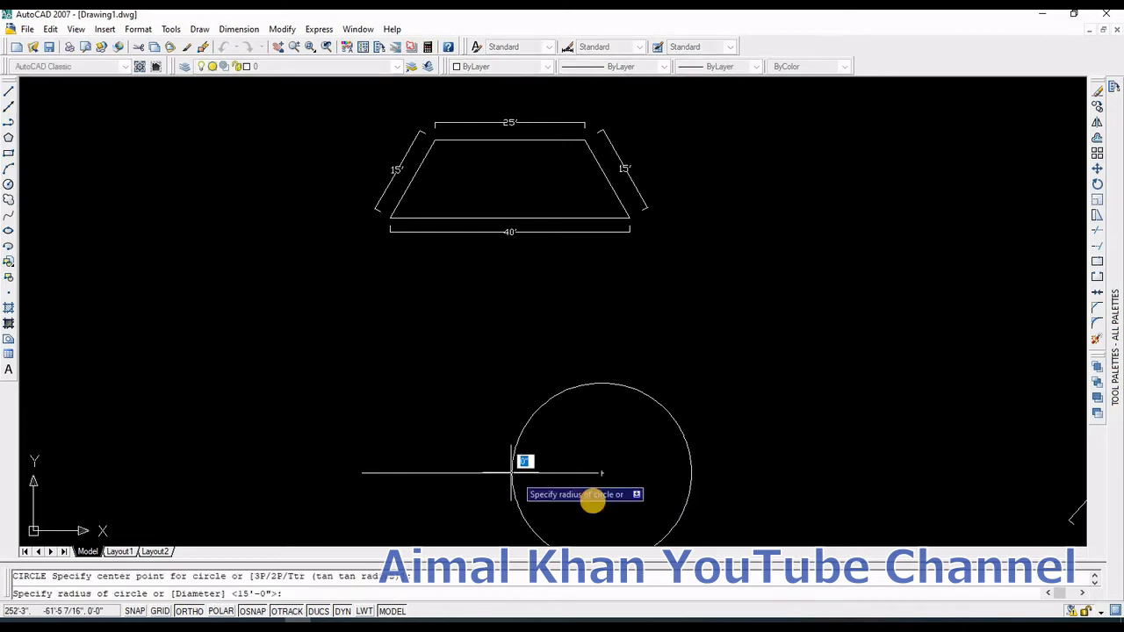
type("15'")
key("Return")
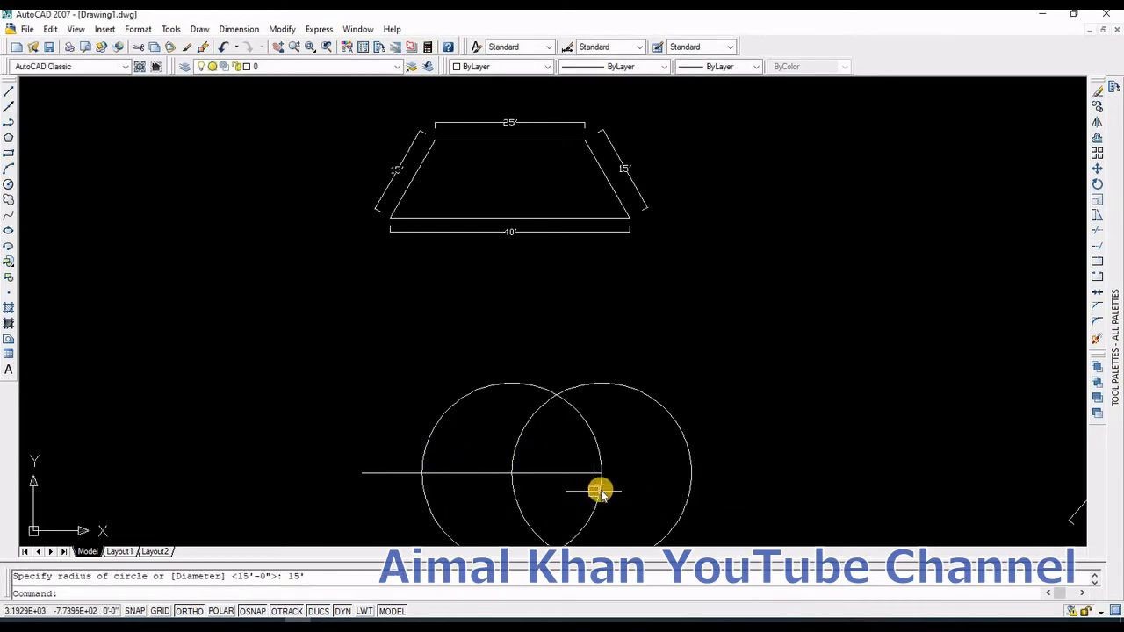
Step: Draw a line from the base line's right end up to where the two circles intersect
type("l")
key("Return")
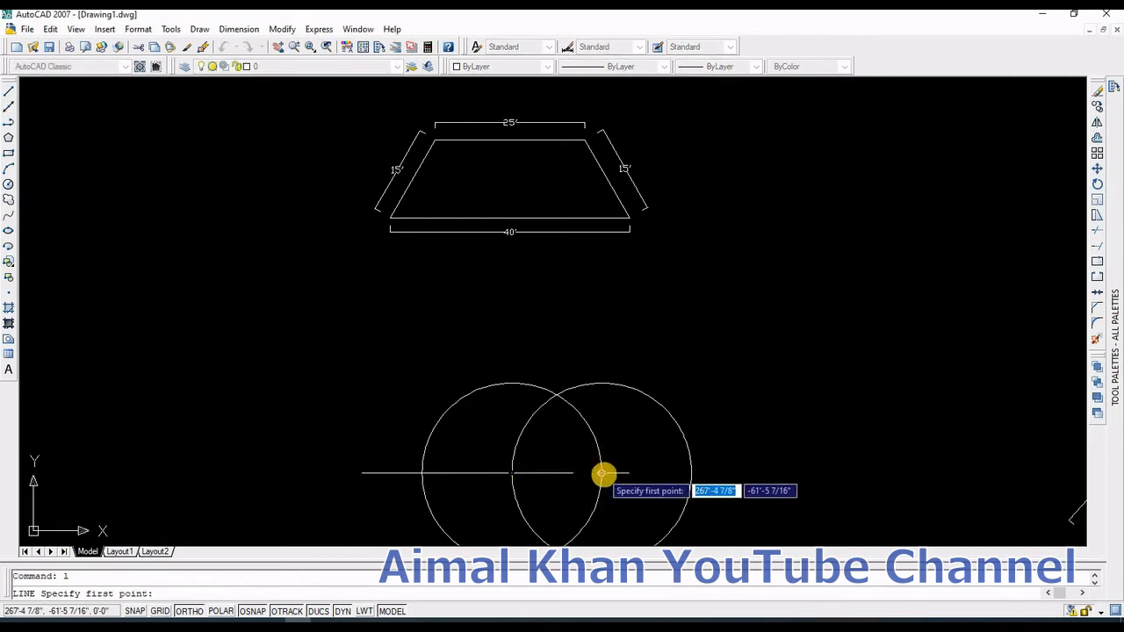
left_click(602, 473)
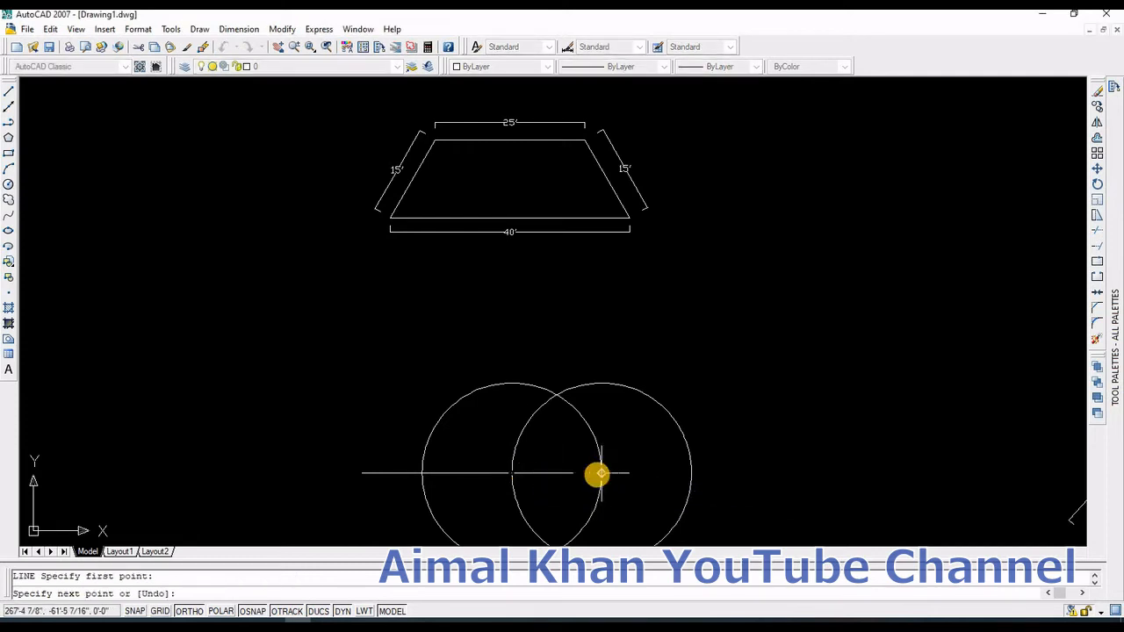
left_click(557, 397)
key("Return")
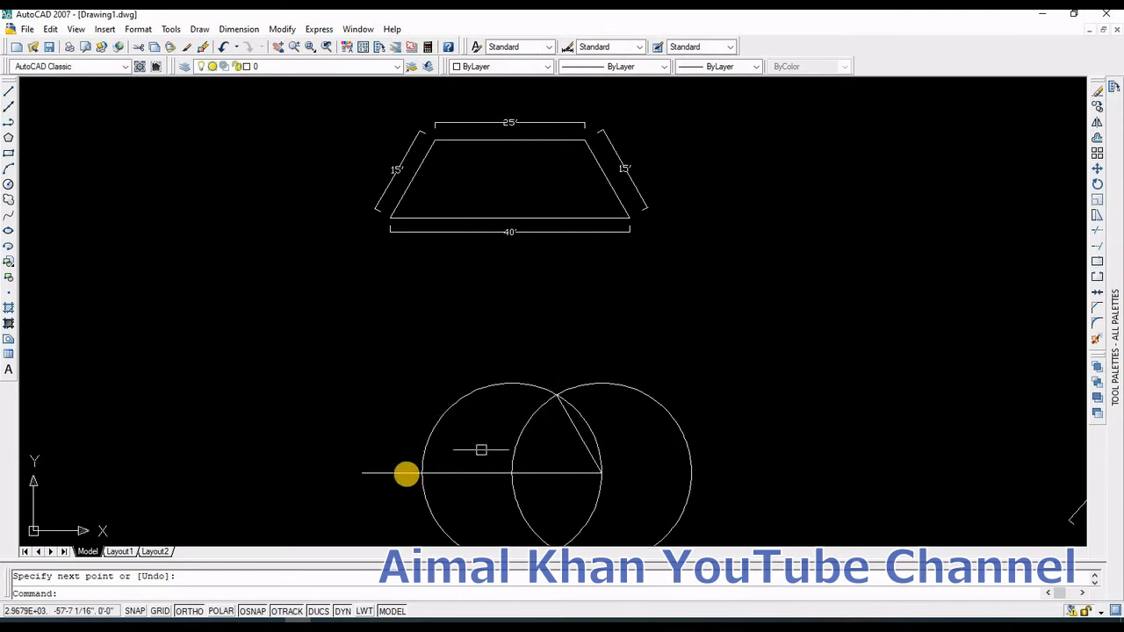
Step: Draw a circle of radius 15' centred on the base line's left end
type("c")
key("Return")
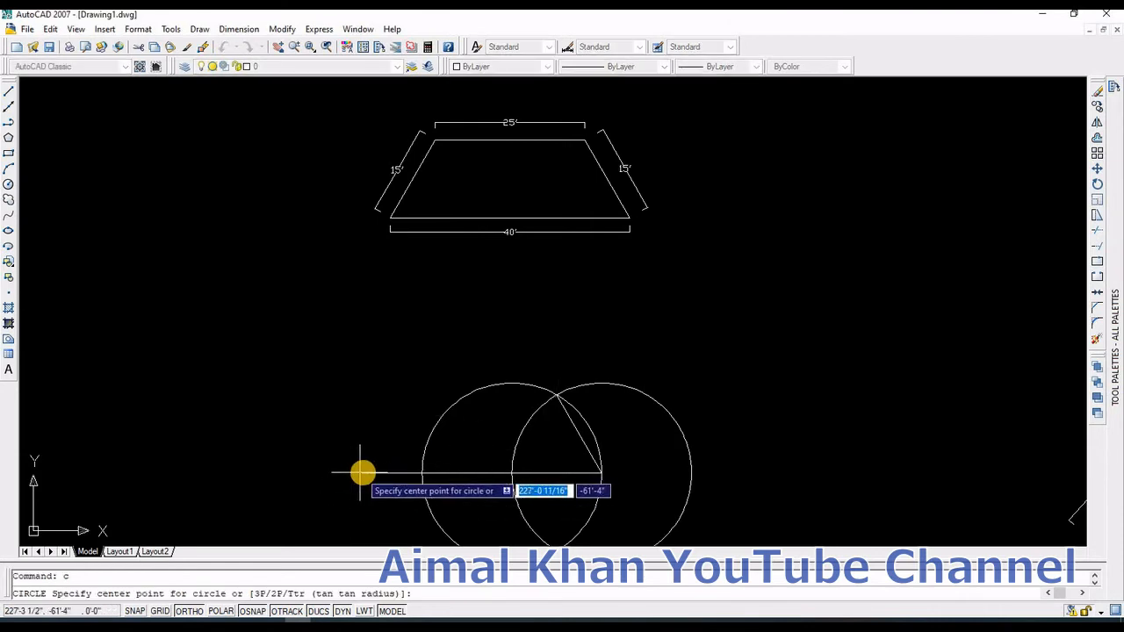
left_click(362, 474)
type("1")
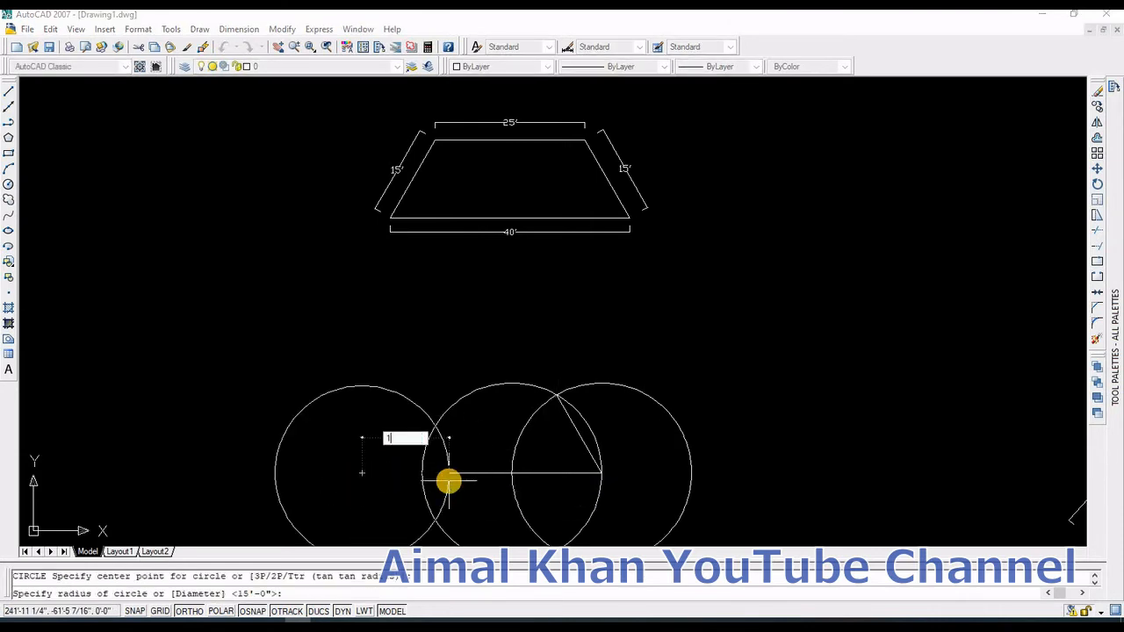
type("5'")
key("Return")
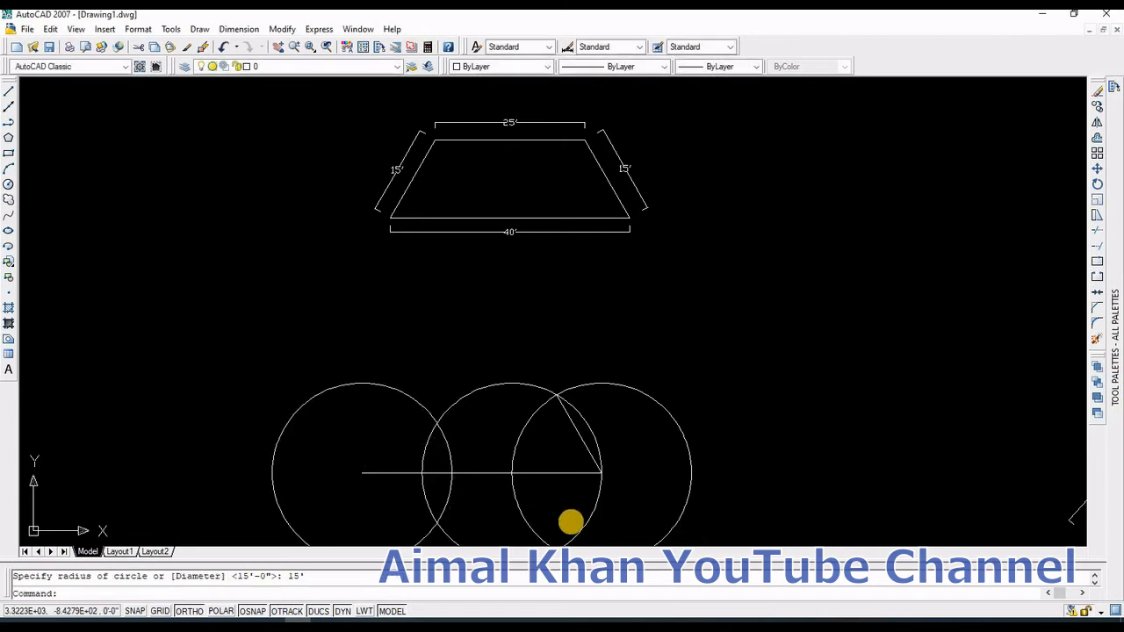
Step: Erase the two construction circles at the base line's right end
left_click(732, 536)
left_click(510, 501)
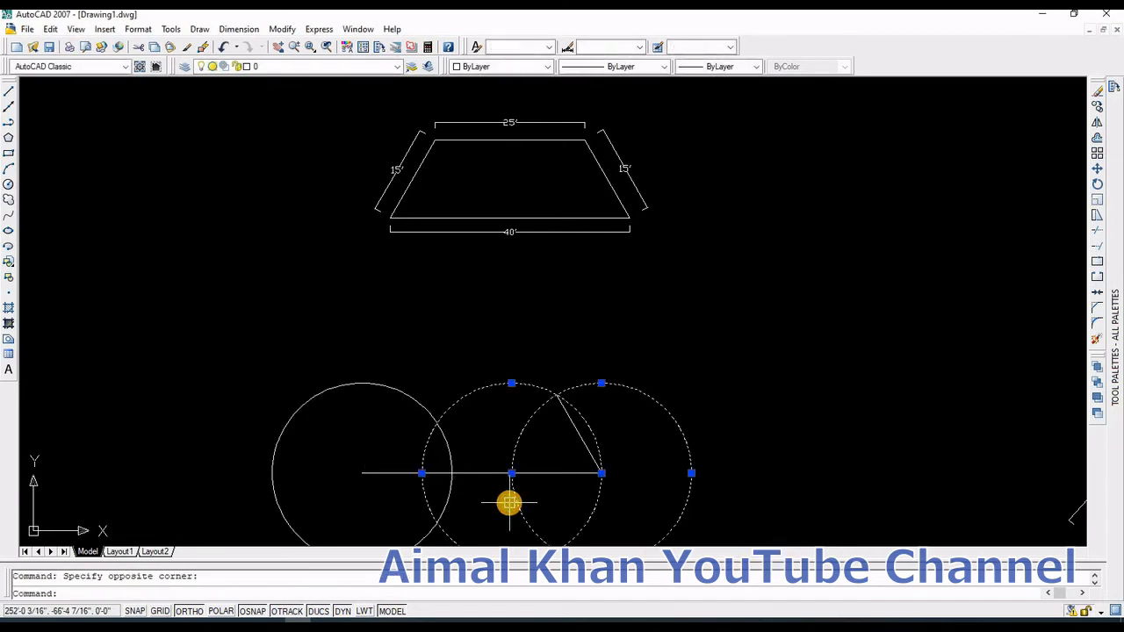
key("Delete")
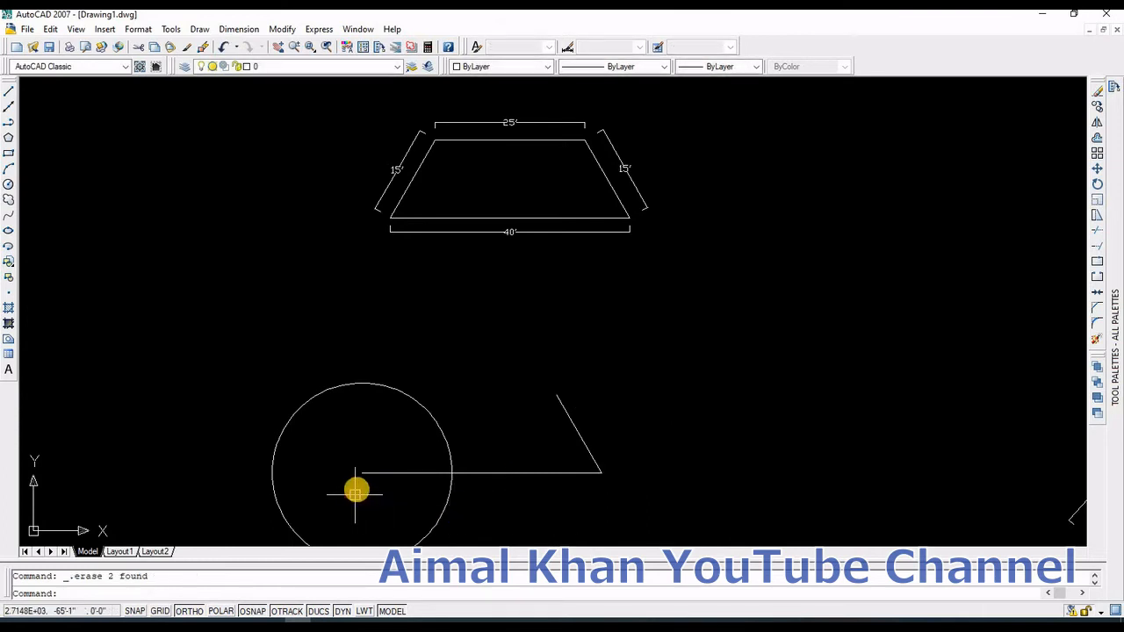
Step: Draw a 15' circle centred where the left circle crosses the base line
type("c")
key("Return")
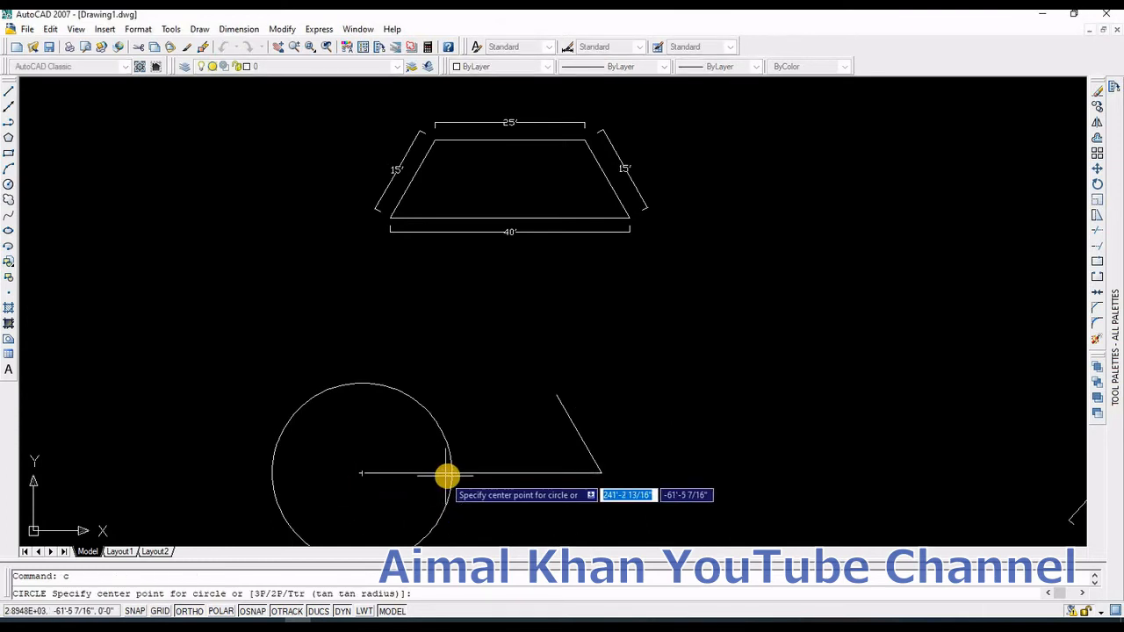
left_click(451, 473)
type("15'")
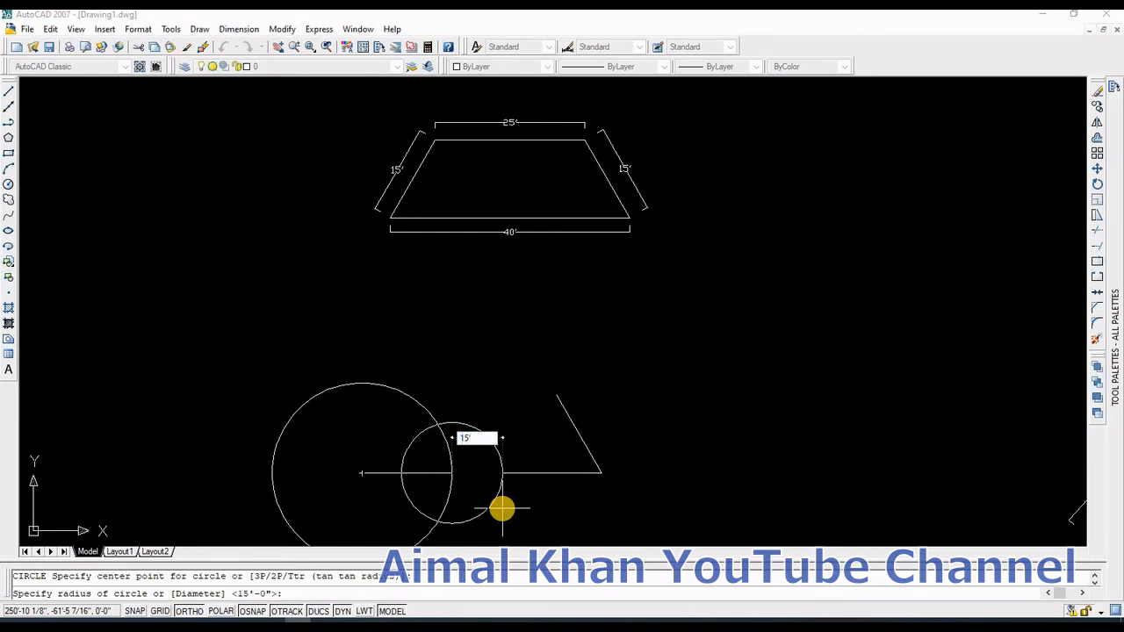
key("Return")
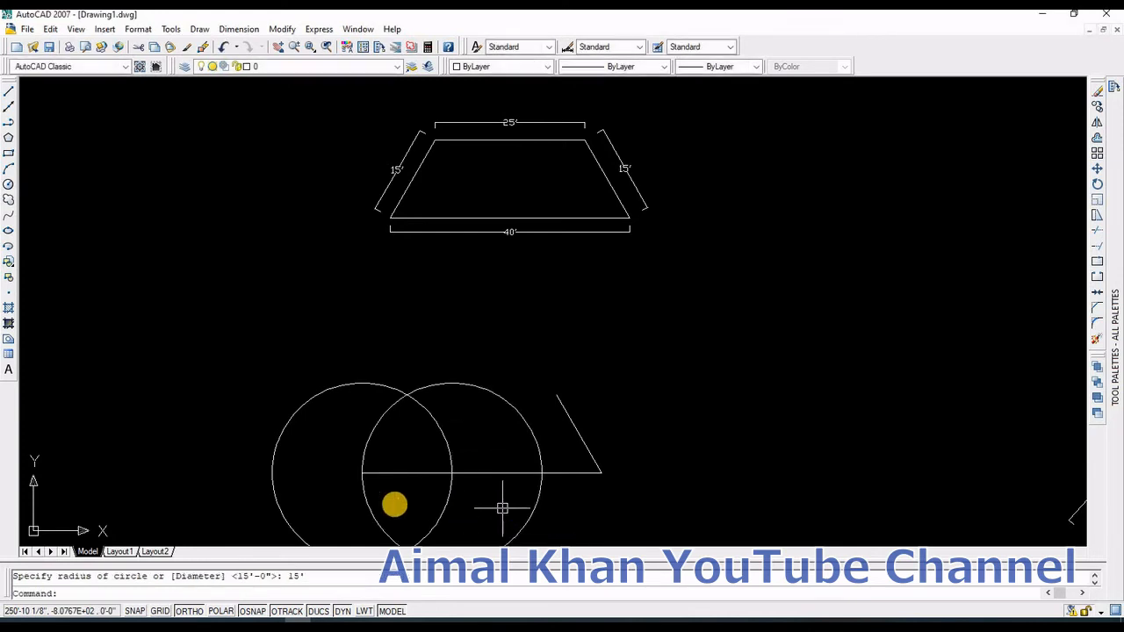
Step: Draw lines from the base line's left end up to the circles' intersection and across to the right slanted line's top end
type("l")
key("Return")
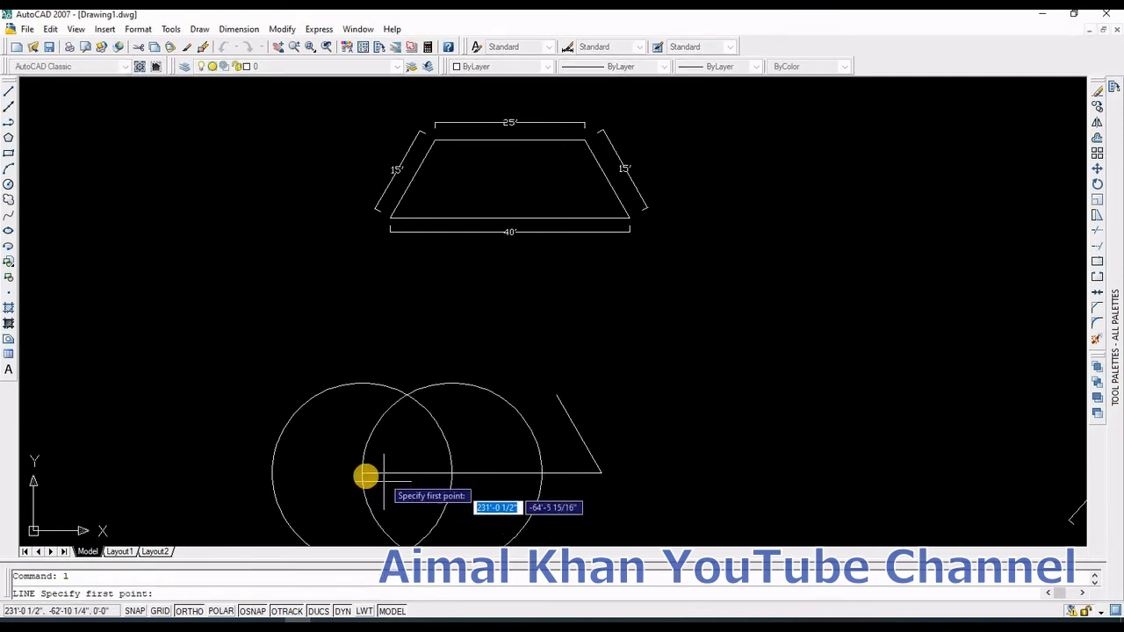
left_click(364, 473)
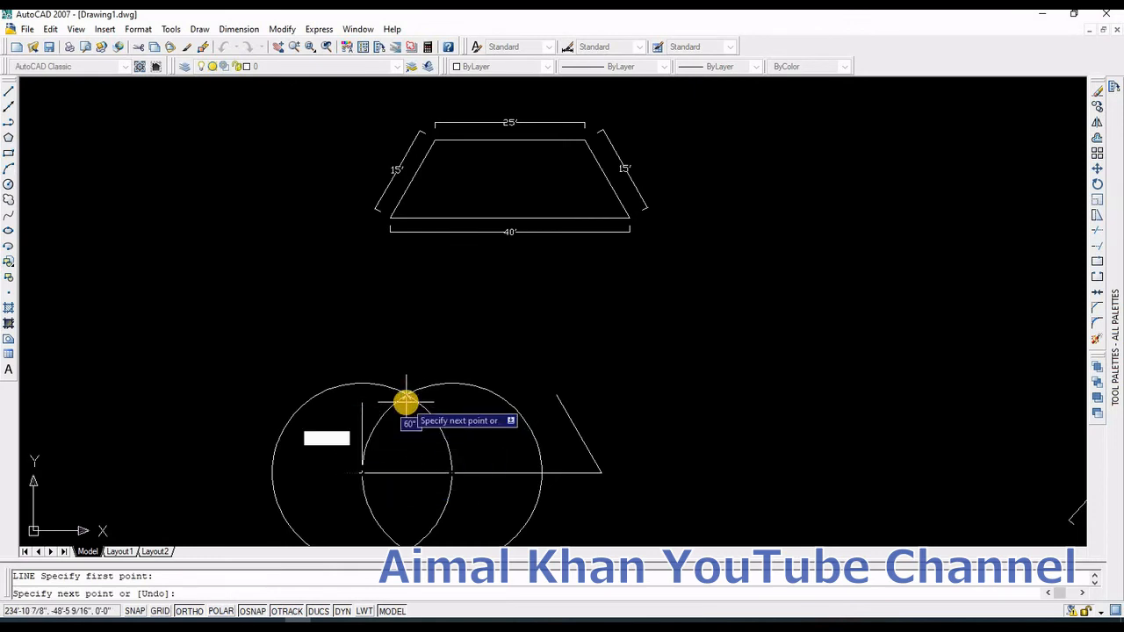
left_click(406, 396)
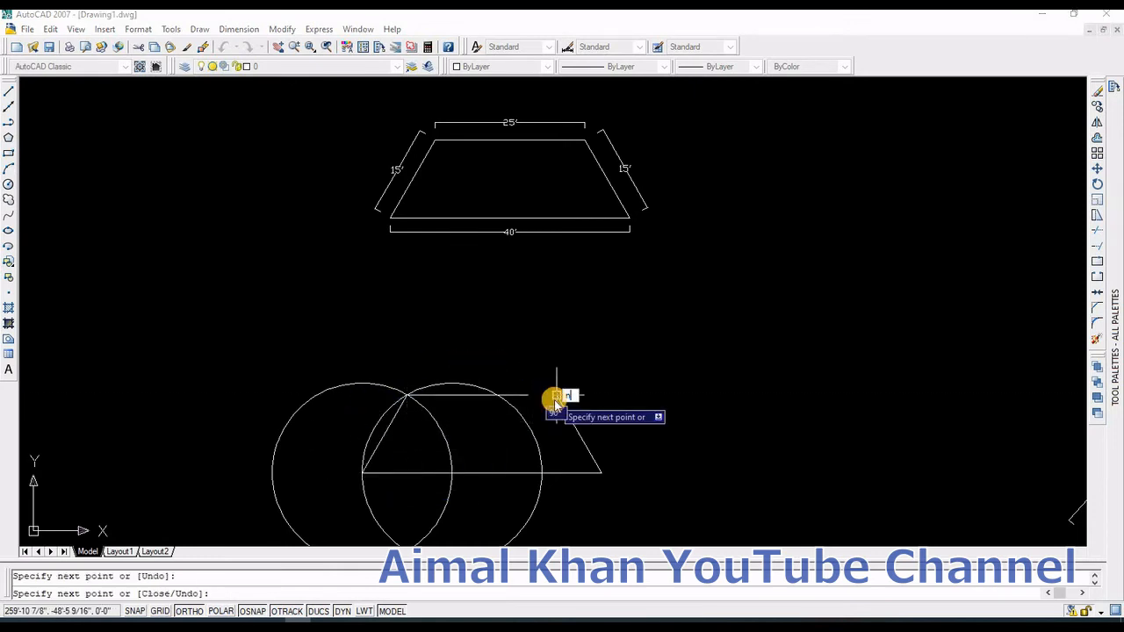
left_click(556, 396)
key("Return")
Step: Erase the two remaining construction circles, leaving the trapezoid
left_click_drag(447, 448, 409, 443)
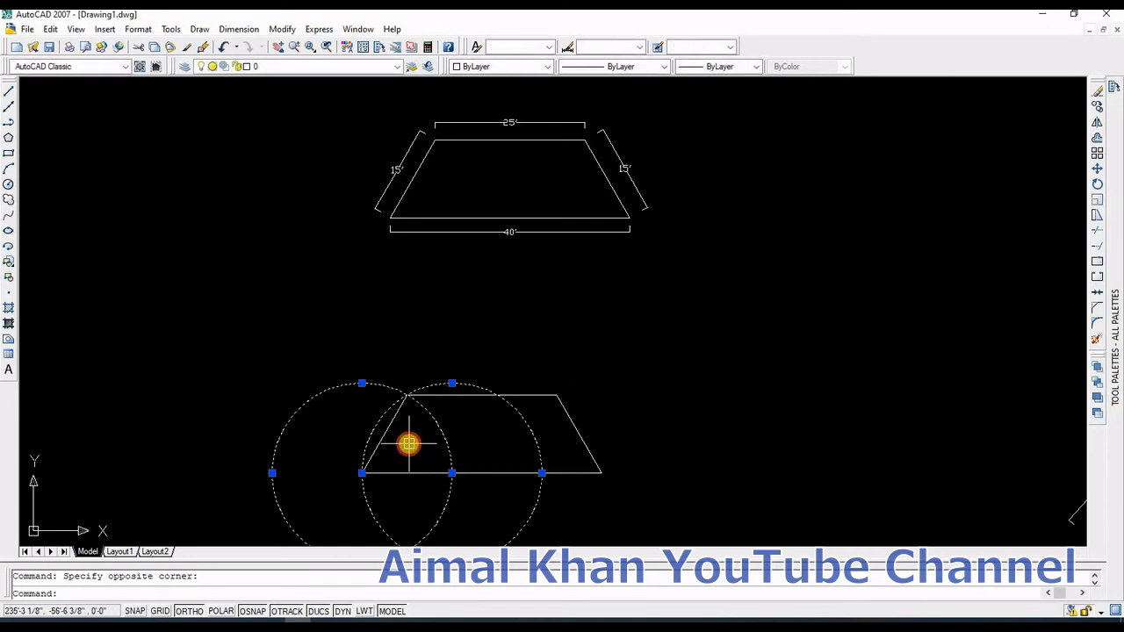
key("Delete")
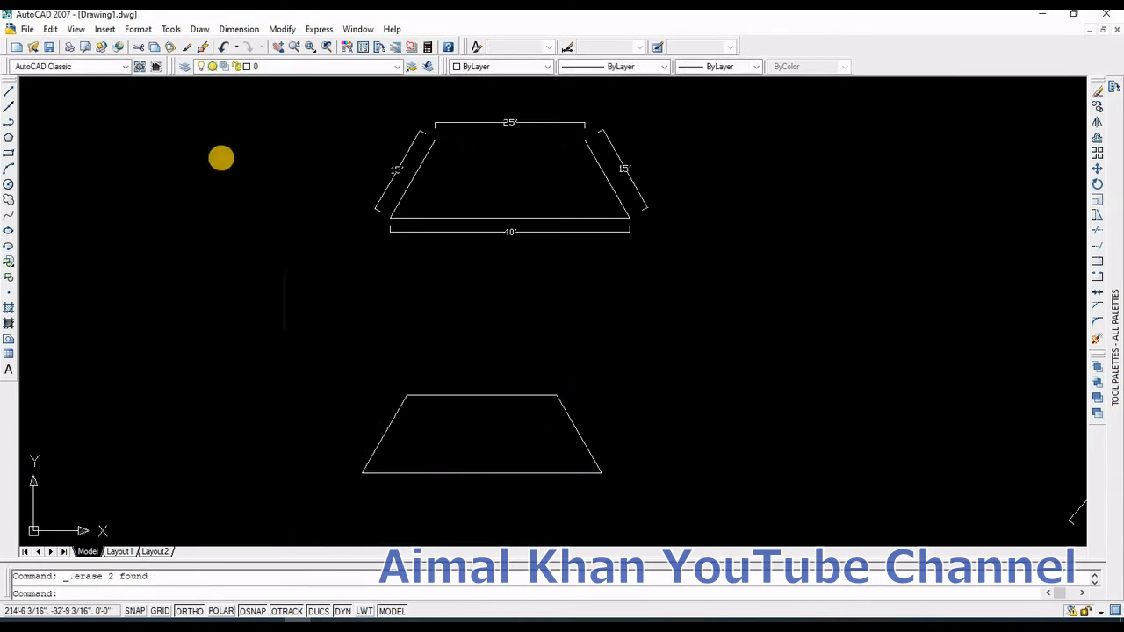
Step: Dimension the new trapezoid's top and slanted sides with aligned dimensions
left_click(224, 29)
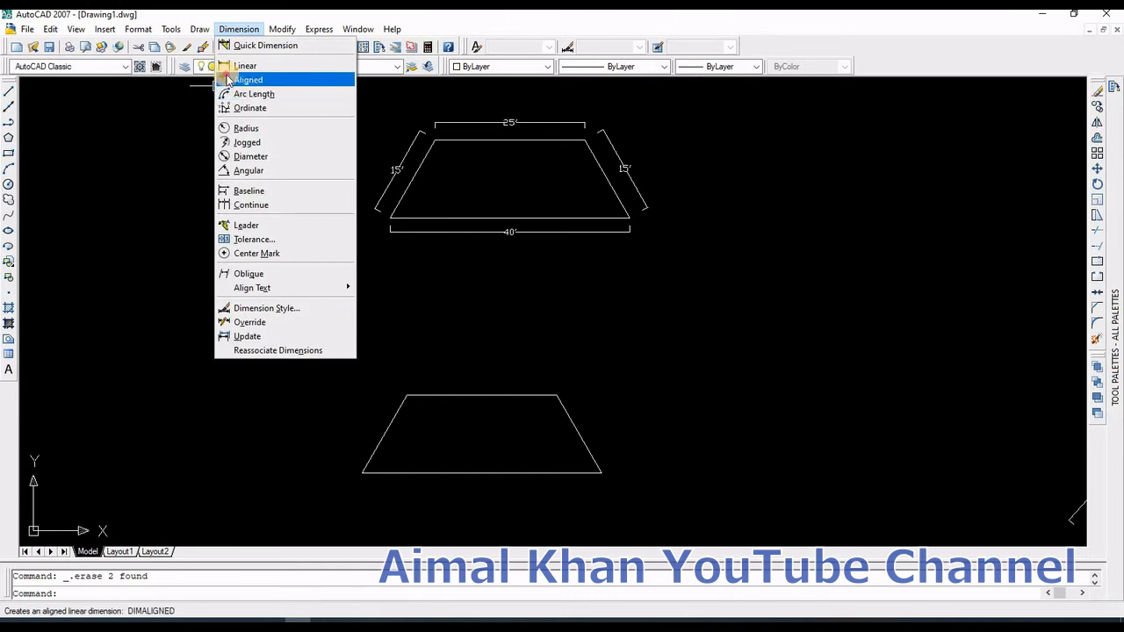
left_click(242, 79)
left_click(406, 391)
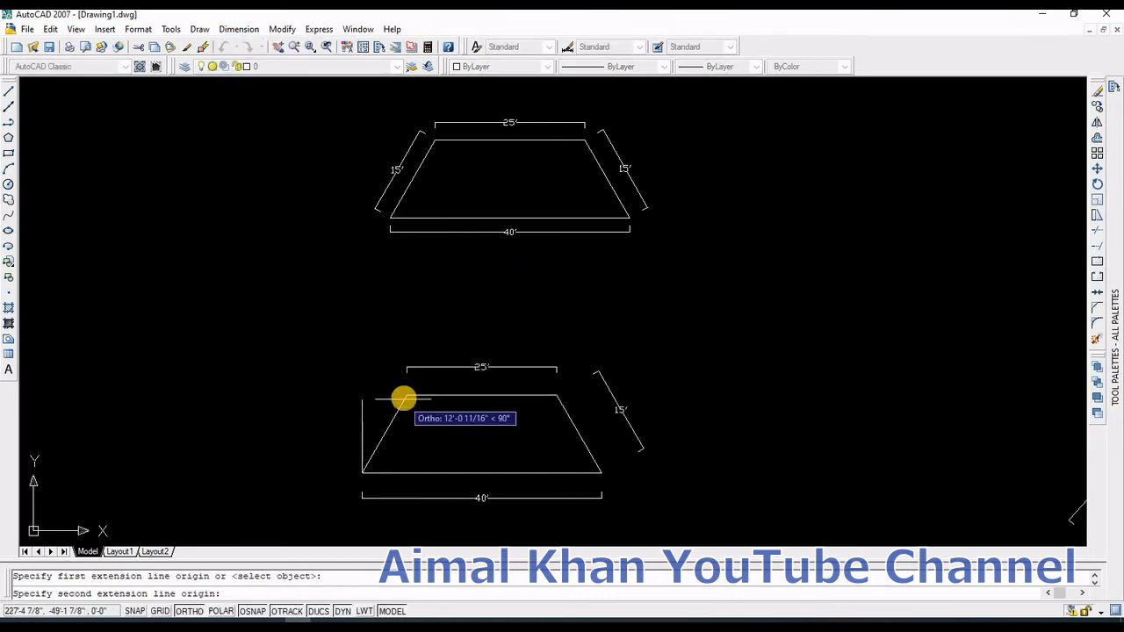
left_click(404, 395)
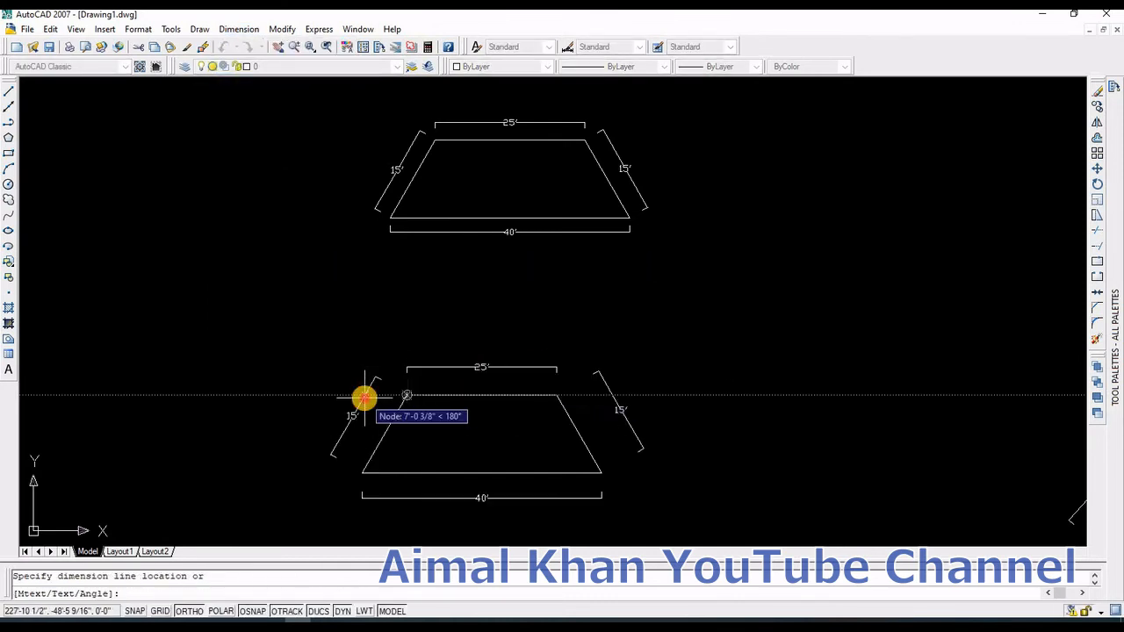
left_click(364, 397)
key("Escape")
Step: Draw a 40' horizontal base line in empty space below the existing parallelogram
scroll(494, 409, "down", 5)
scroll(465, 447, "up", 3)
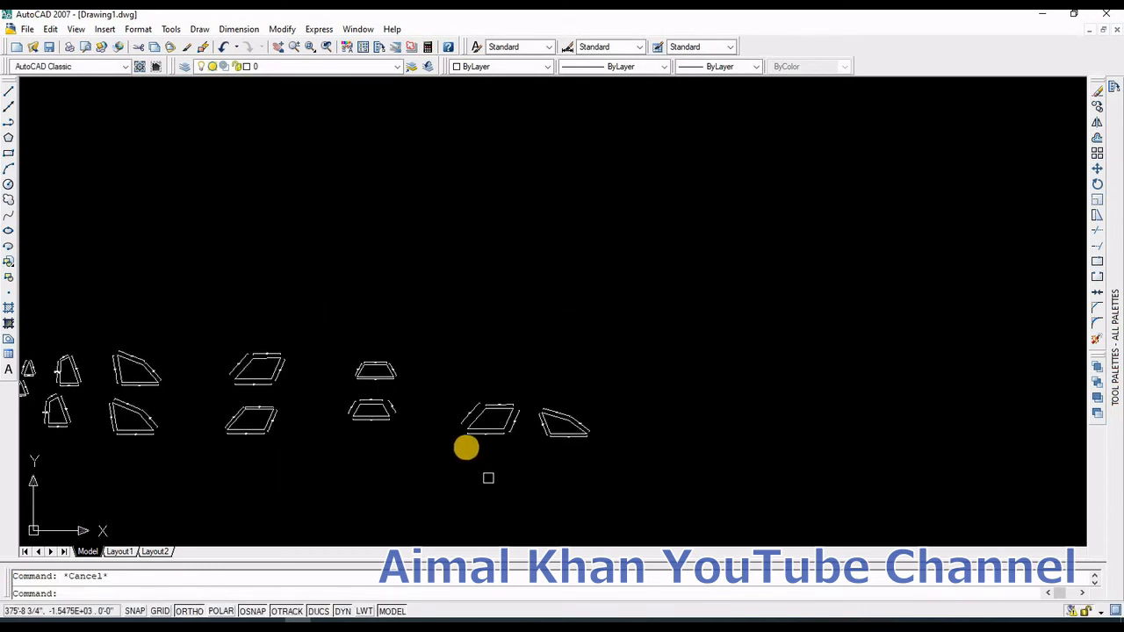
scroll(465, 439, "up", 2)
left_click(379, 229)
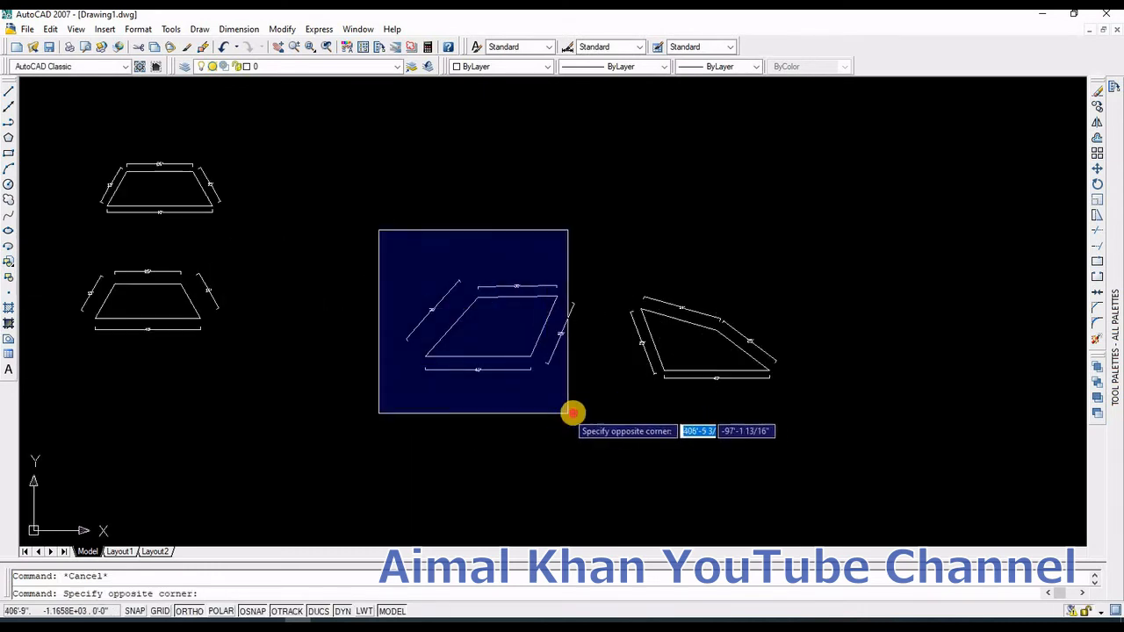
left_click(578, 413)
type("m")
type("l")
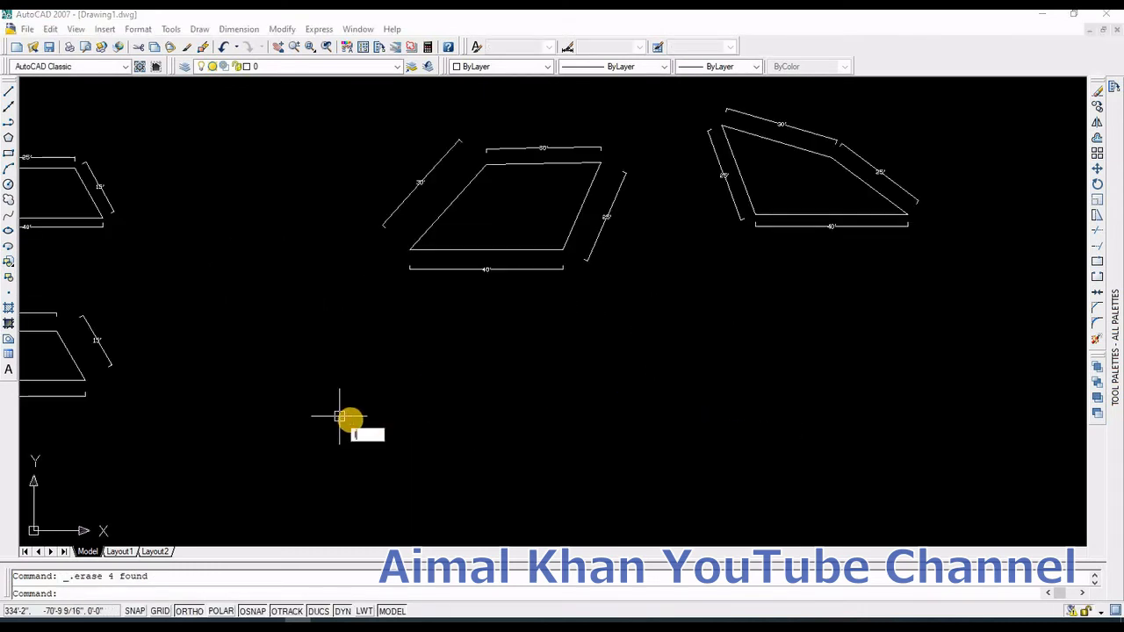
key("Return")
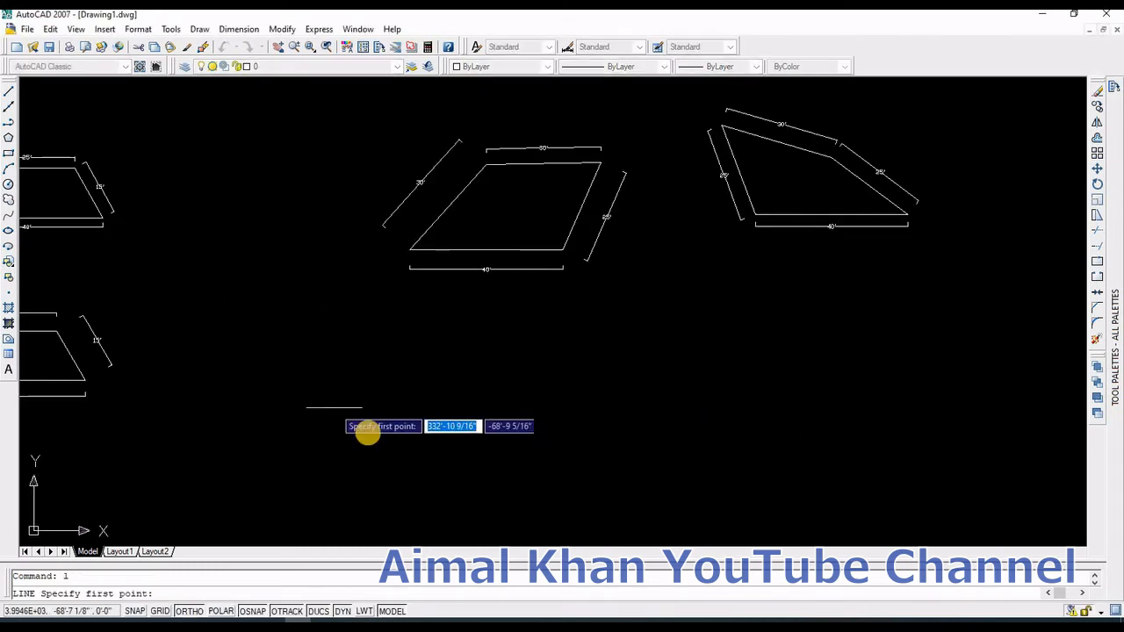
left_click(513, 454)
type("40'")
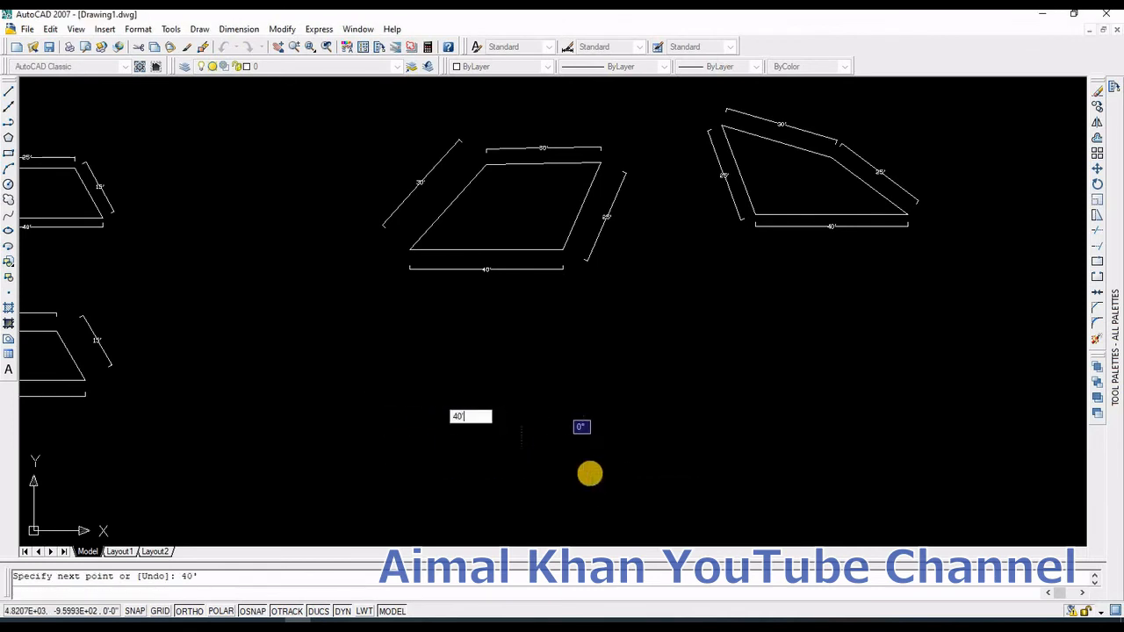
key("Return")
Step: Draw two construction circles of 30' radius centred on the base line's left and right ends
key("Return")
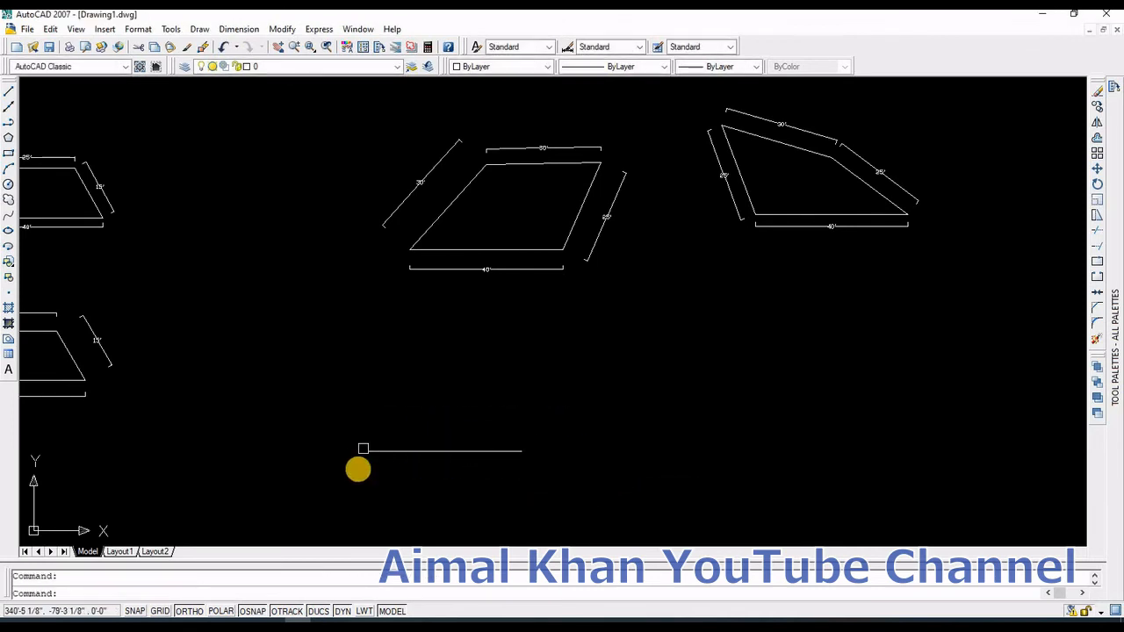
type("c")
key("Return")
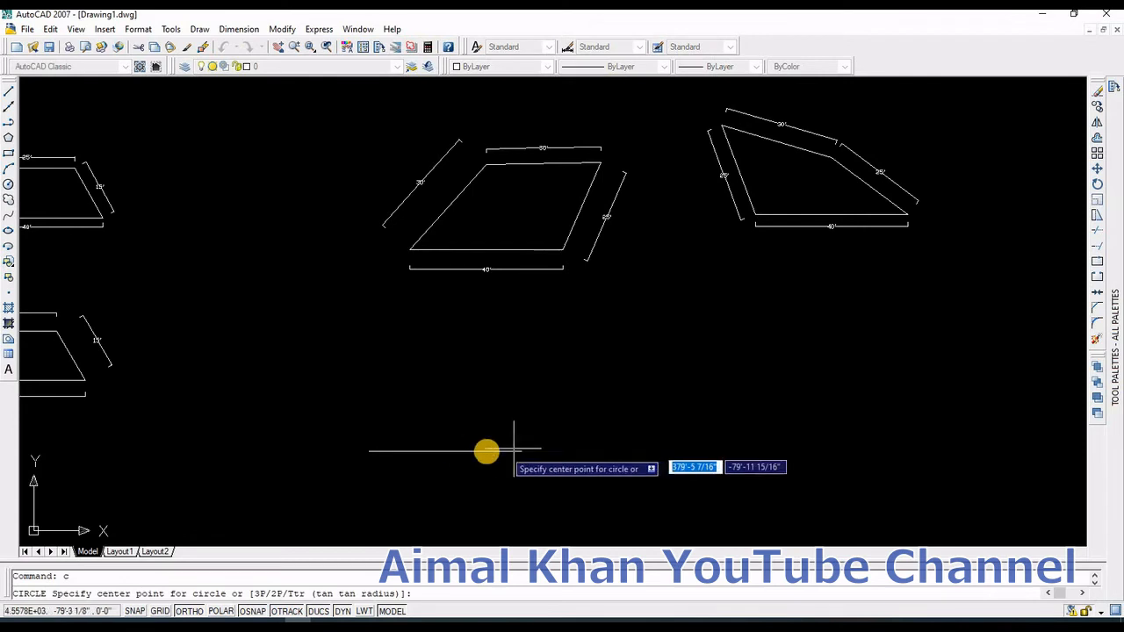
left_click(368, 451)
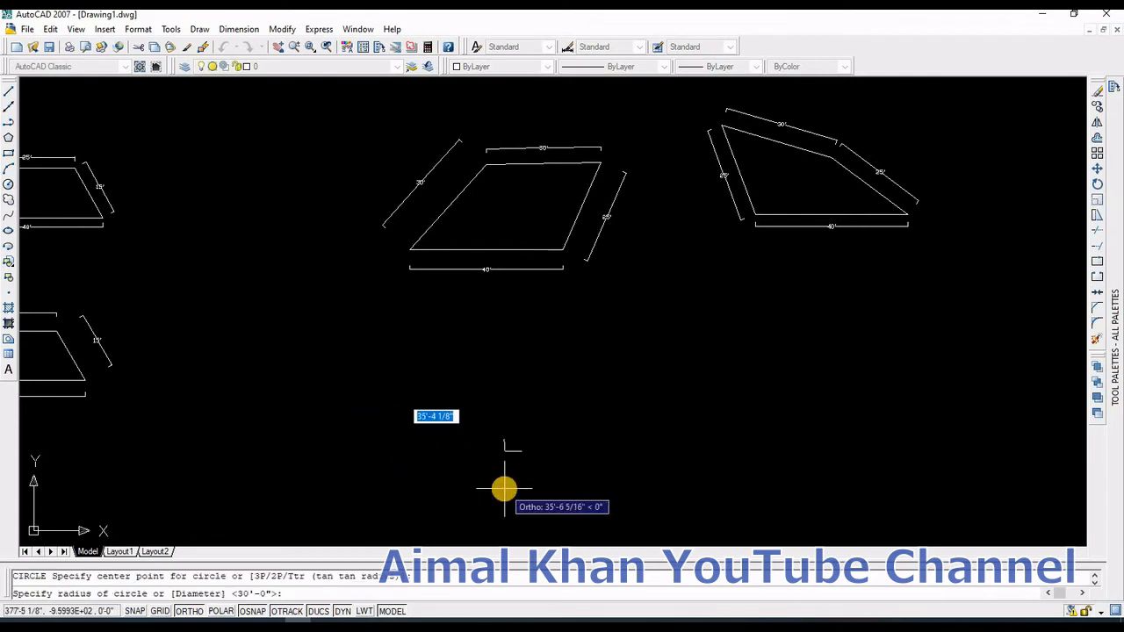
type("30'")
key("Return")
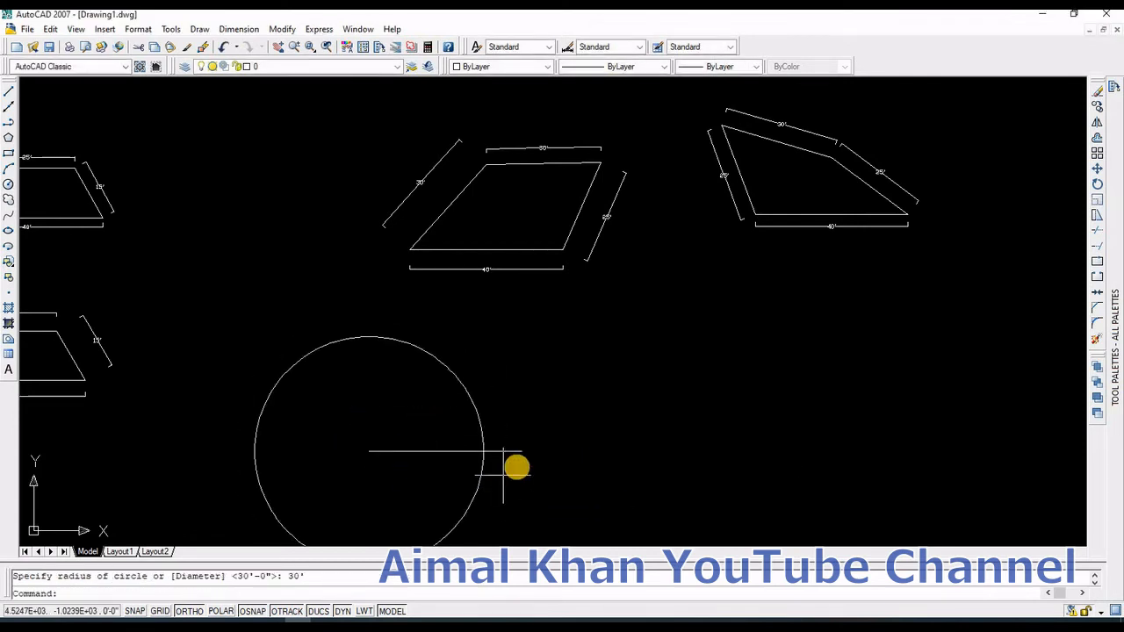
key("Return")
left_click(522, 450)
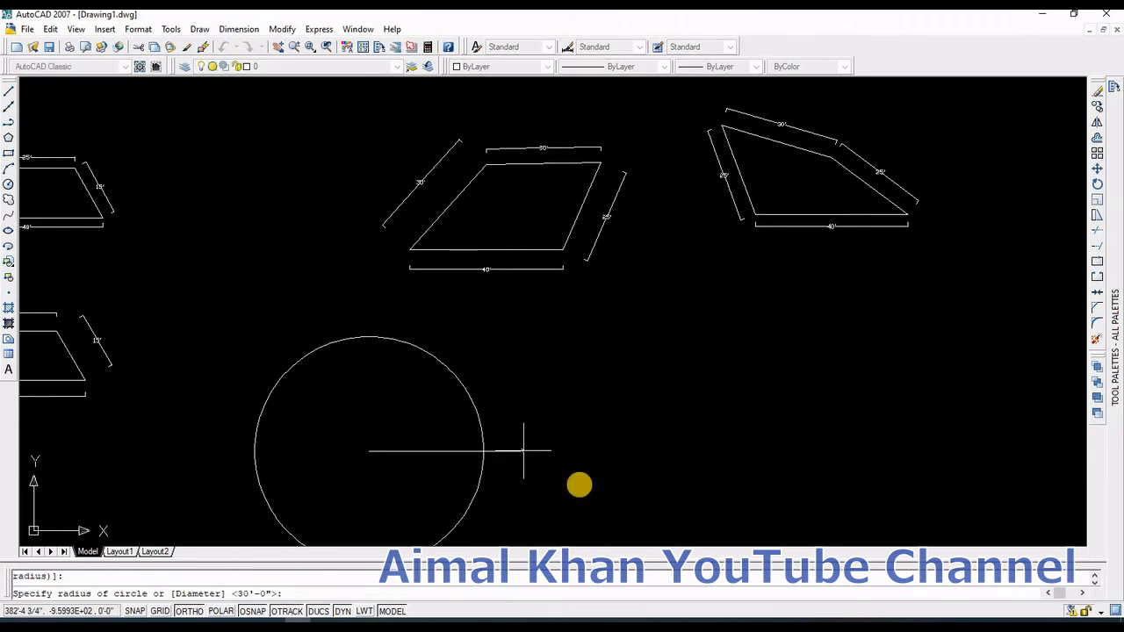
type("3")
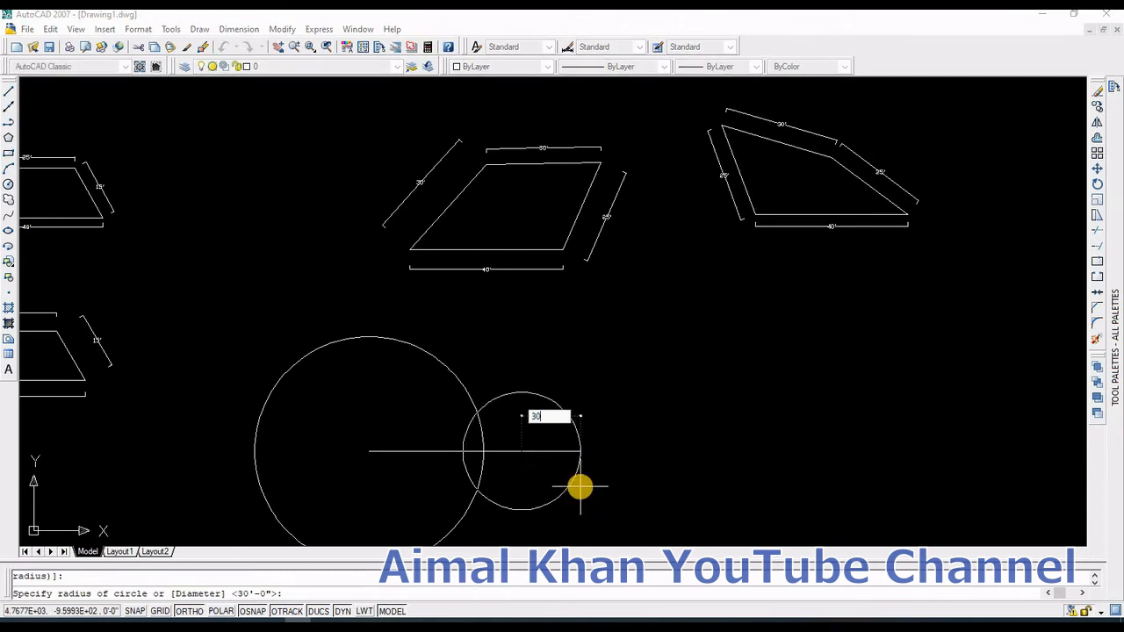
type("0")
key("Return")
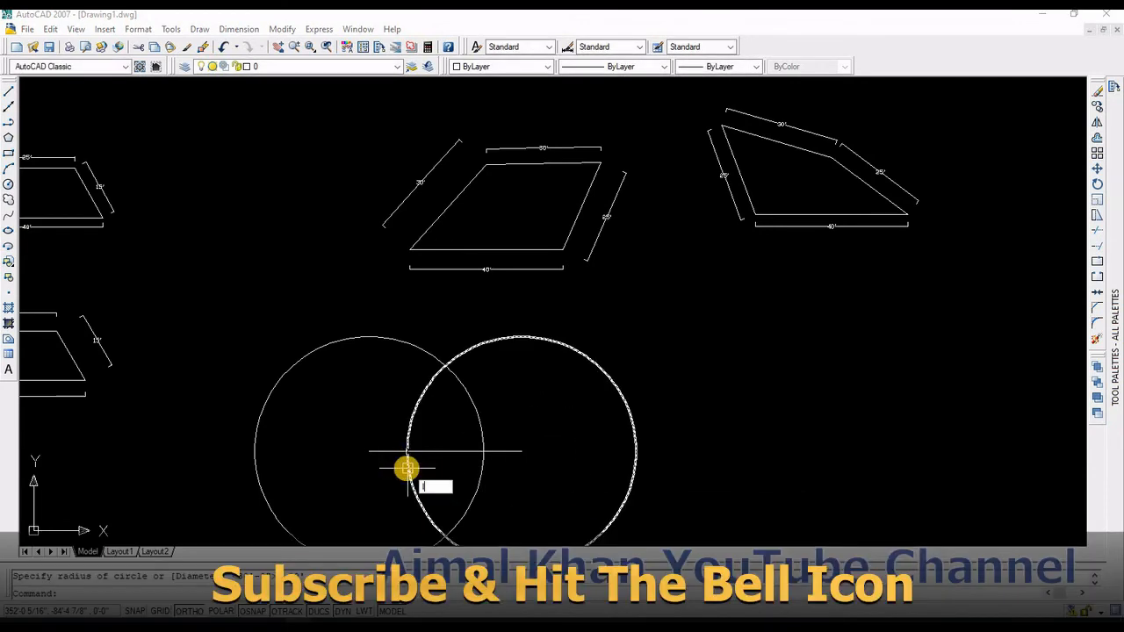
Step: Draw a line from the base line's left end up to the circles' upper intersection
type("l")
key("Return")
left_click(368, 451)
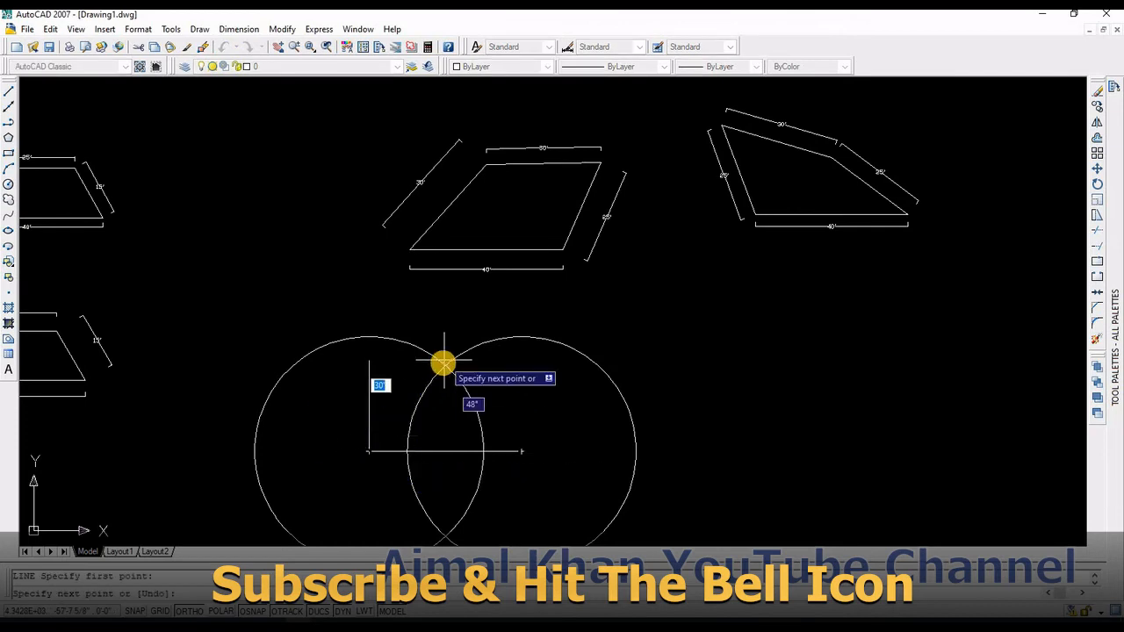
left_click(444, 362)
key("Return")
Step: Erase both construction circles, keeping the base line and slanted line
left_click(621, 534)
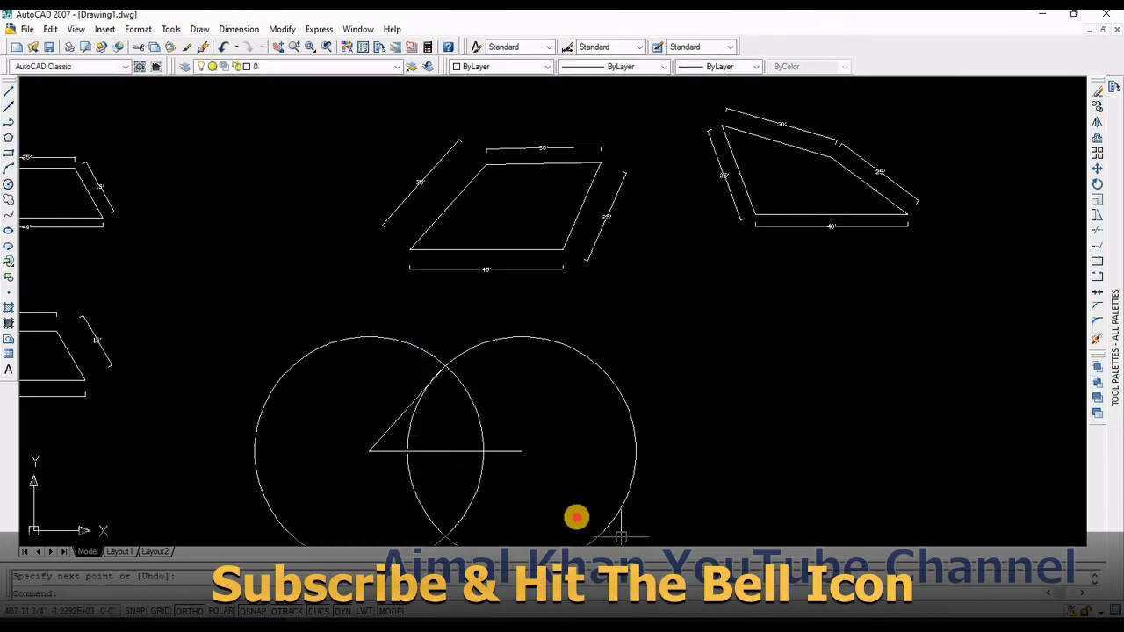
left_click(426, 476)
key("Delete")
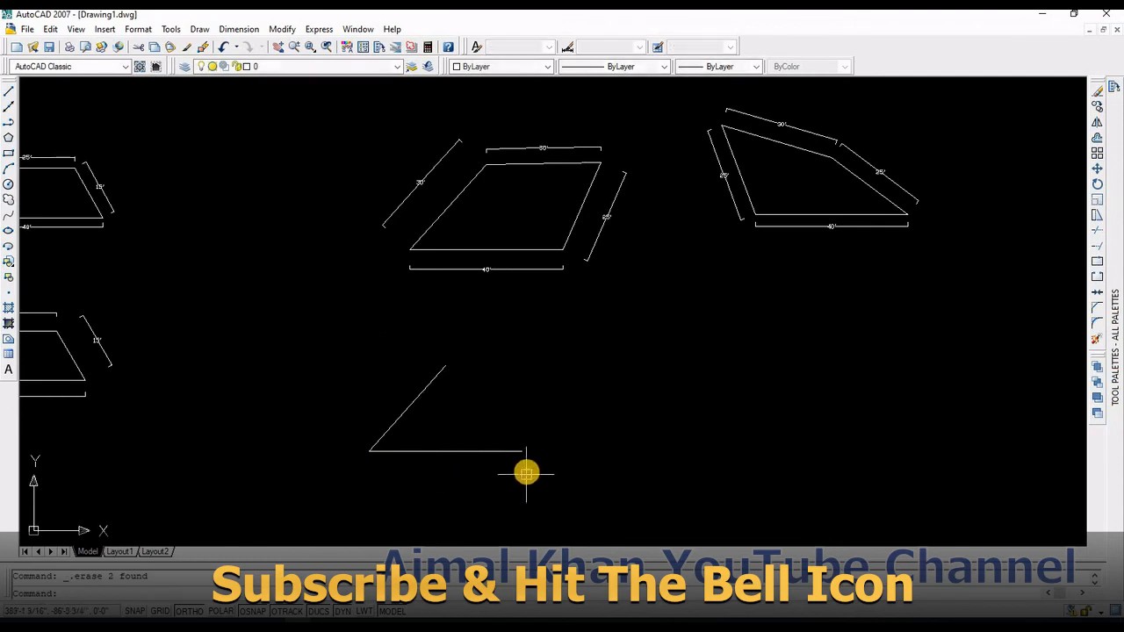
Step: Draw a 25' radius circle centred on the base line's right end
scroll(537, 485, "up", 5)
type("c")
key("Return")
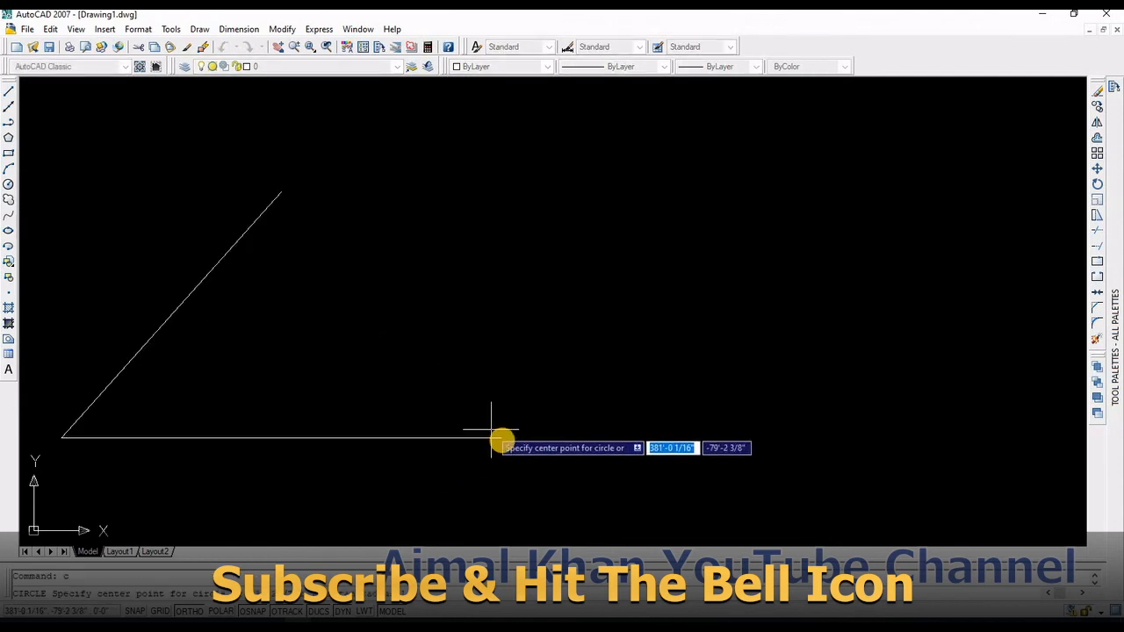
left_click(502, 437)
type("25")
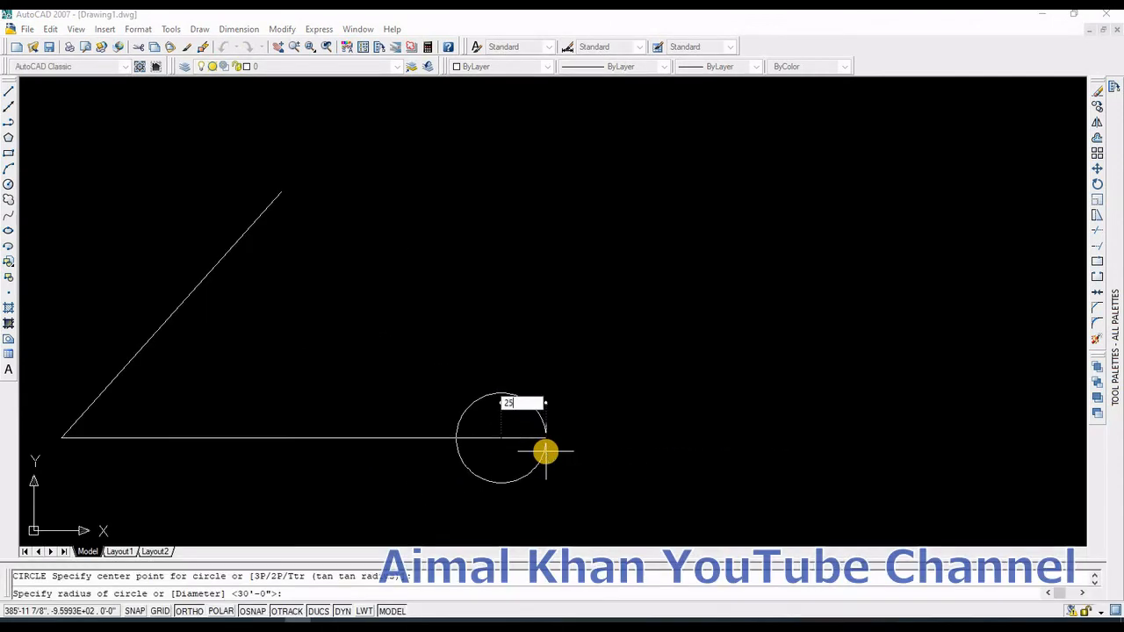
key("Return")
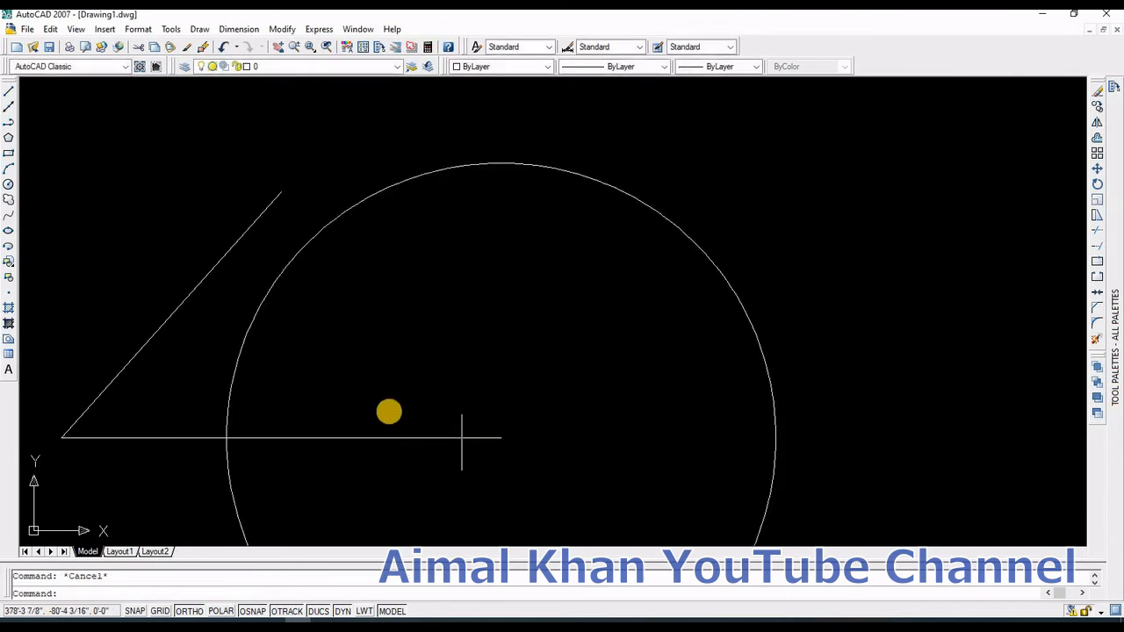
Step: Draw a 30' radius circle centred on the slanted line's top end
scroll(462, 437, "down", 2)
key("Return")
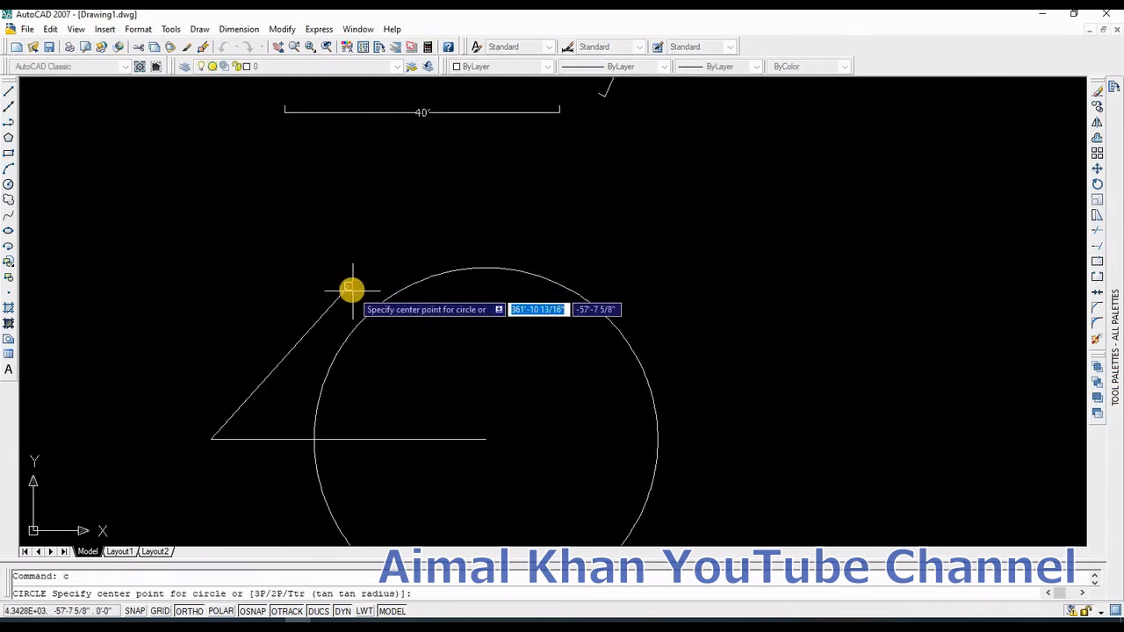
left_click(347, 286)
type("30'")
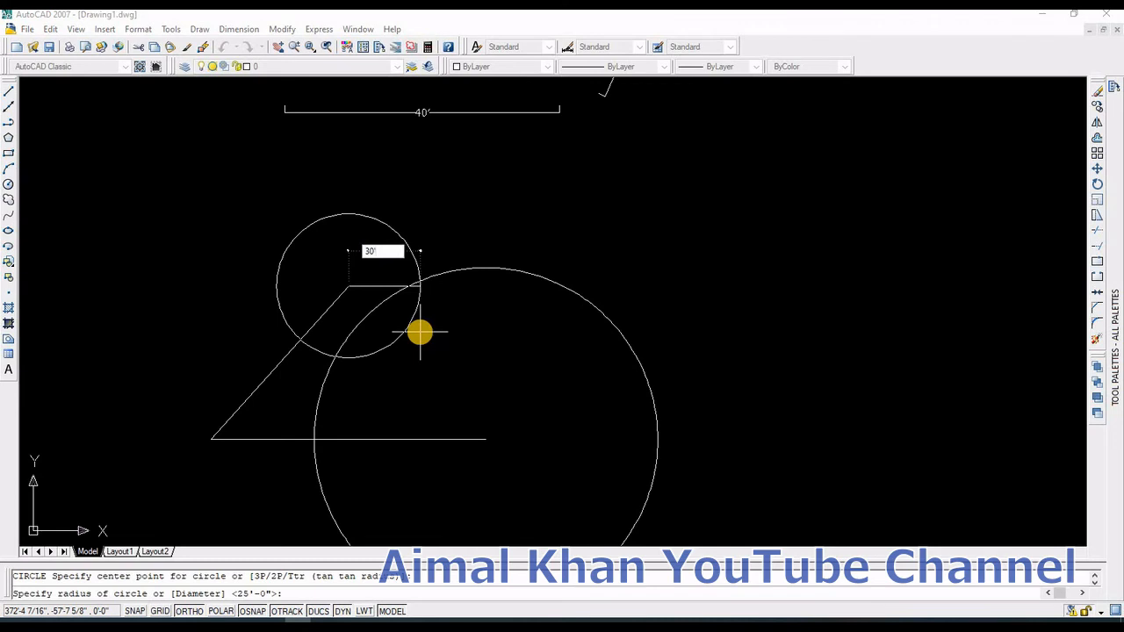
key("Return")
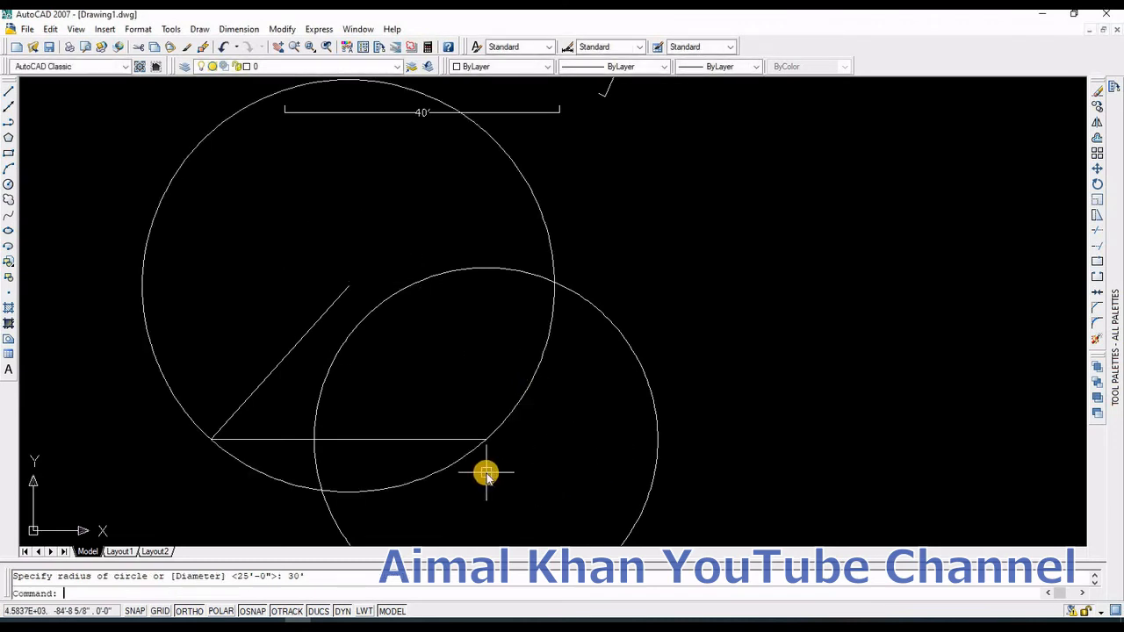
Step: Draw lines from the base line's right end up to the circles' intersection and across to the slanted line's top end
type("l")
key("Return")
scroll(482, 439, "up", 3)
left_click(485, 427)
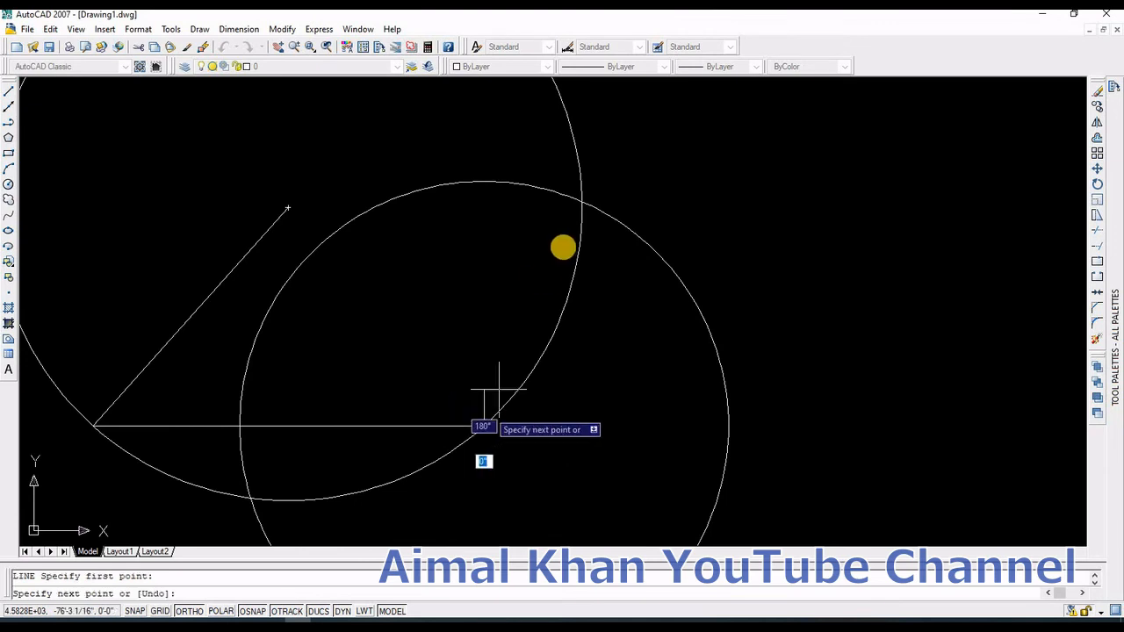
left_click(579, 203)
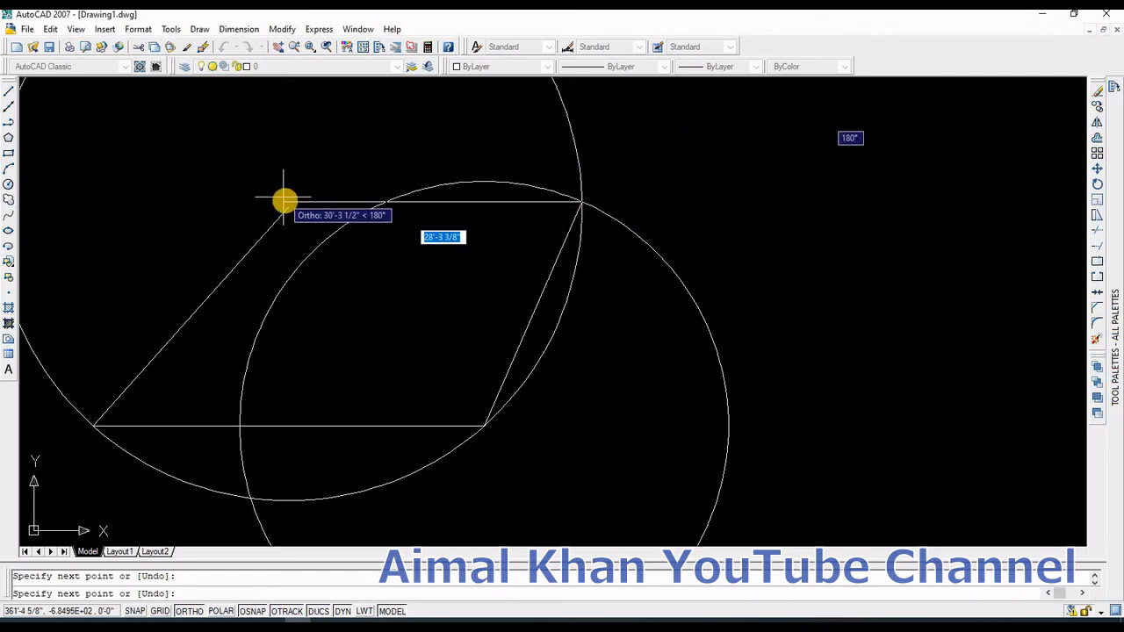
left_click(288, 206)
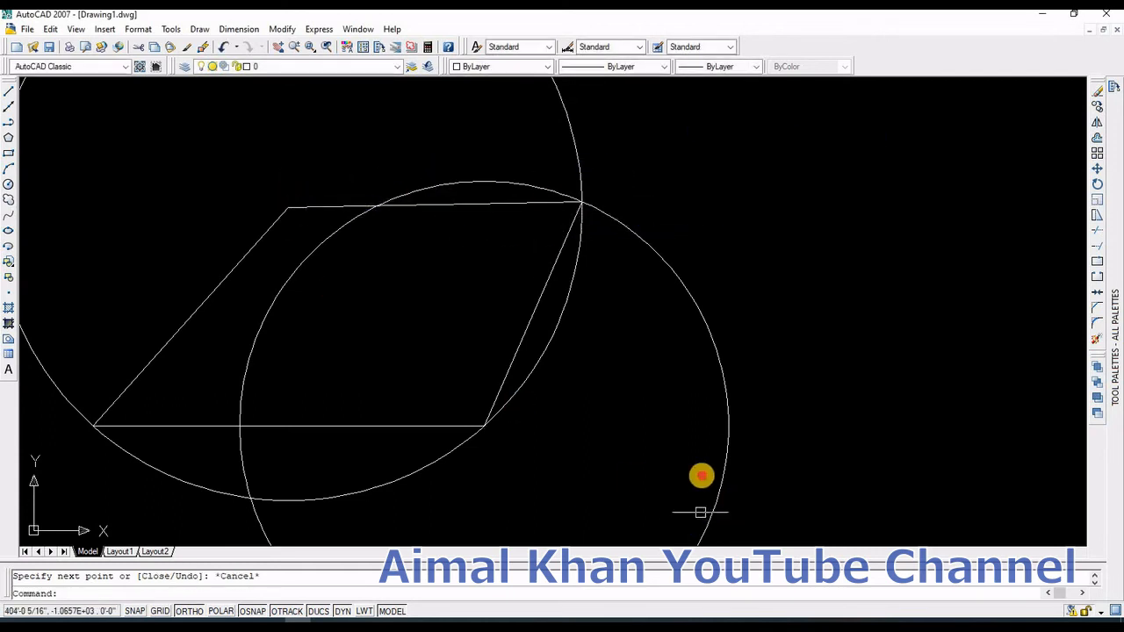
Step: Erase the two construction circles, leaving the parallelogram
left_click(736, 498)
left_click(548, 331)
key("Delete")
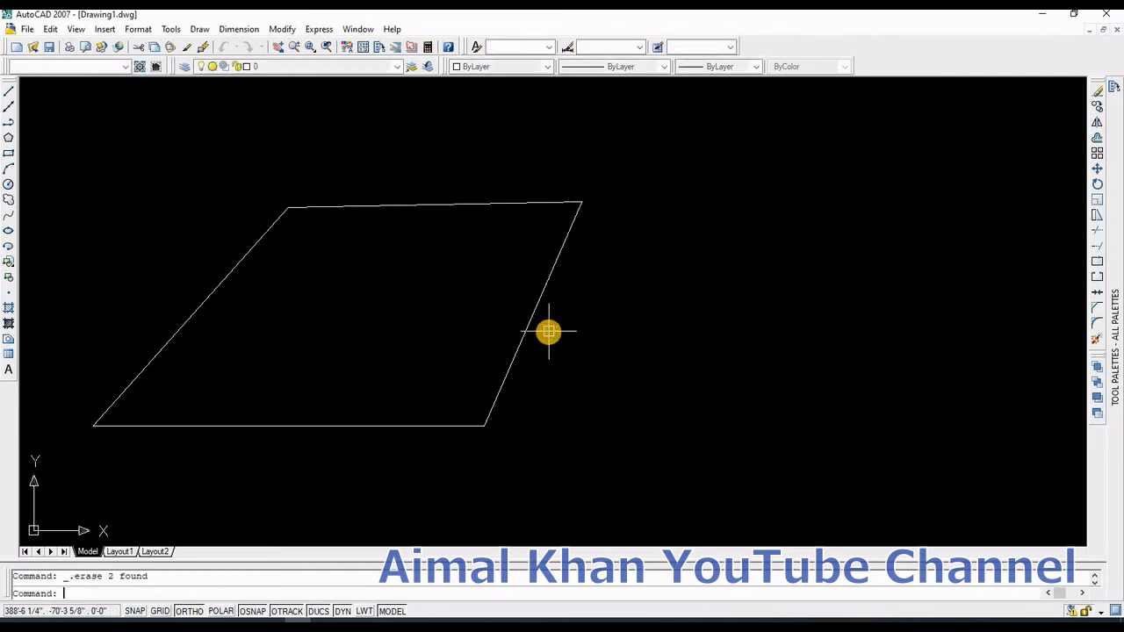
Step: Dimension the new parallelogram's top side with an aligned dimension
scroll(548, 331, "down", 2)
left_click(201, 30)
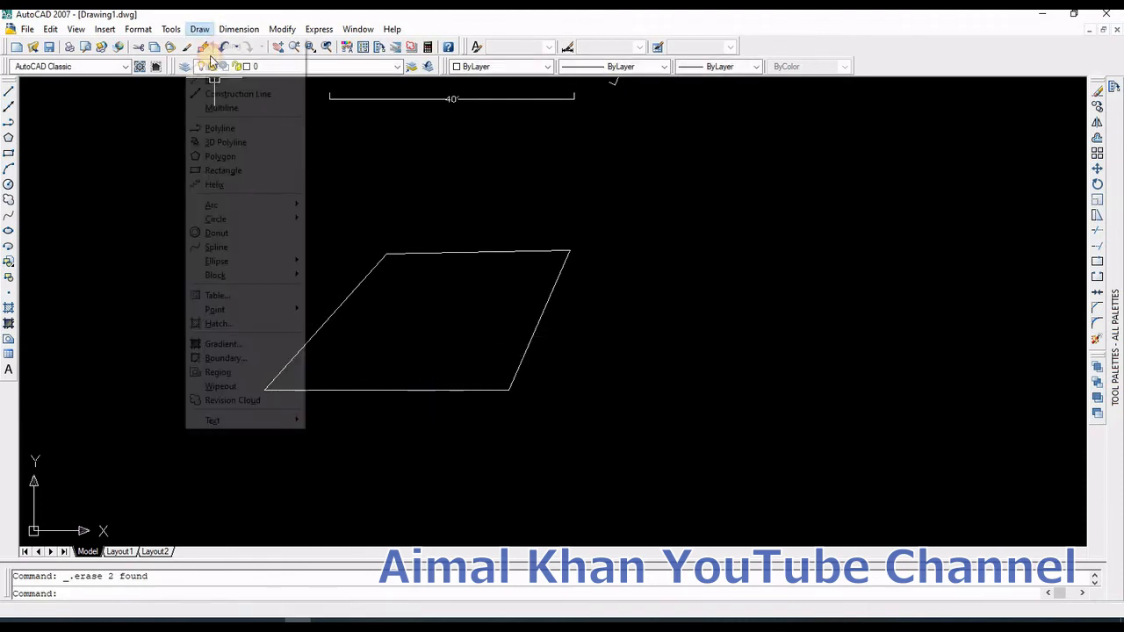
mouse_move(235, 31)
left_click(248, 80)
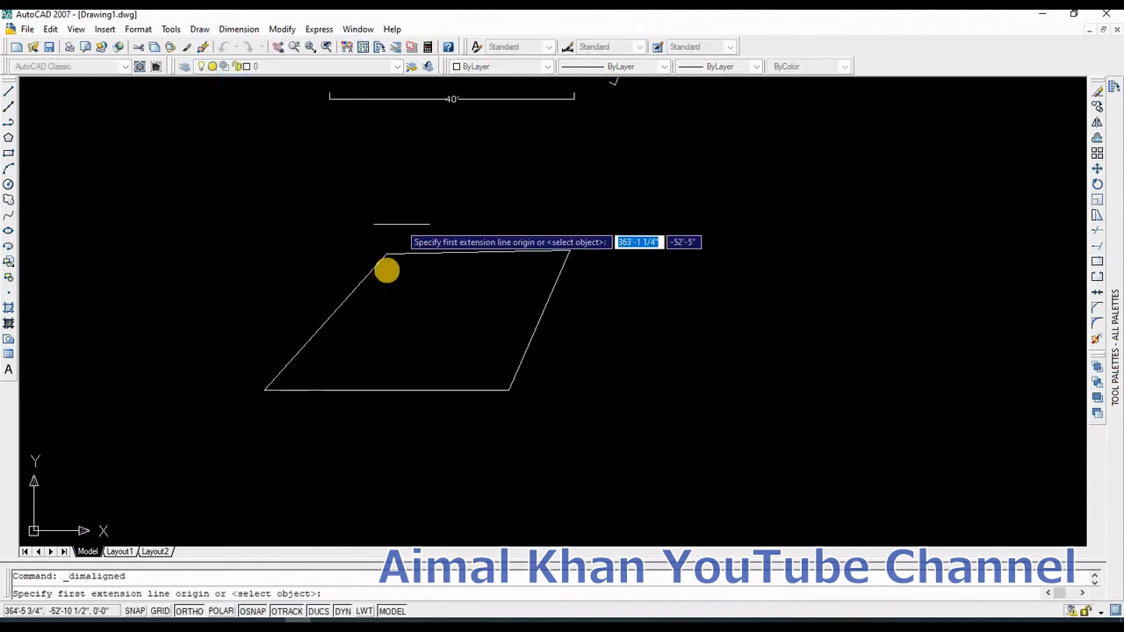
scroll(389, 263, "up", 3)
left_click(391, 228)
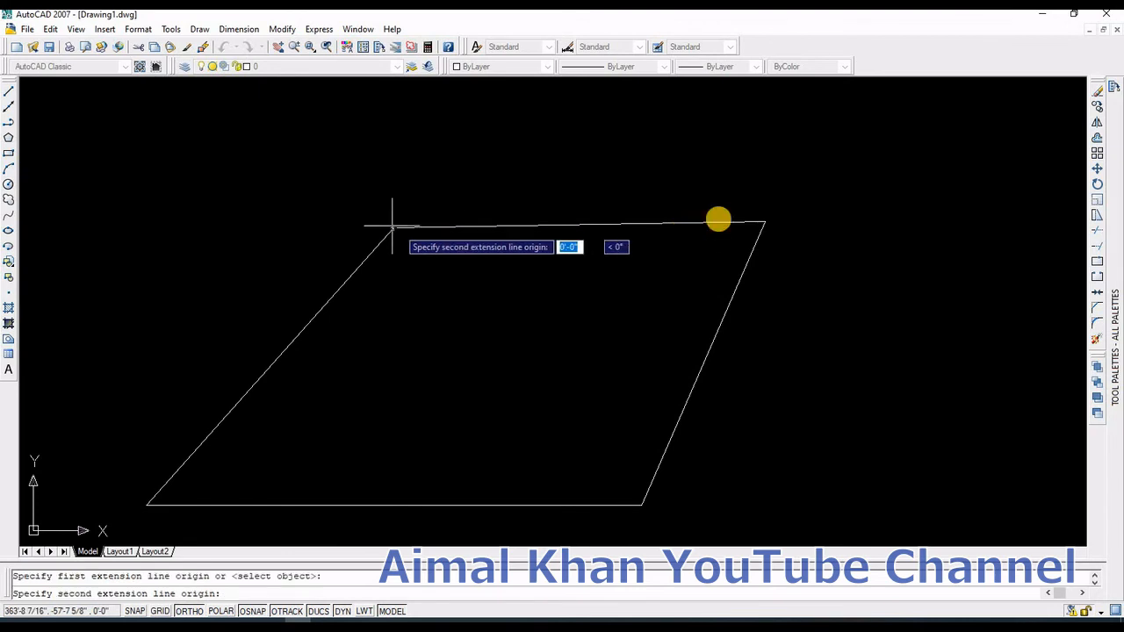
left_click(765, 222)
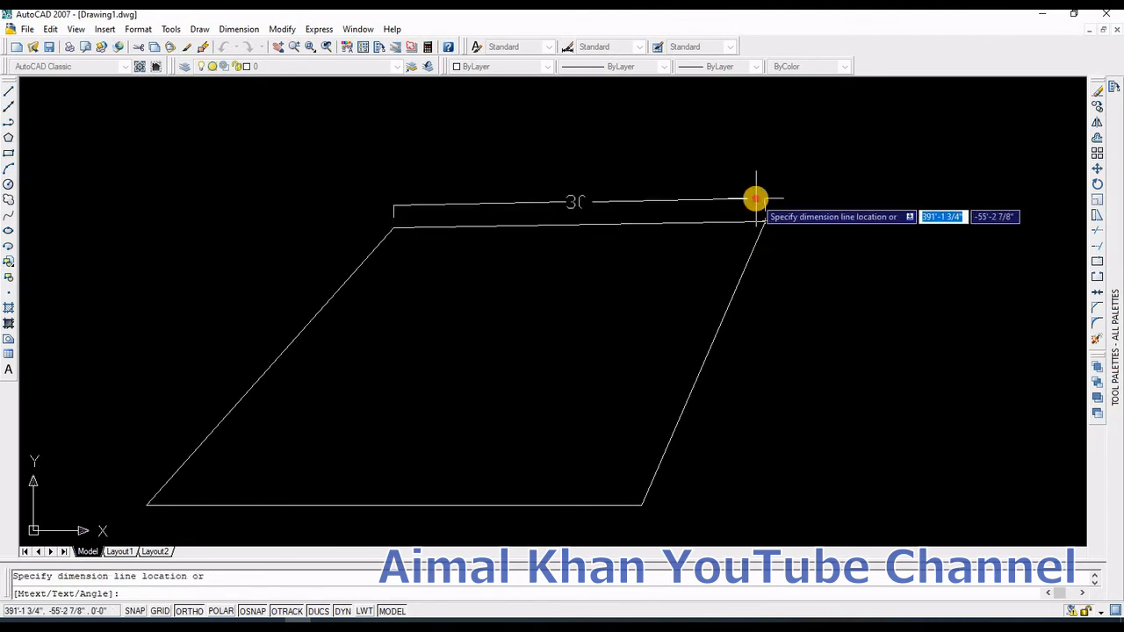
left_click(755, 198)
key("Return")
Step: Dimension the parallelogram's left slanted side with an aligned dimension
scroll(656, 460, "down", 4)
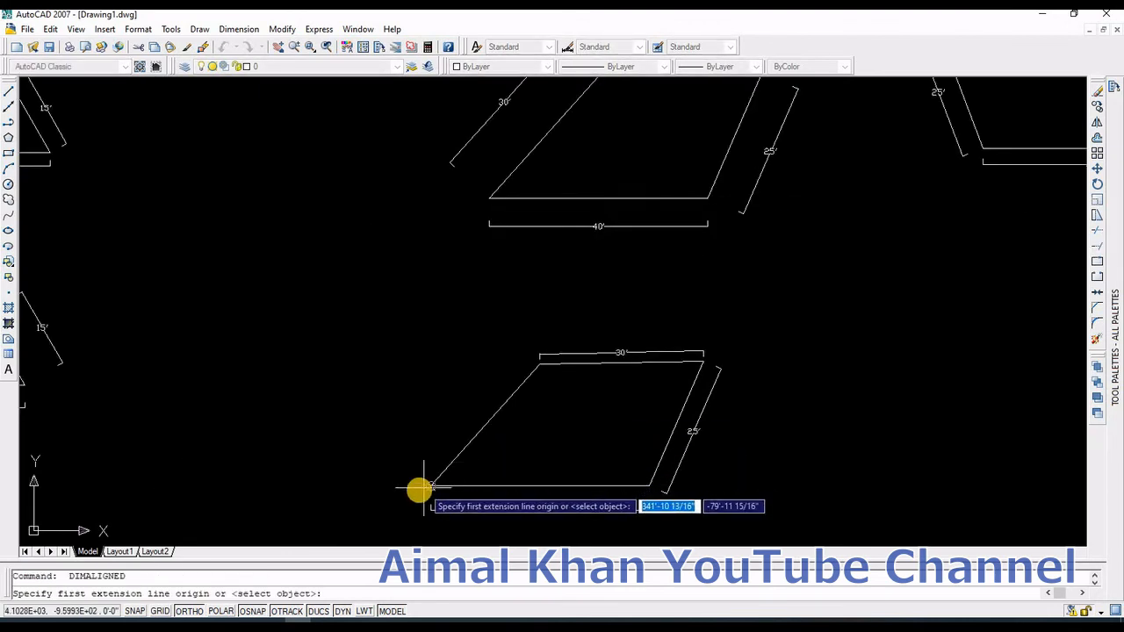
left_click(431, 484)
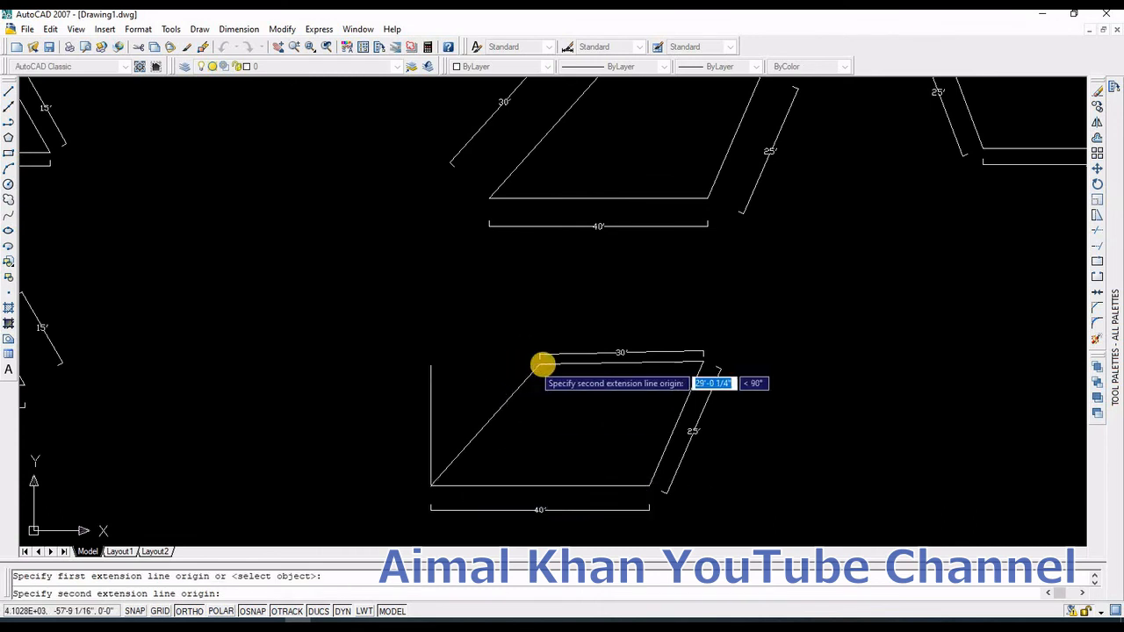
left_click(519, 363)
left_click(477, 366)
Step: Draw a new 40' horizontal base line in an empty area of the drawing
scroll(371, 372, "down", 5)
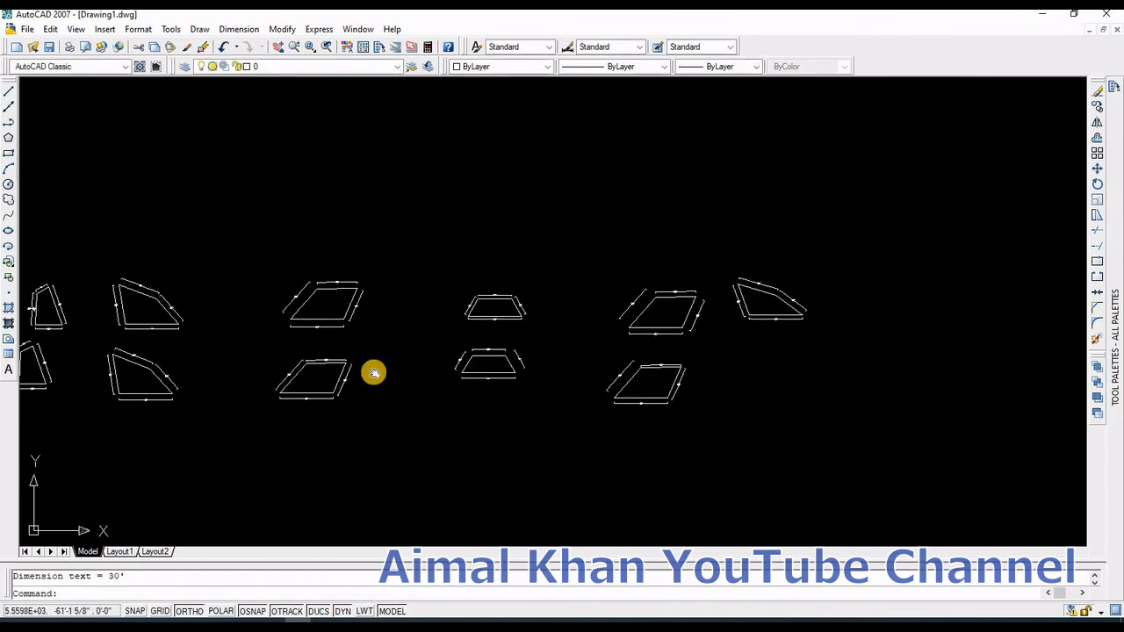
scroll(352, 314, "up", 1)
scroll(316, 281, "up", 3)
scroll(404, 381, "up", 5)
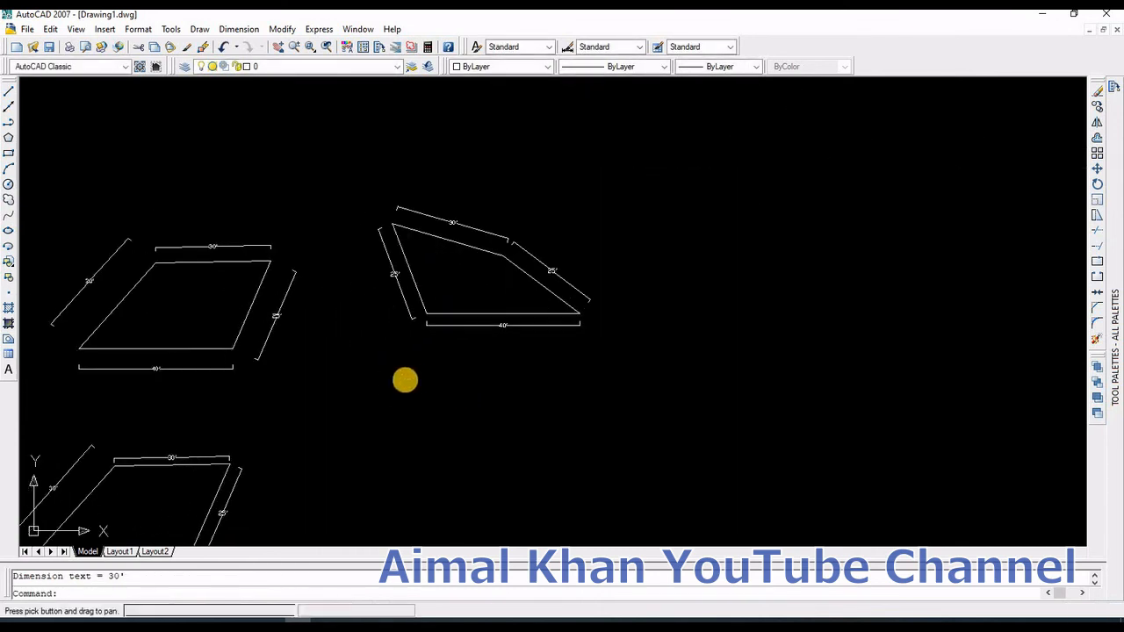
middle_click_drag(461, 418, 460, 303)
scroll(457, 312, "down", 2)
middle_click_drag(424, 371, 421, 314)
scroll(423, 315, "down", 2)
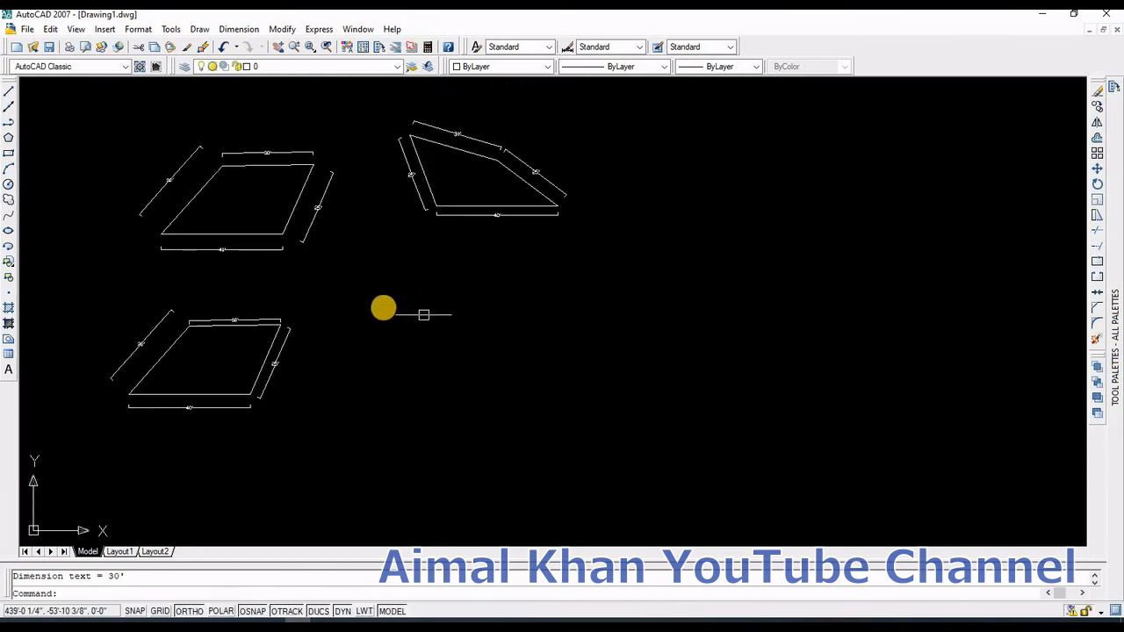
scroll(386, 316, "up", 2)
type("l")
key("Return")
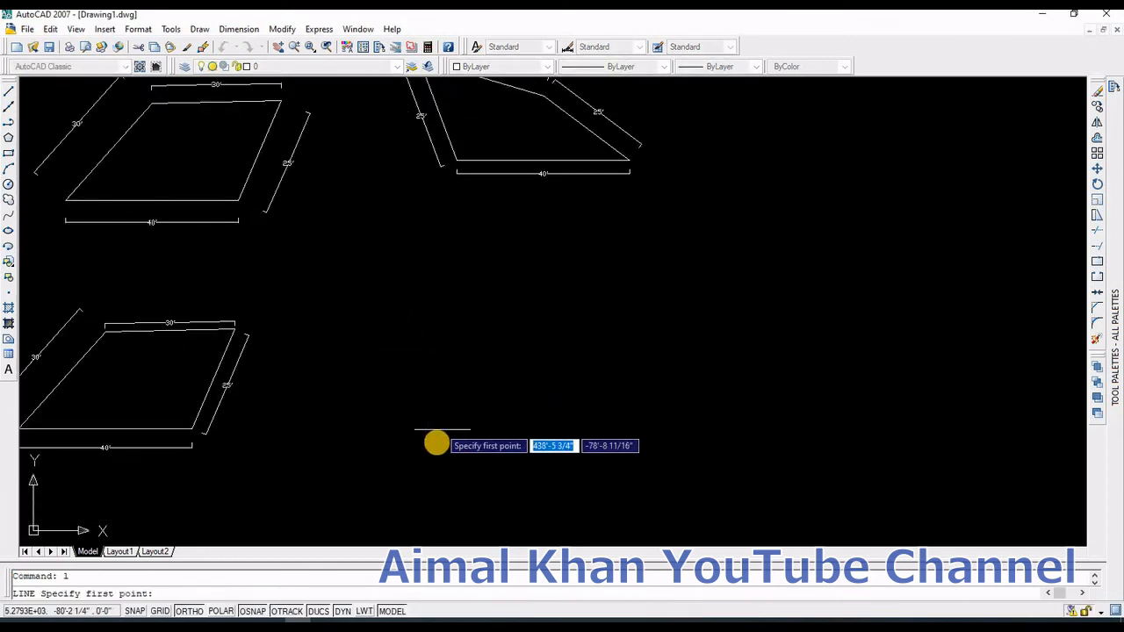
left_click(435, 444)
type("40")
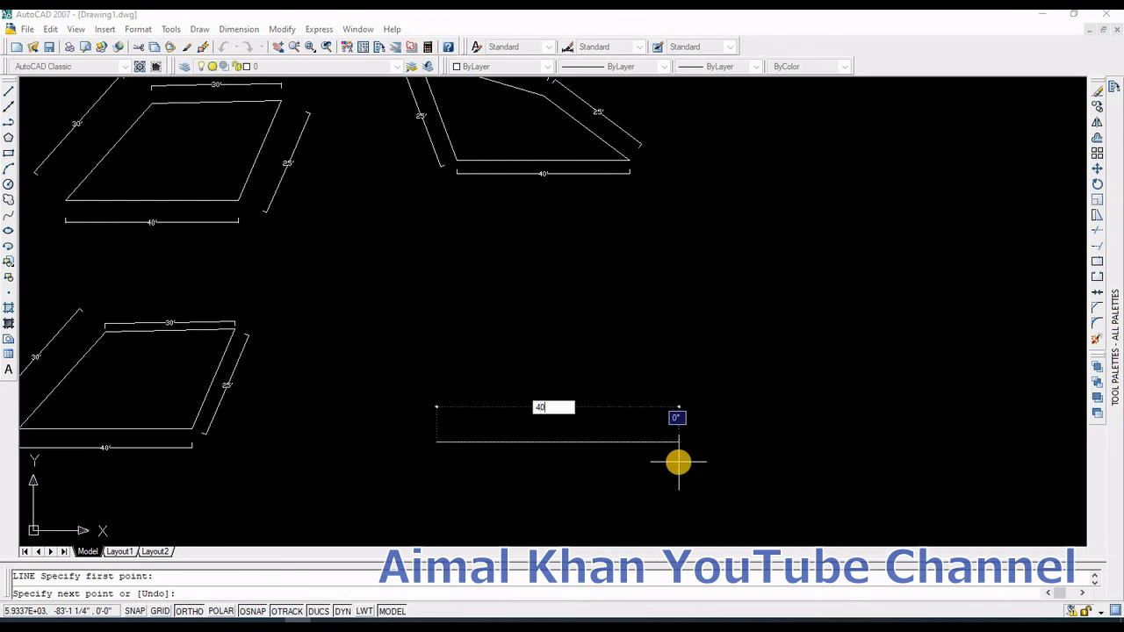
key("Return")
key("Escape")
middle_click_drag(657, 401, 647, 434)
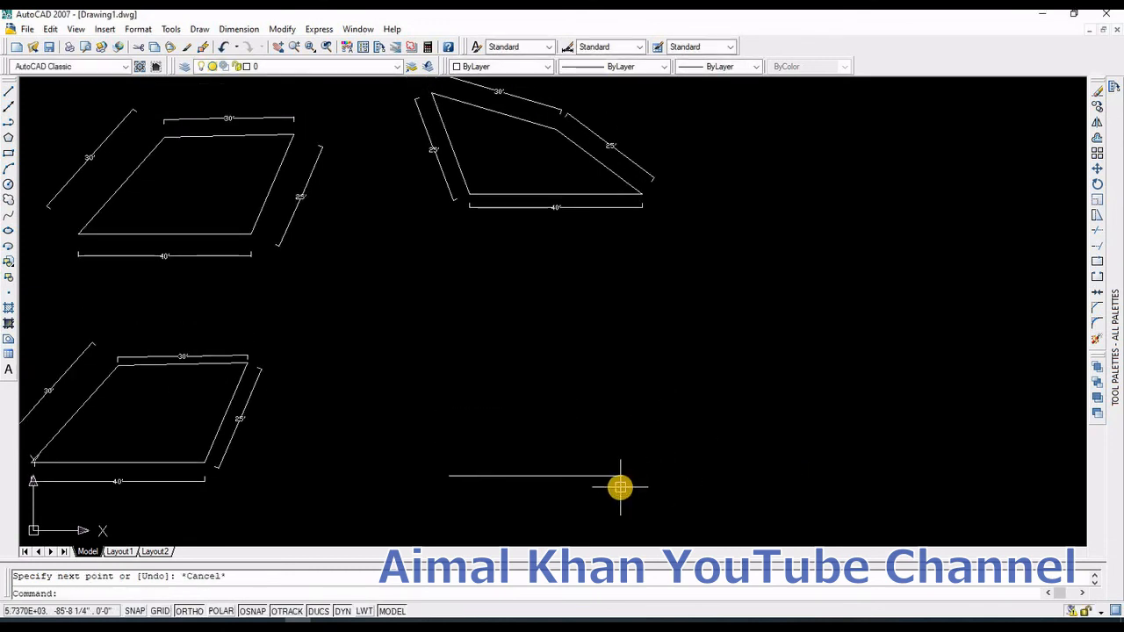
Step: Draw a construction circle of radius 25' centred on the base line's left end
type("c")
key("Return")
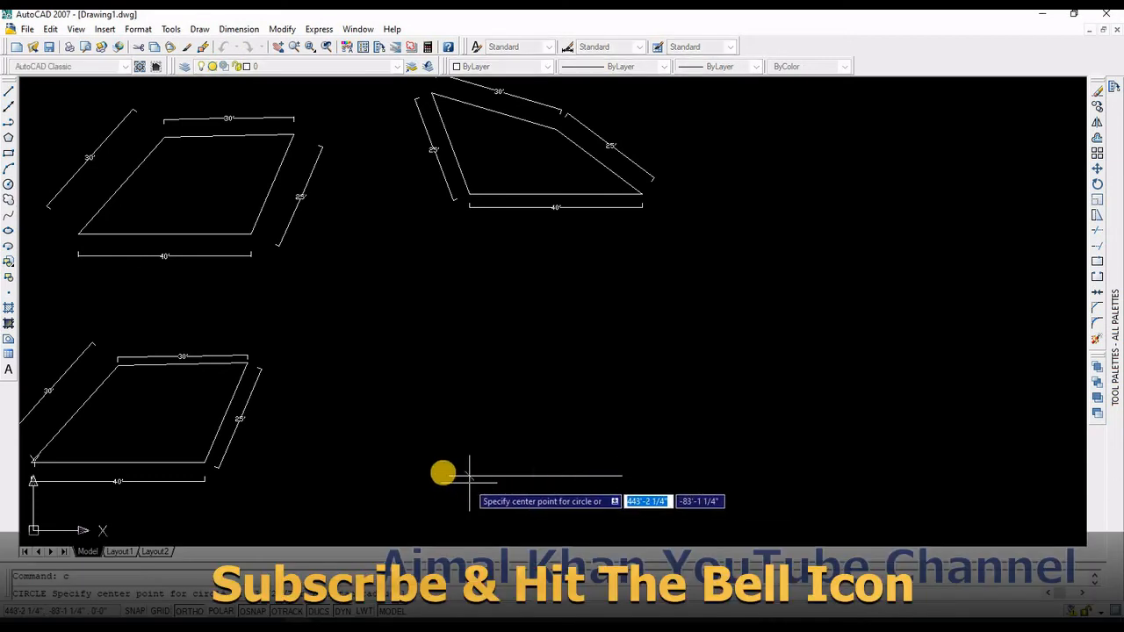
left_click(448, 476)
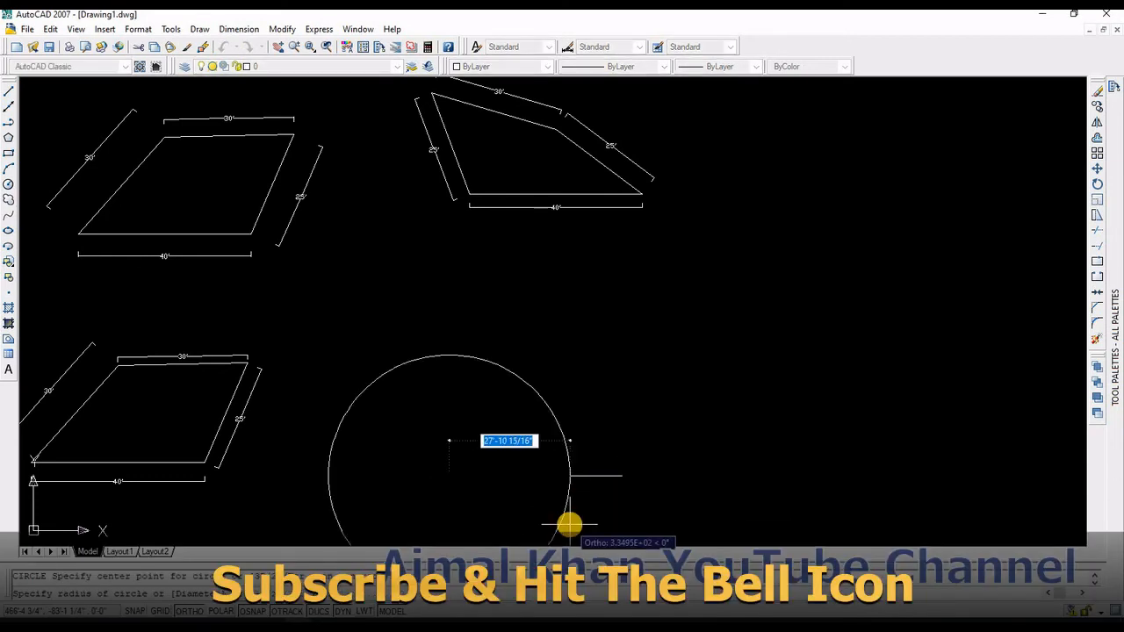
type("25")
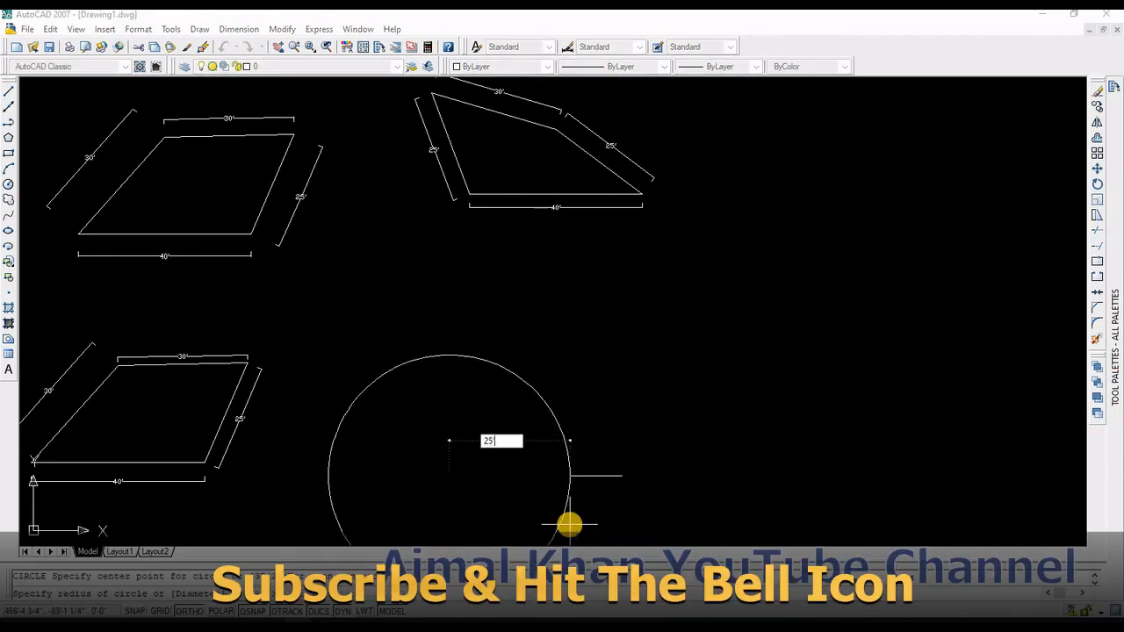
type("'")
key("Return")
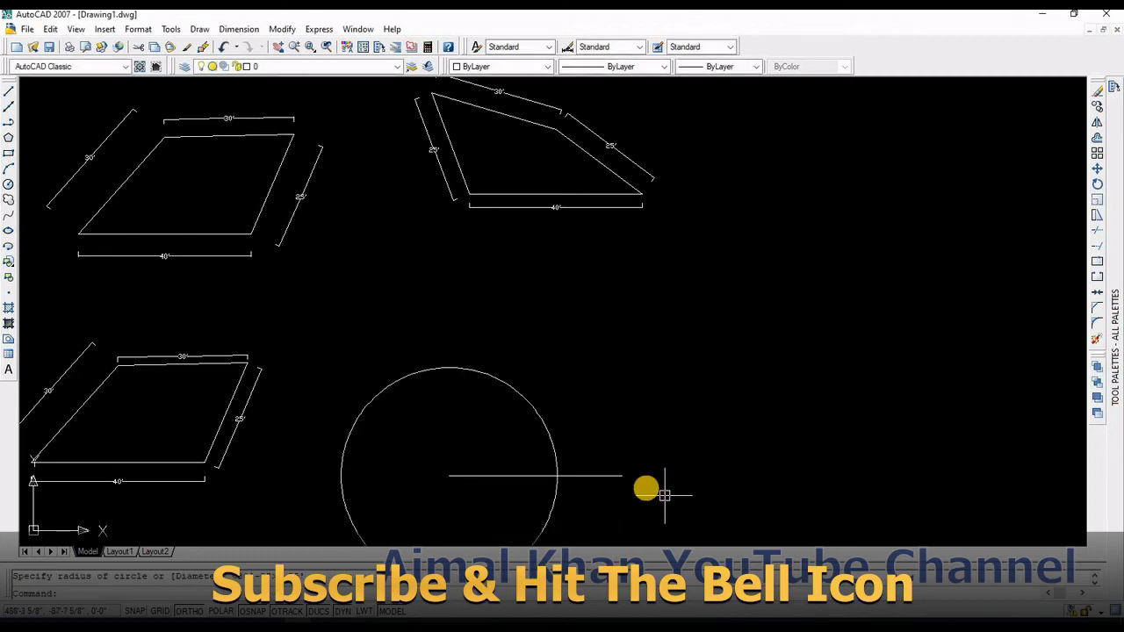
Step: Draw a second 25' radius construction circle centred on the base line's right end
key("Return")
left_click(622, 476)
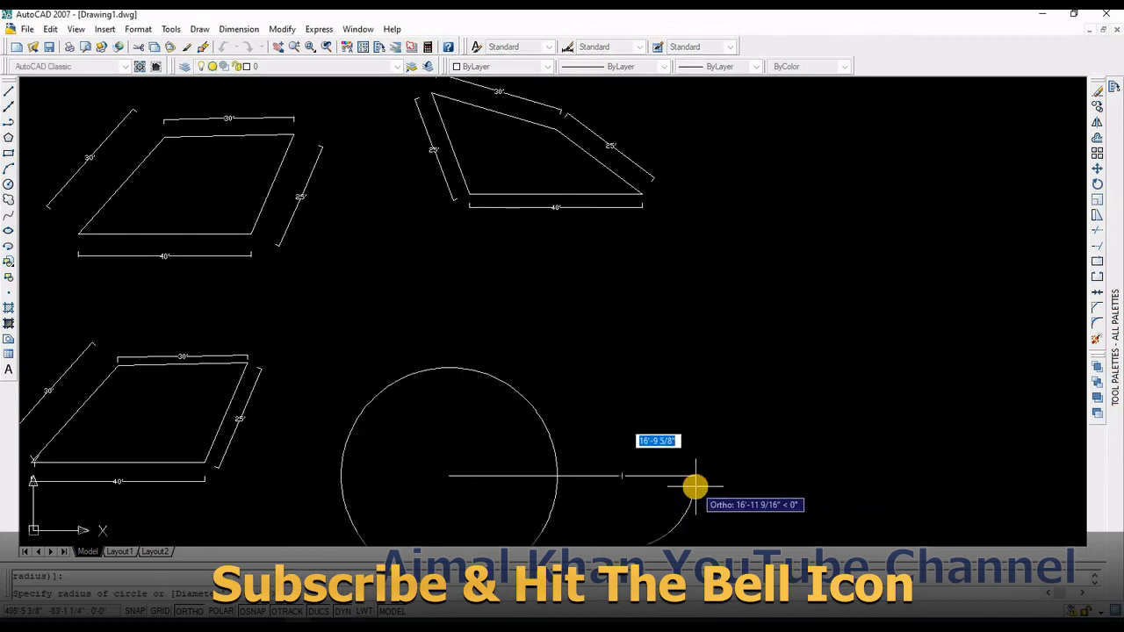
type("2")
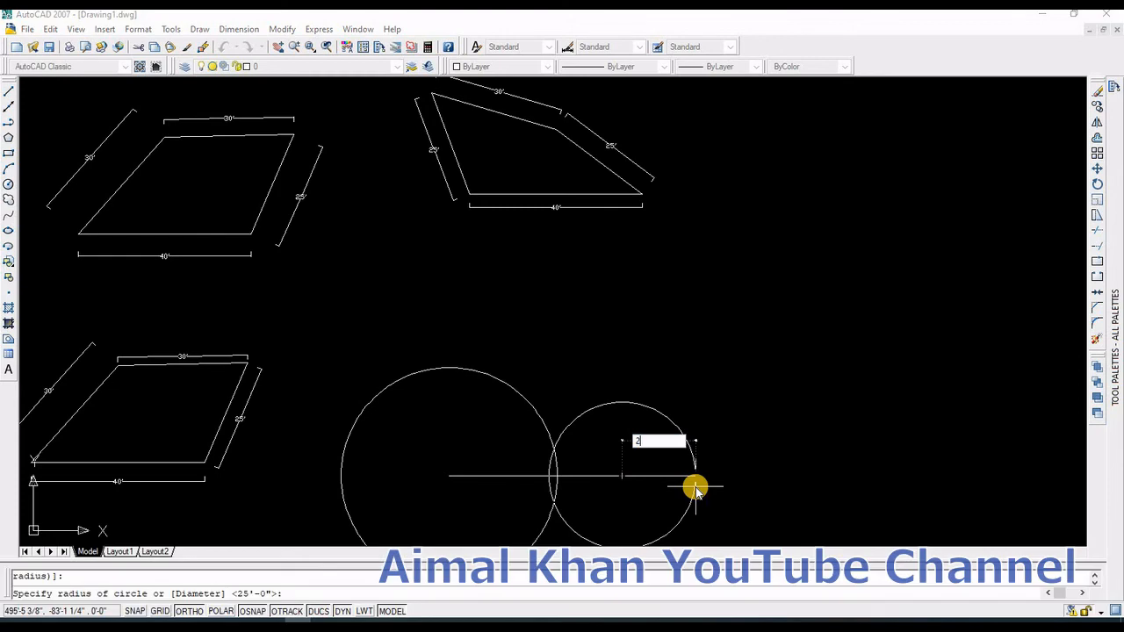
type("5'")
key("Return")
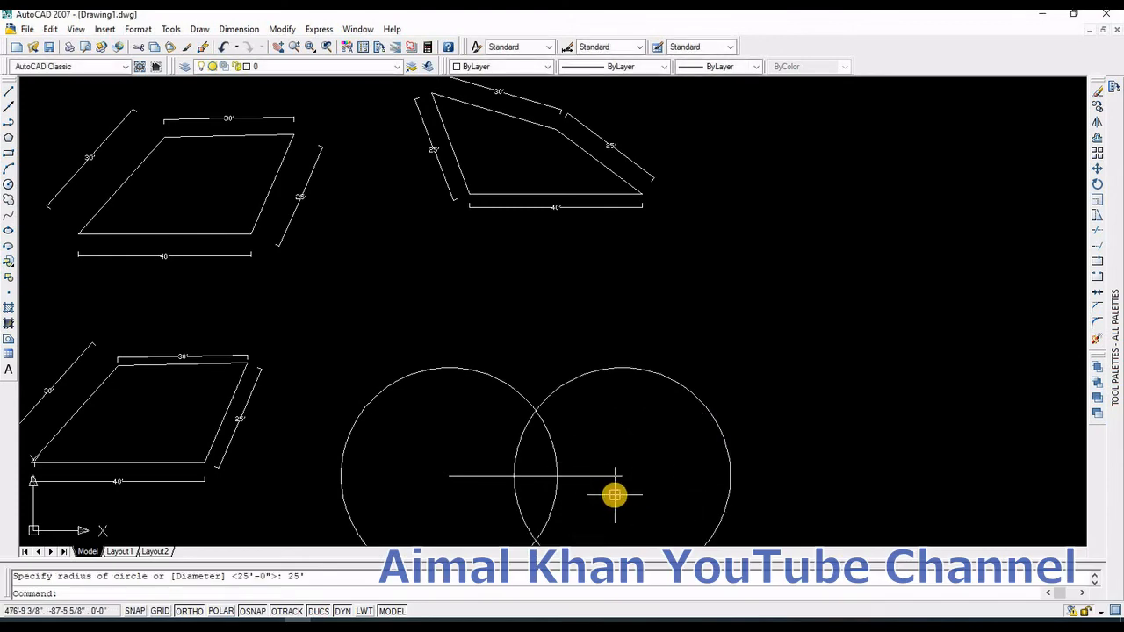
key("Return")
left_click(535, 539)
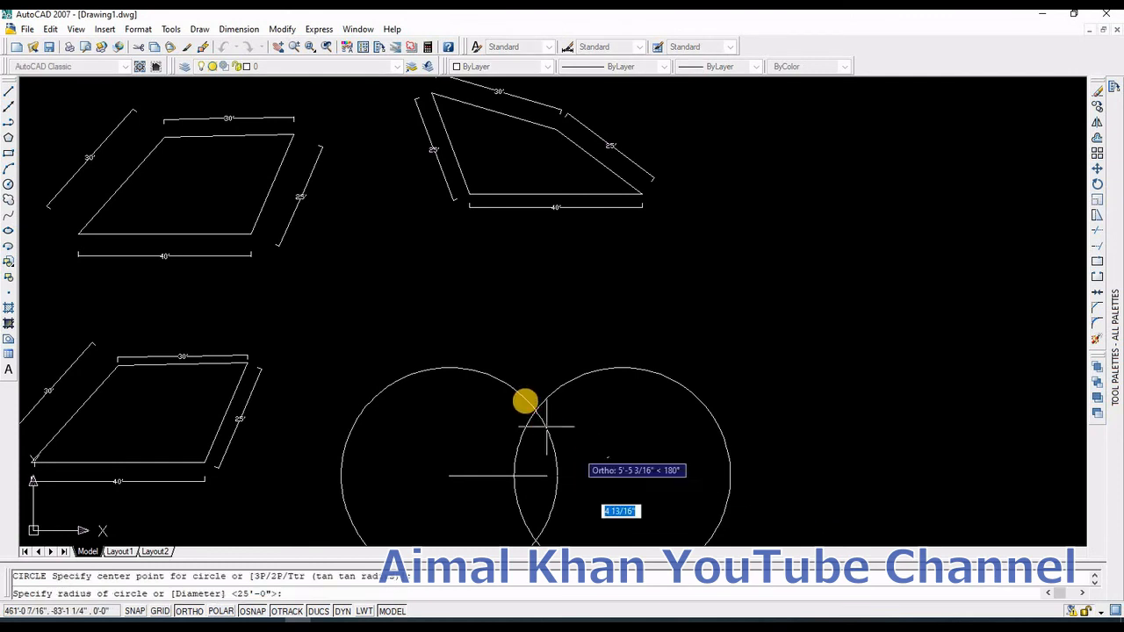
key("Escape")
Step: Draw a line from the base line's right end up to the upper intersection of the two circles
type("l")
key("Return")
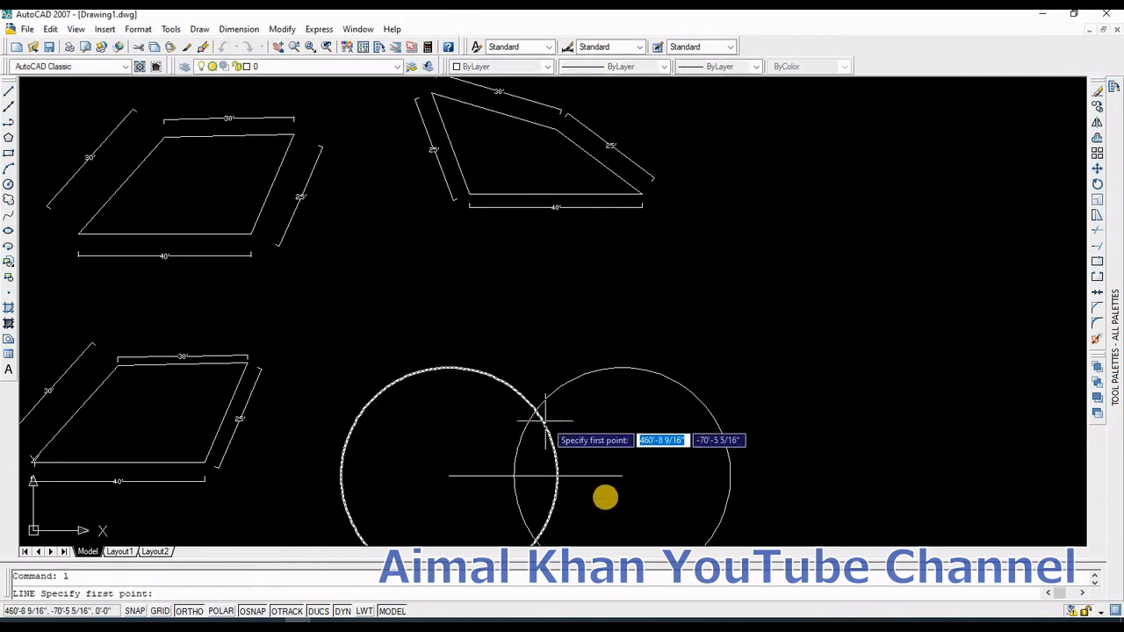
left_click(619, 477)
scroll(526, 417, "up", 2)
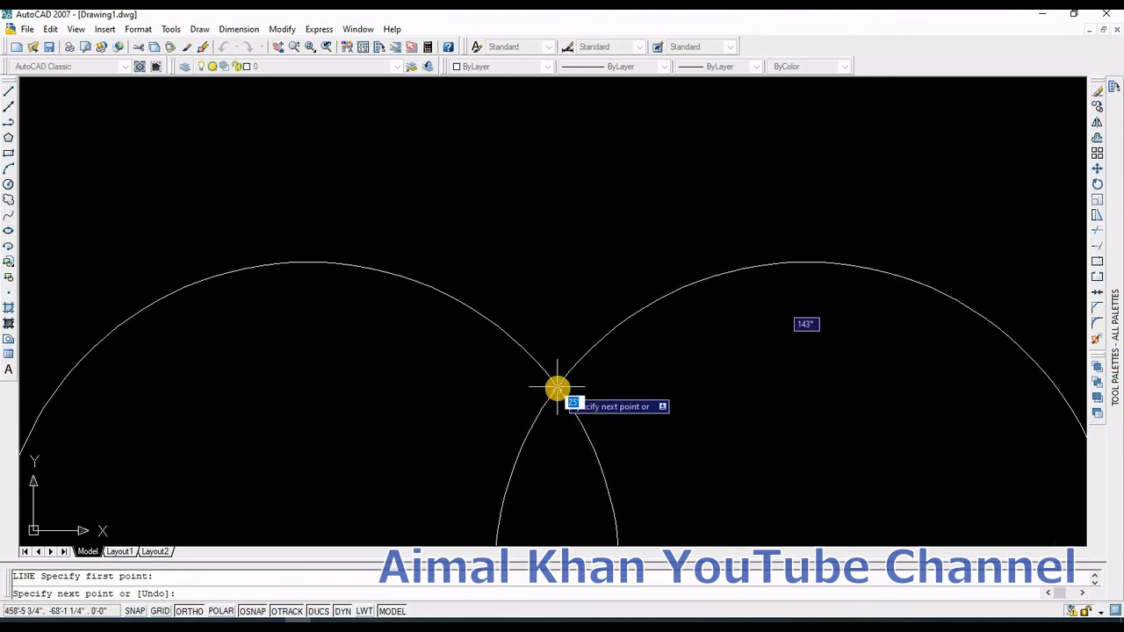
scroll(562, 404, "down", 5)
key("Escape")
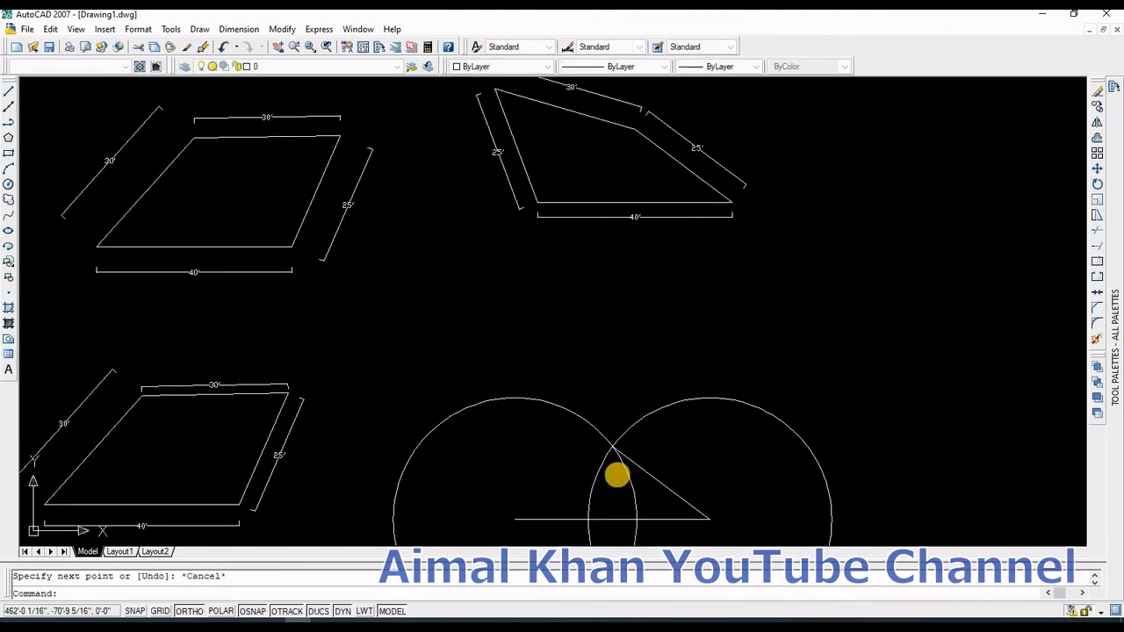
type("c")
key("Return")
scroll(607, 454, "up", 2)
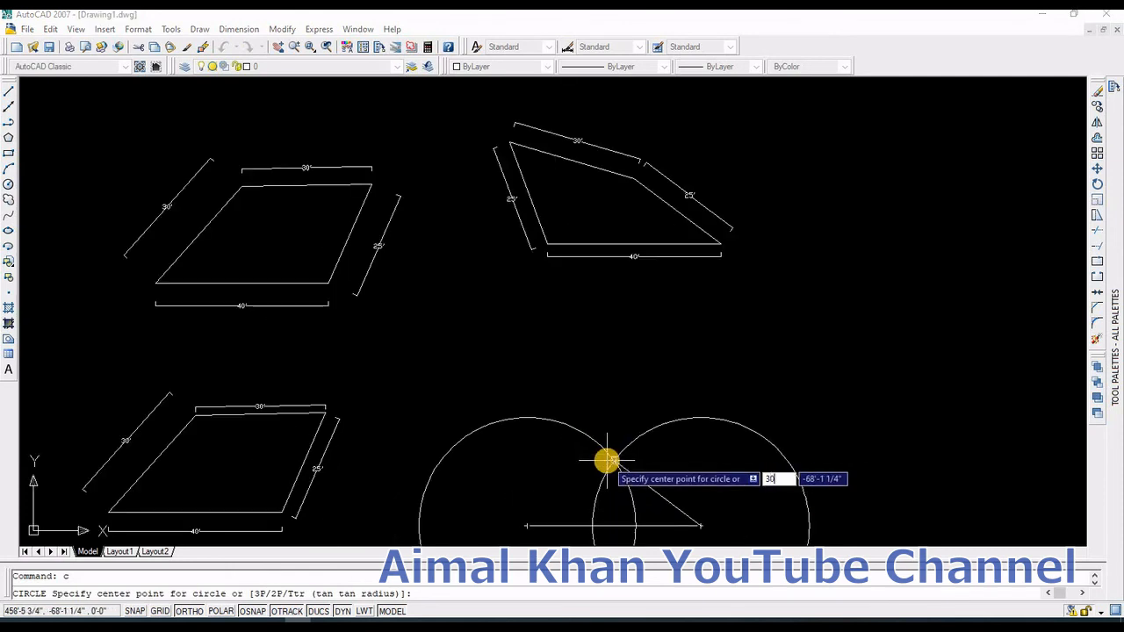
key("Escape")
type("c")
key("Return")
left_click(615, 461)
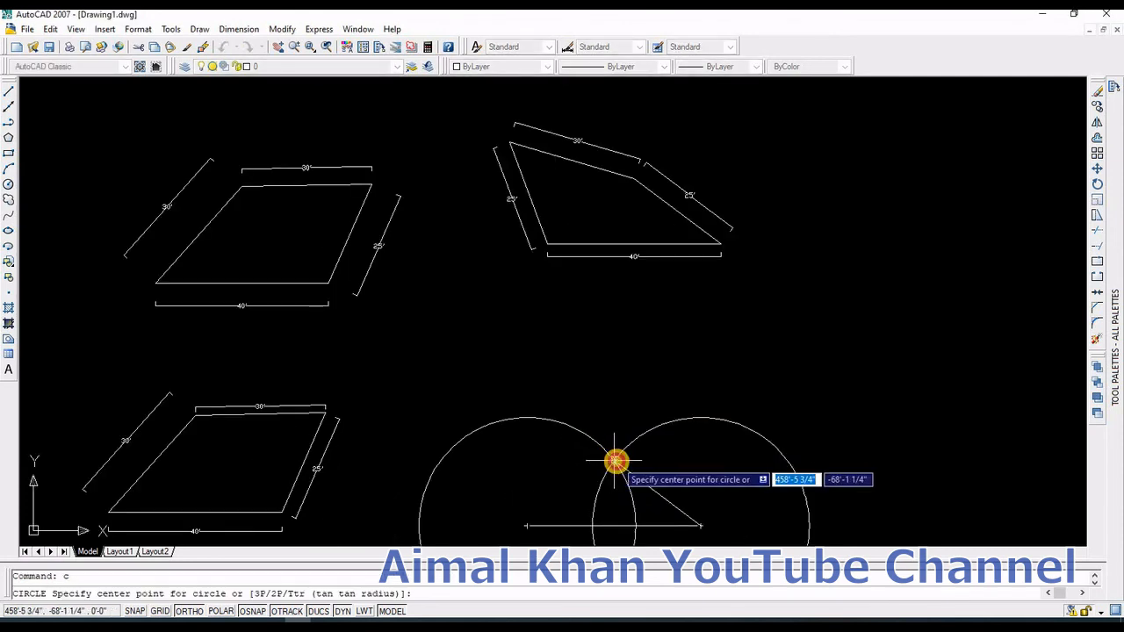
scroll(618, 463, "up", 7)
key("Escape")
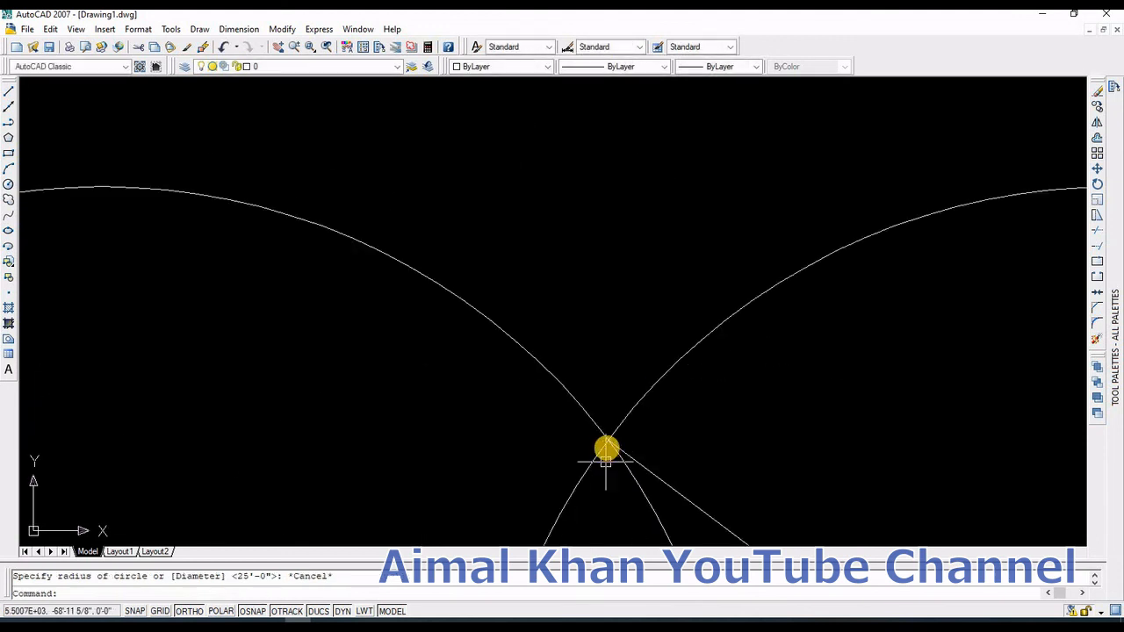
Step: Draw a 30' radius construction circle centred on the circles' upper intersection point
type("c")
key("Return")
left_click(610, 447)
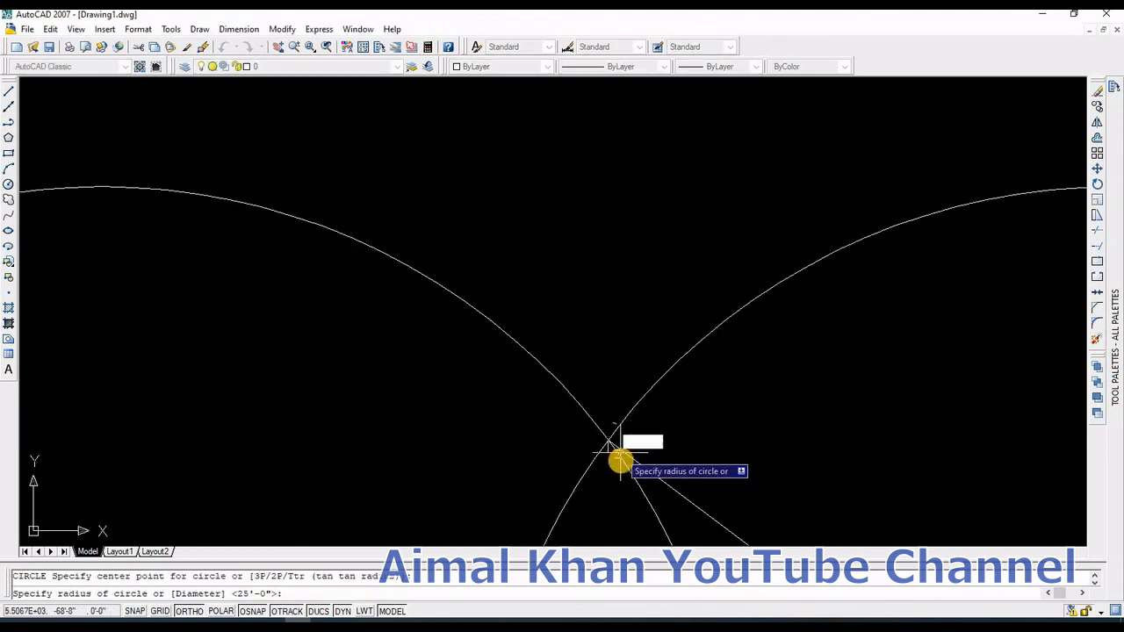
scroll(619, 430, "down", 5)
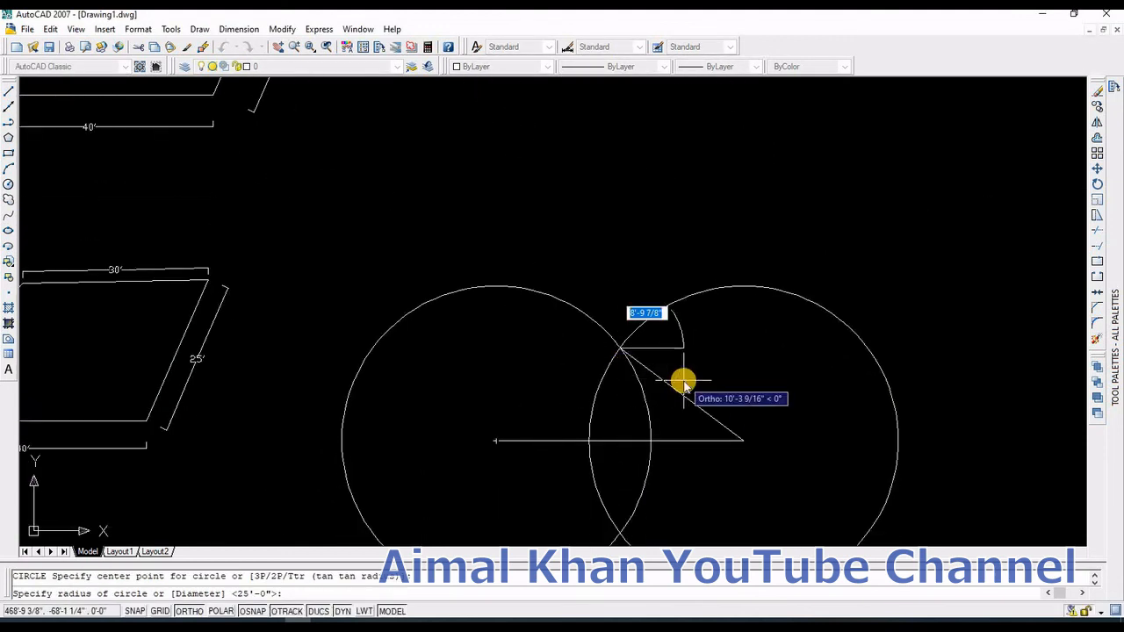
type("30'")
key("Return")
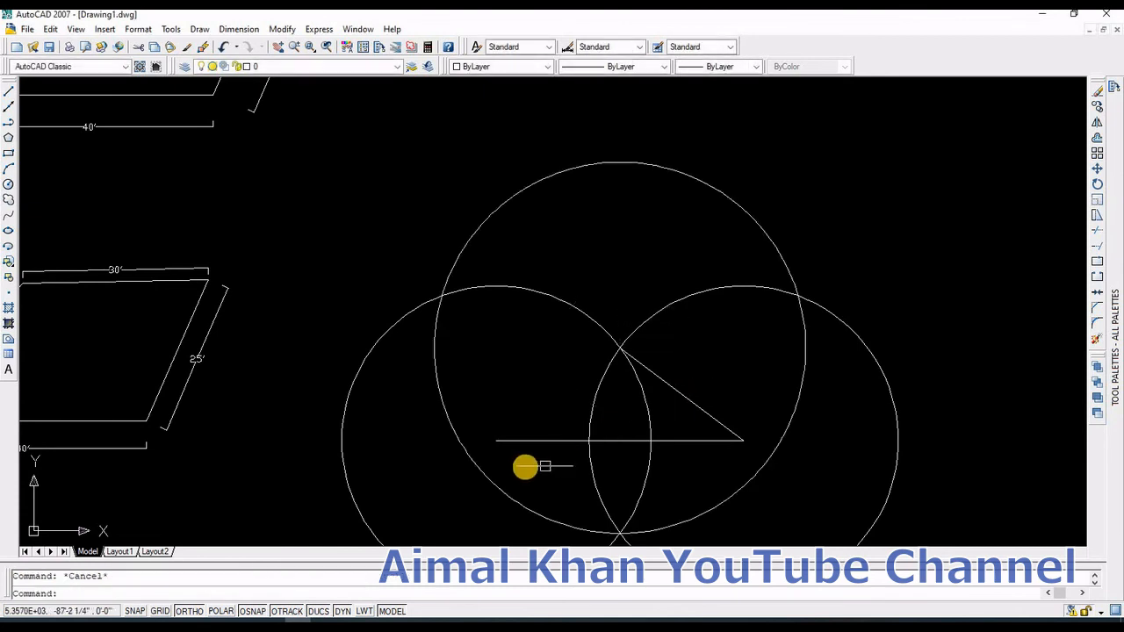
Step: Draw lines from the upper intersection to where the 30' circle meets the left circle, then down to the base line's left end
type("l")
key("Return")
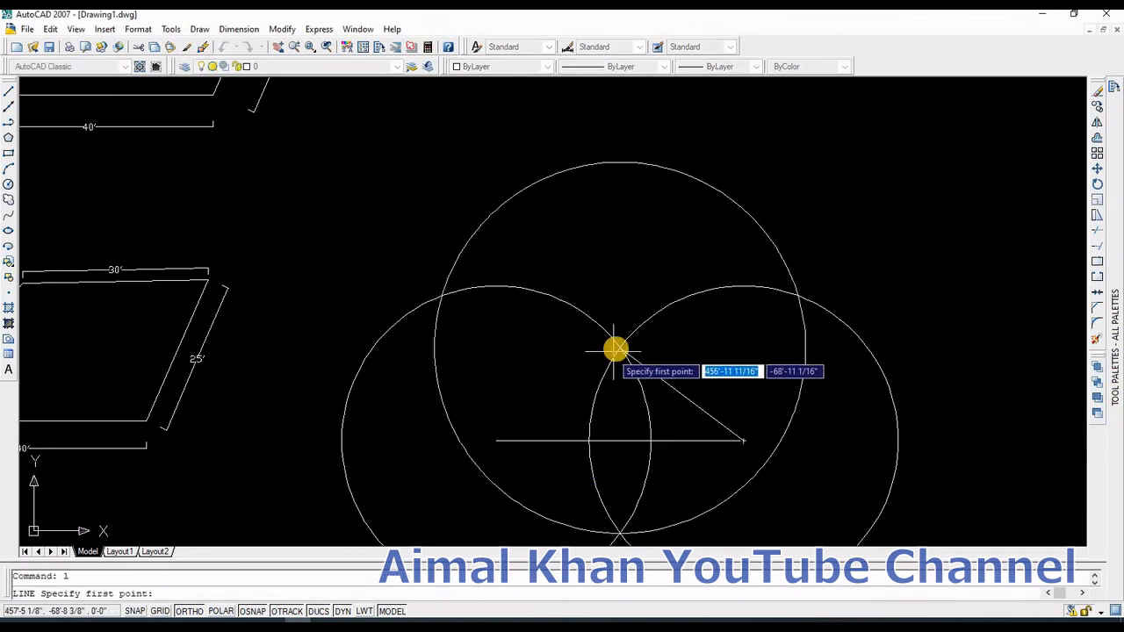
left_click(610, 351)
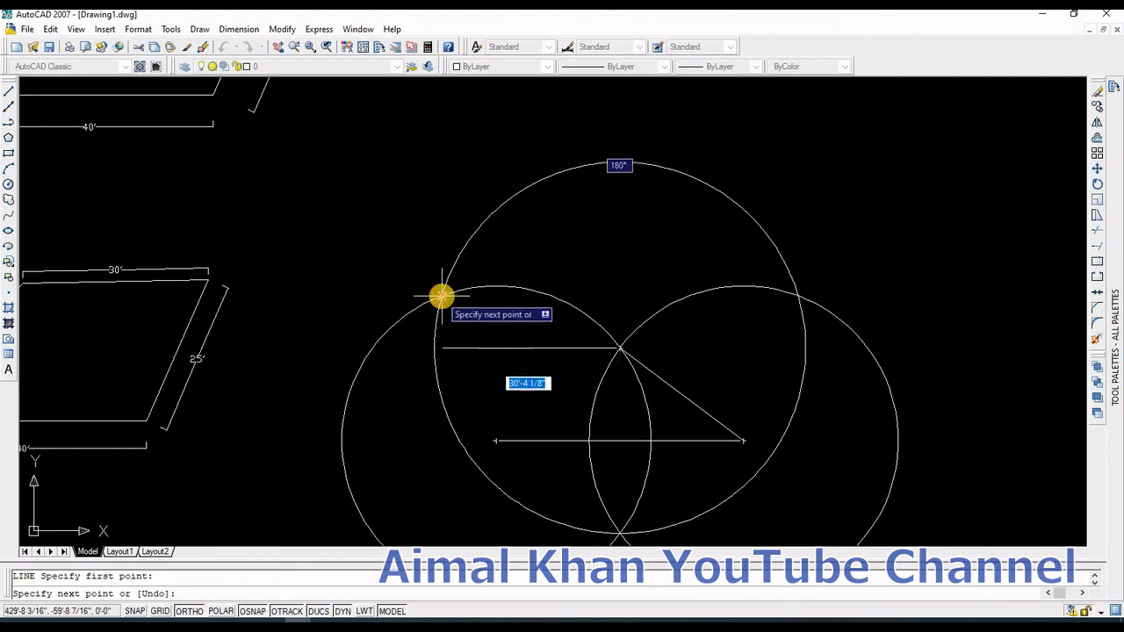
left_click(442, 296)
left_click(496, 440)
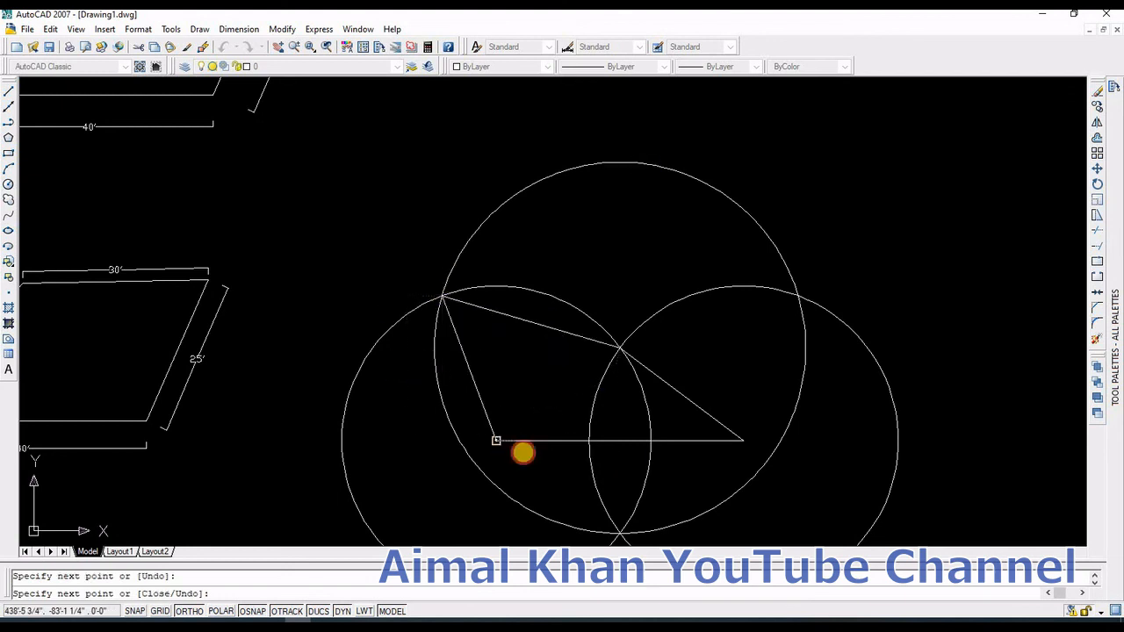
key("Return")
Step: Erase the three construction circles, leaving the quadrilateral
left_click(917, 518)
left_click(556, 489)
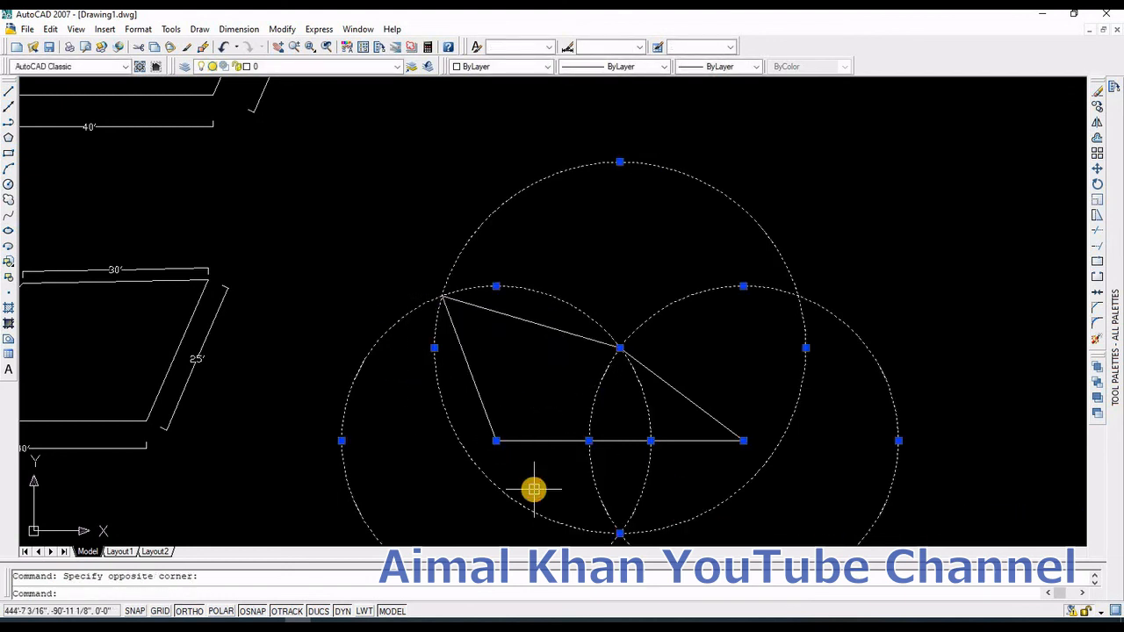
key("Delete")
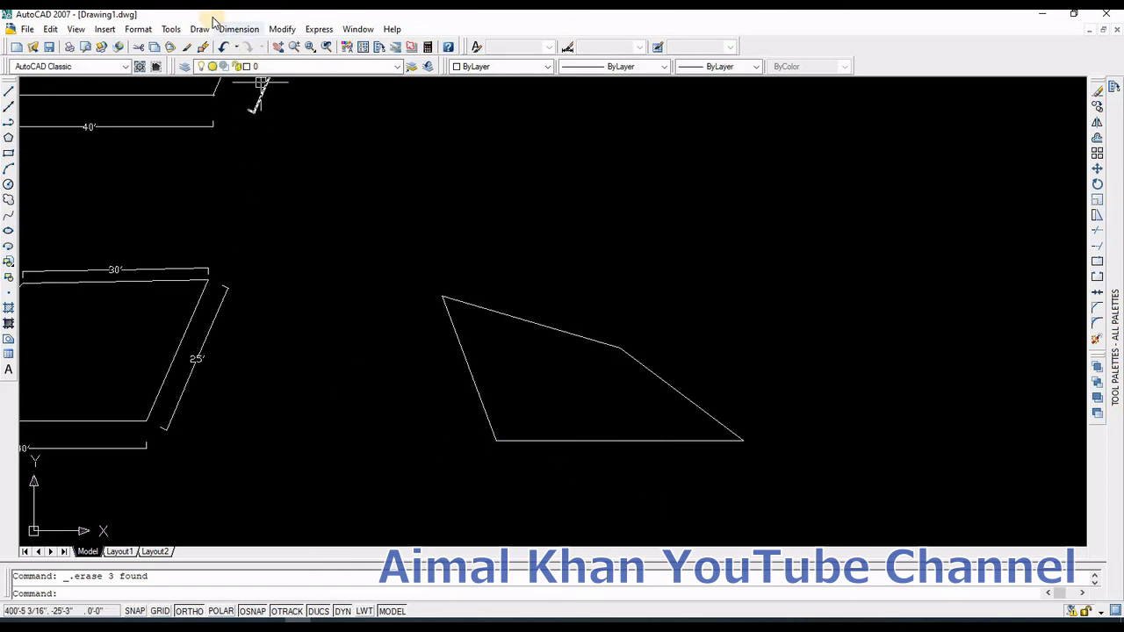
Step: Dimension the quadrilateral's top slanted side and right side with aligned dimensions
left_click(225, 29)
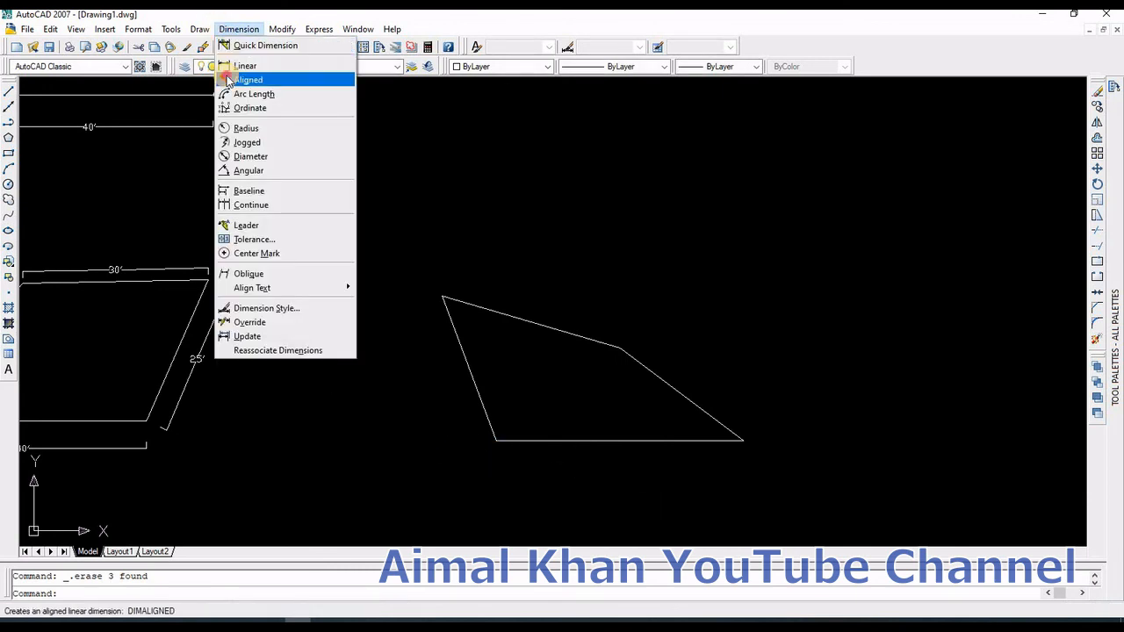
left_click(230, 79)
left_click(444, 299)
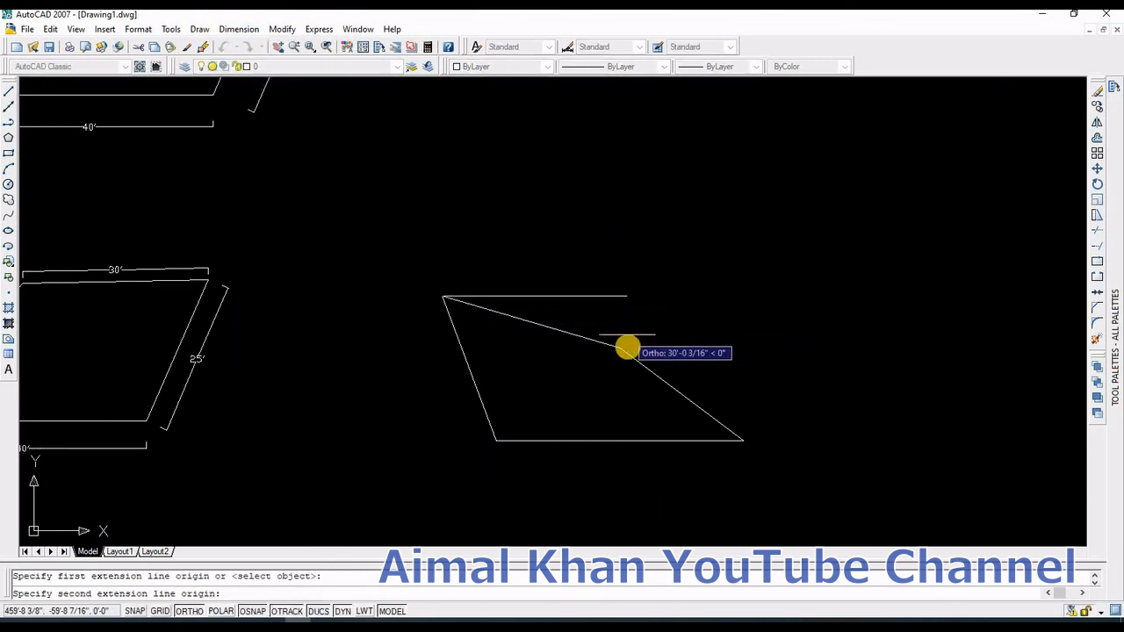
left_click(620, 346)
left_click(627, 315)
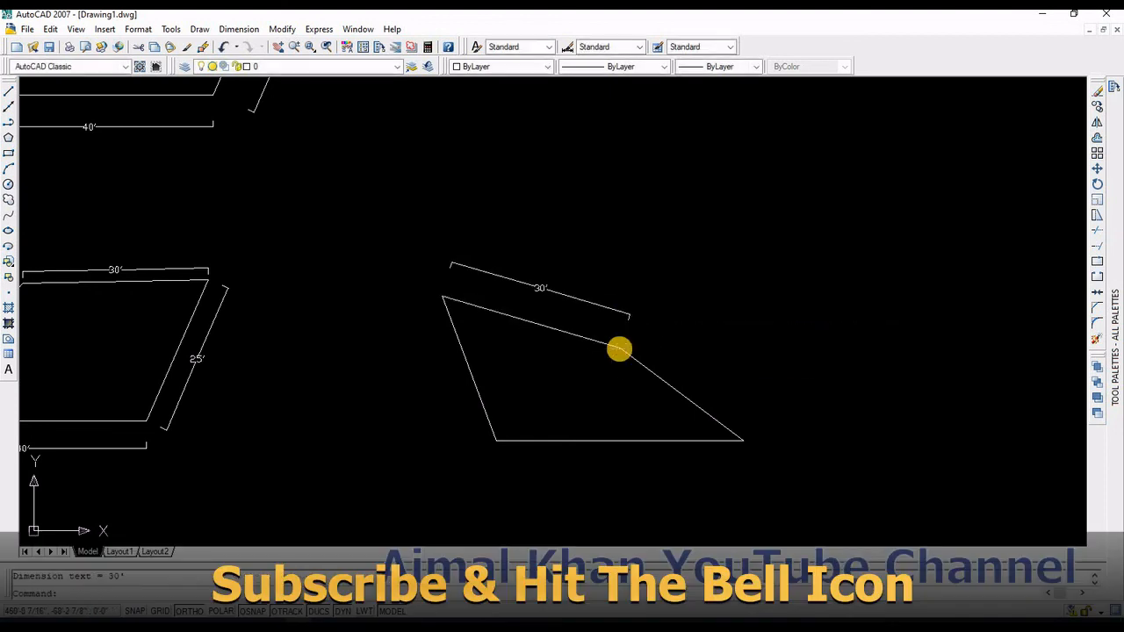
left_click(620, 348)
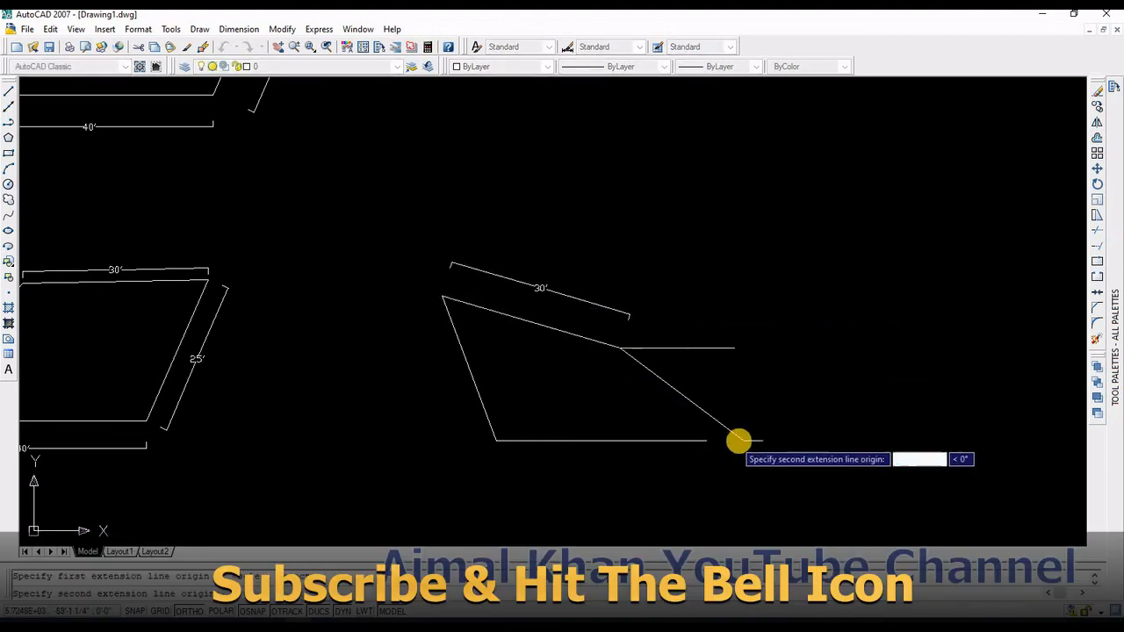
left_click(740, 439)
left_click(755, 415)
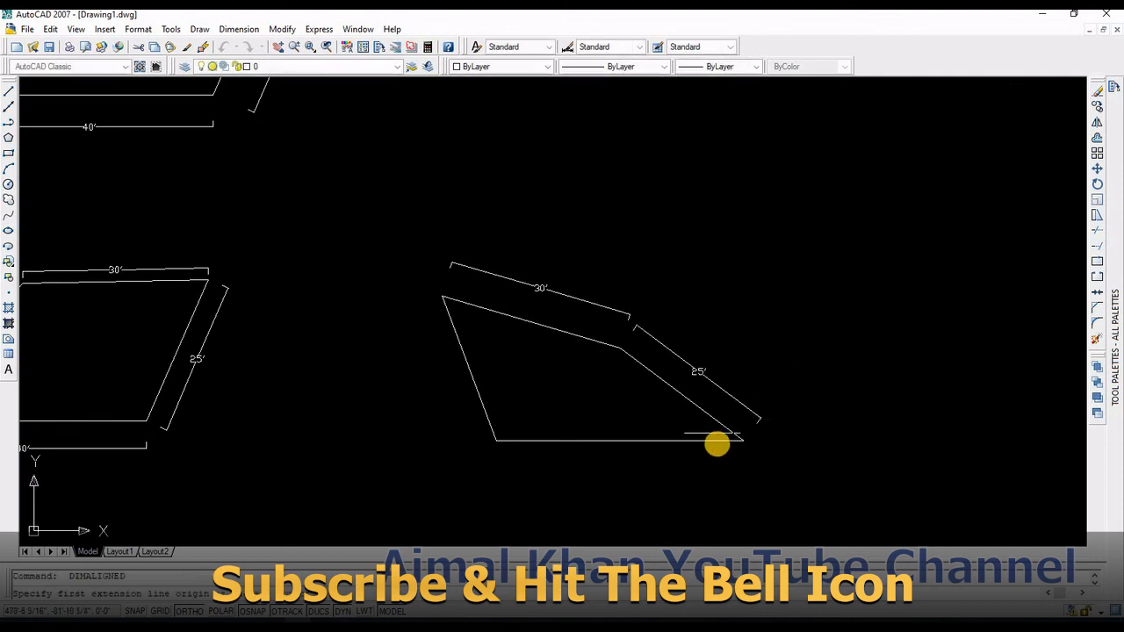
Step: Dimension the quadrilateral's base and left slanted side with aligned dimensions
key("Return")
left_click(741, 440)
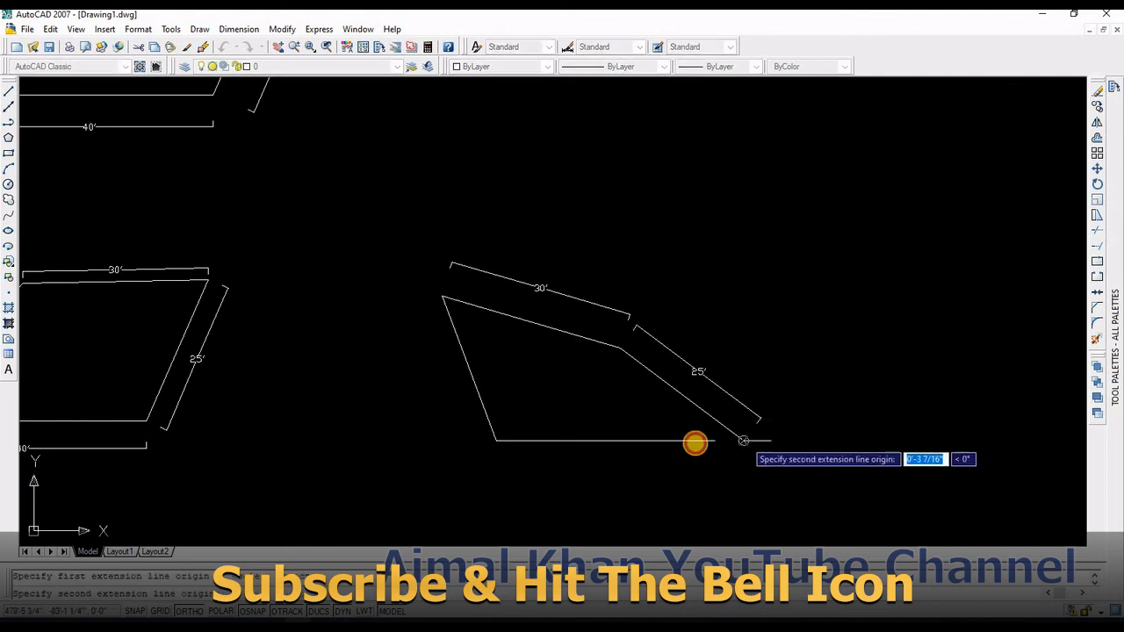
left_click(497, 441)
left_click(550, 465)
key("Return")
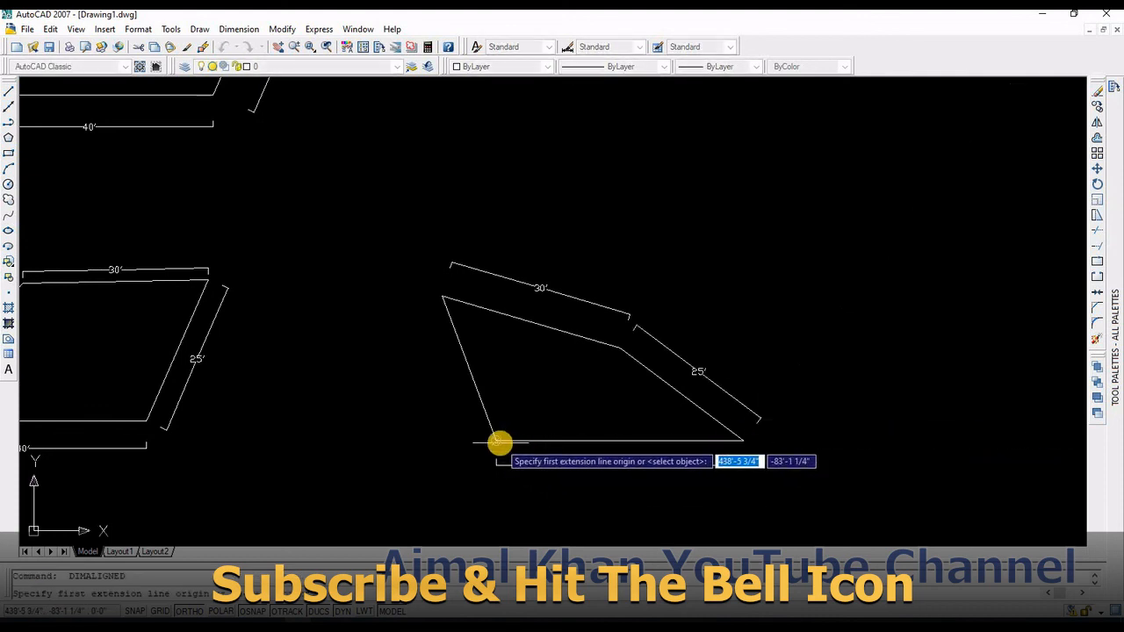
left_click(497, 441)
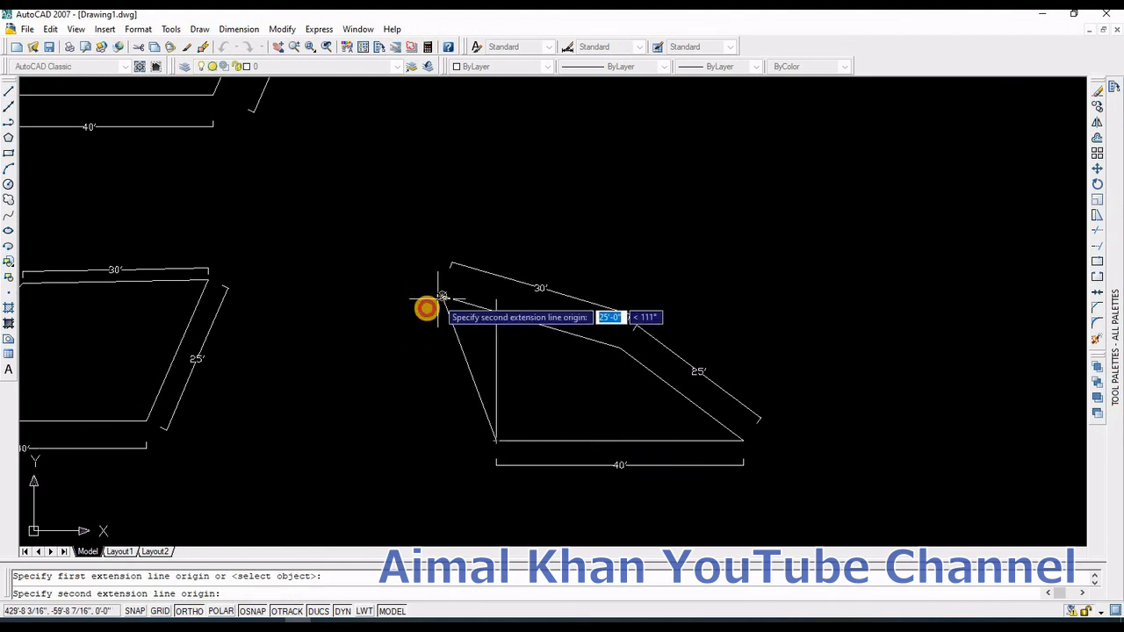
left_click(444, 303)
left_click(409, 319)
key("Return")
scroll(507, 384, "down", 2)
key("Escape")
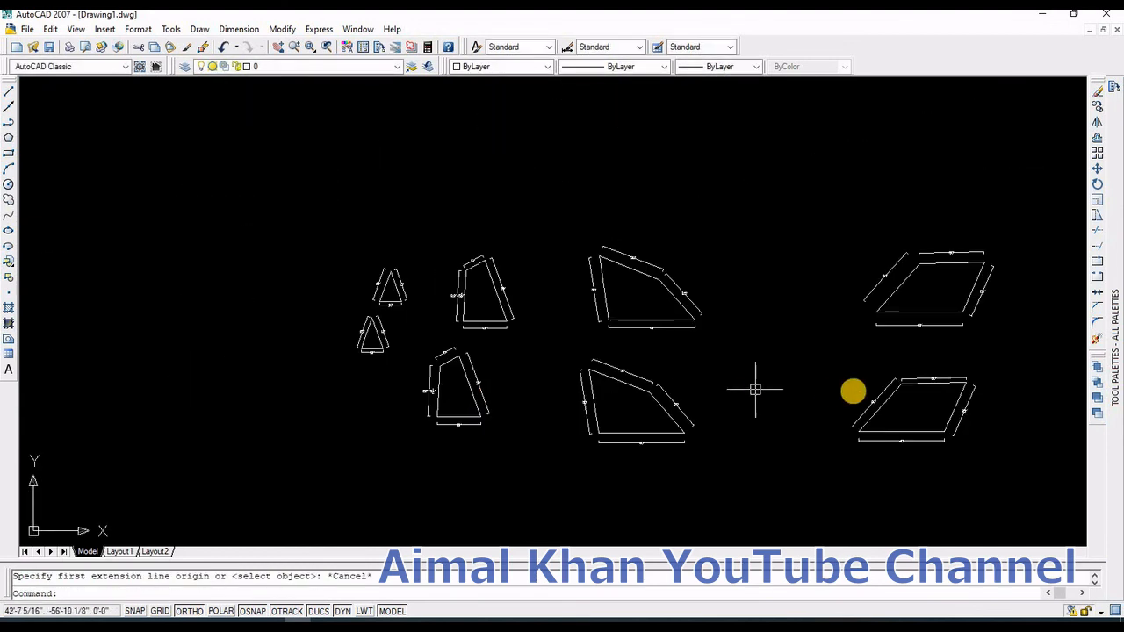
middle_click_drag(828, 392, 541, 398)
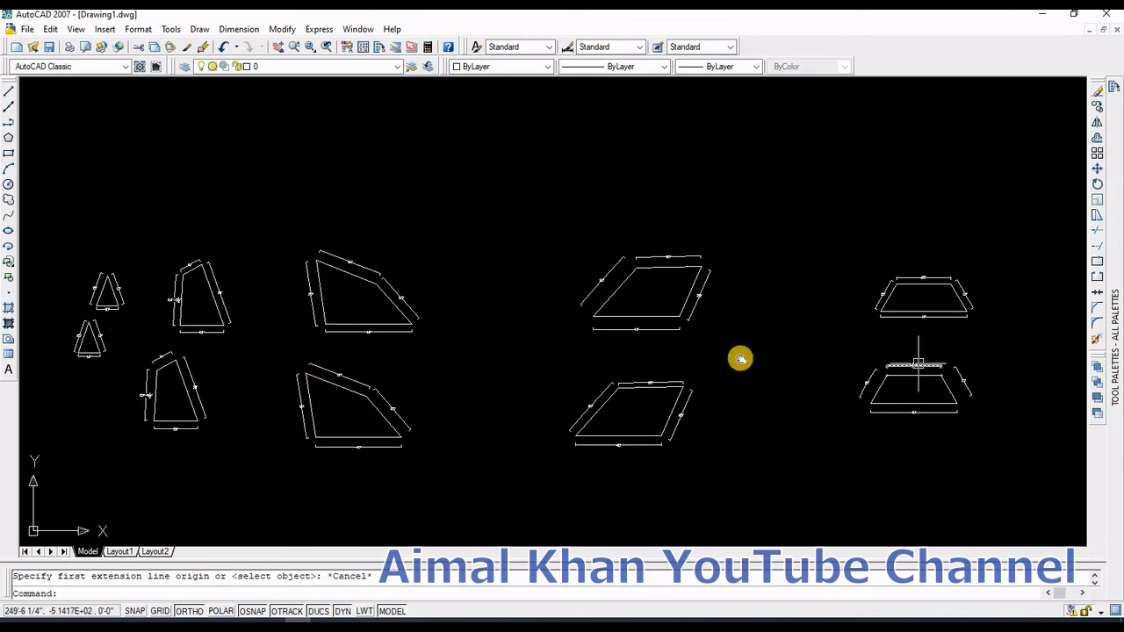
middle_click_drag(740, 358, 441, 353)
scroll(785, 416, "down", 1)
scroll(852, 413, "up", 3)
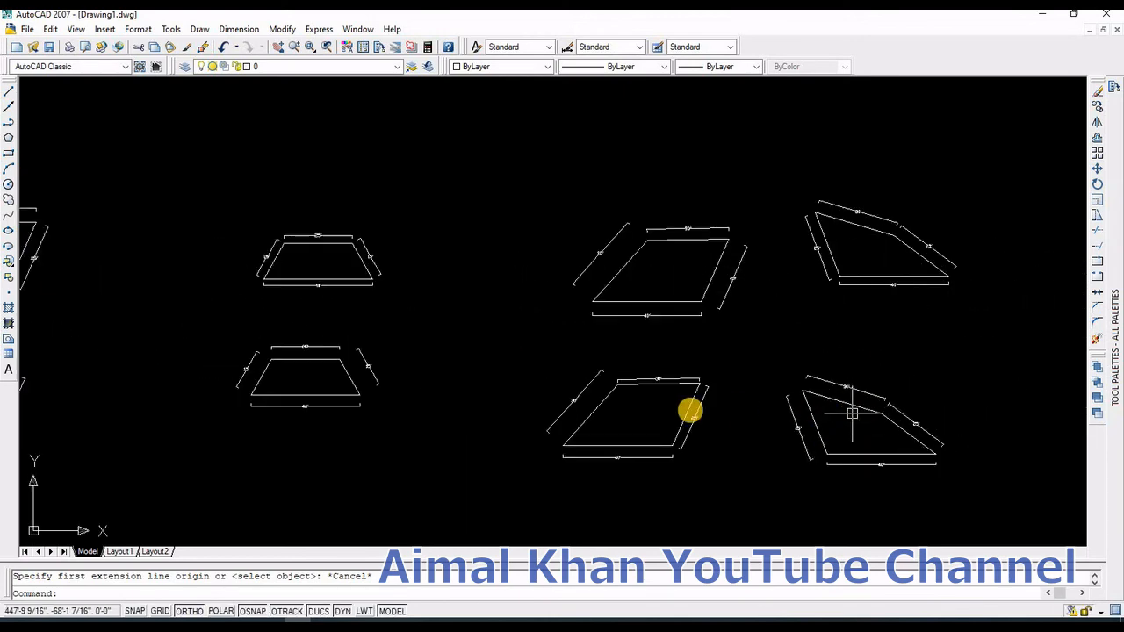
scroll(548, 389, "down", 4)
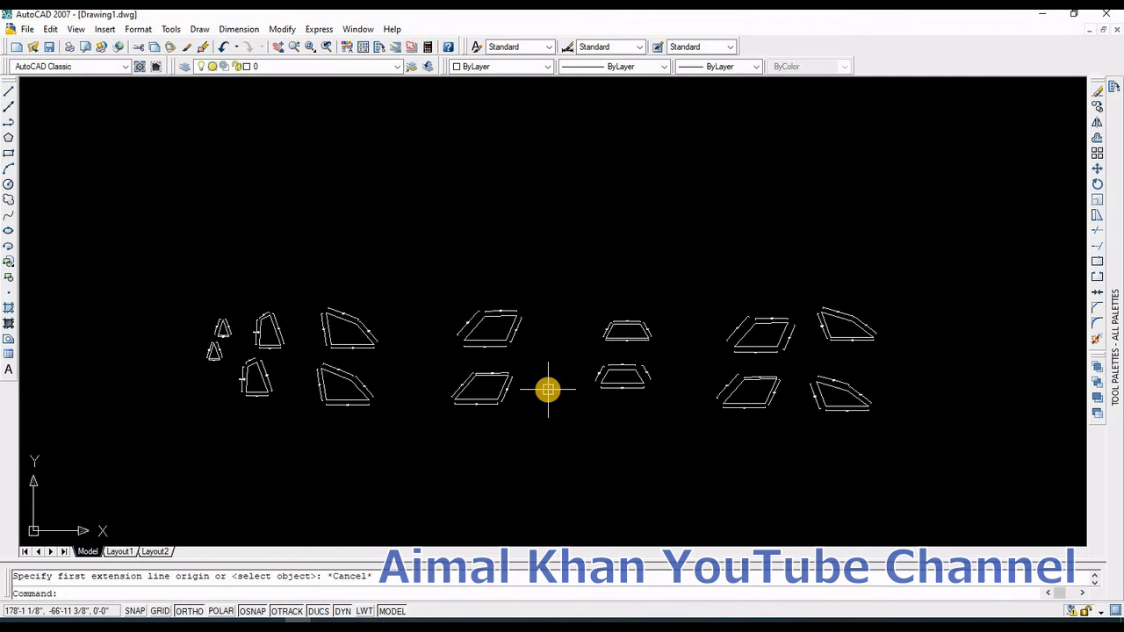